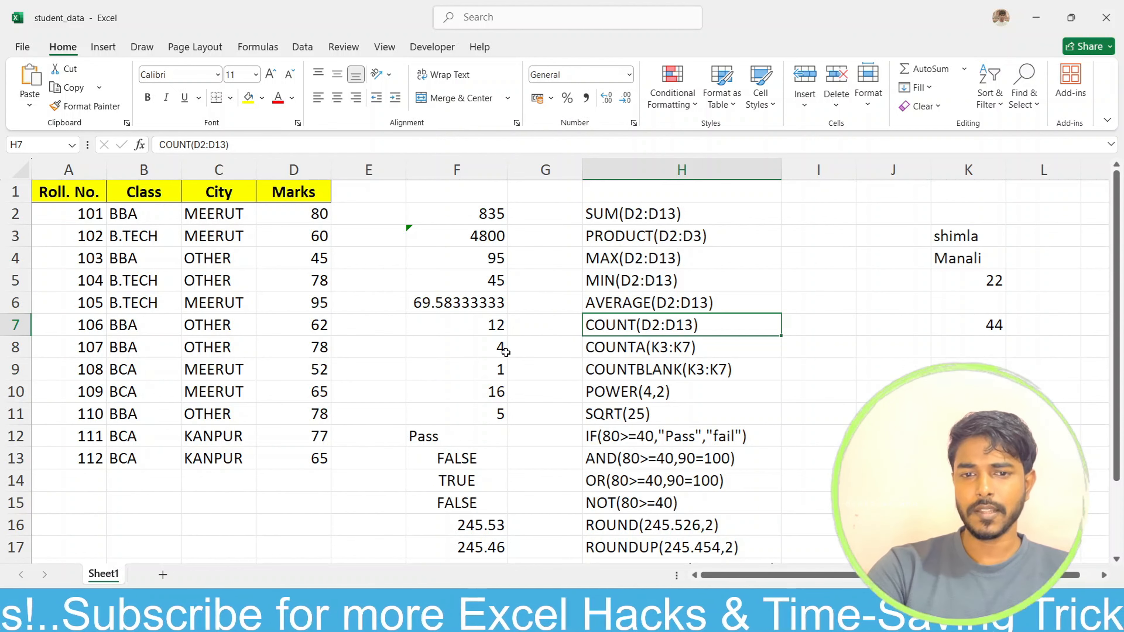
Step: Review the existing function examples in column H alongside their results in column F
{"action": "left_click", "coordinate": [470, 211]}
{"action": "left_click_drag", "start_coordinate": [644, 209], "coordinate": [683, 527]}
{"action": "left_click", "coordinate": [885, 351]}
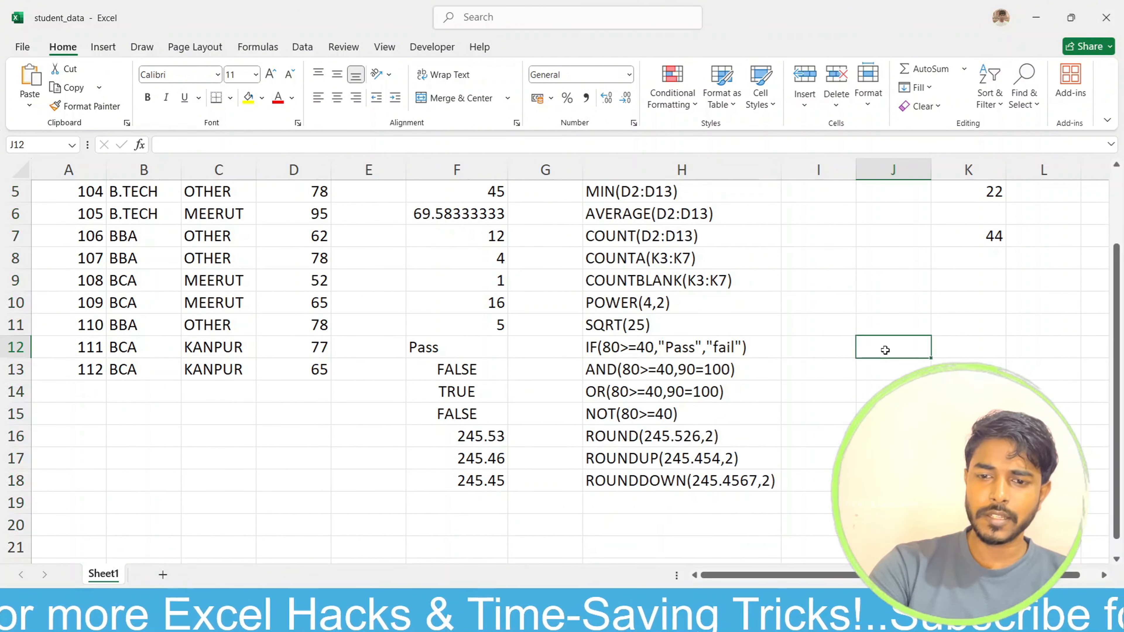
{"action": "scroll", "coordinate": [881, 354], "scroll_direction": "up", "scroll_amount": 2}
{"action": "scroll", "coordinate": [750, 327], "scroll_direction": "down", "scroll_amount": 3}
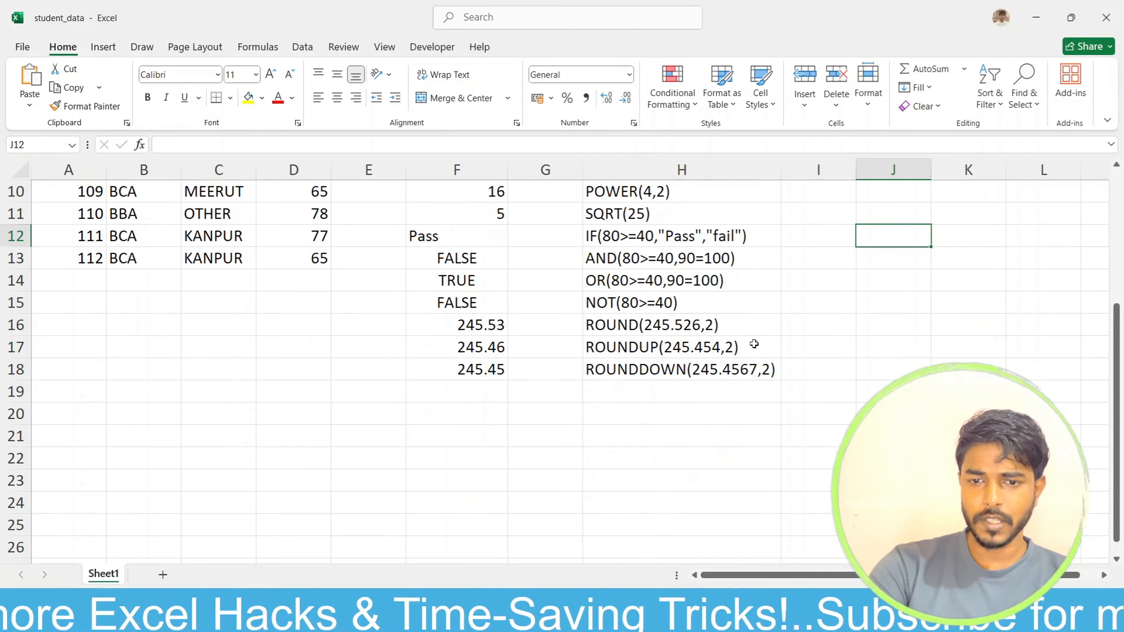
{"action": "scroll", "coordinate": [730, 390], "scroll_direction": "up", "scroll_amount": 3}
{"action": "scroll", "coordinate": [409, 366], "scroll_direction": "down", "scroll_amount": 1}
{"action": "scroll", "coordinate": [520, 296], "scroll_direction": "up", "scroll_amount": 1}
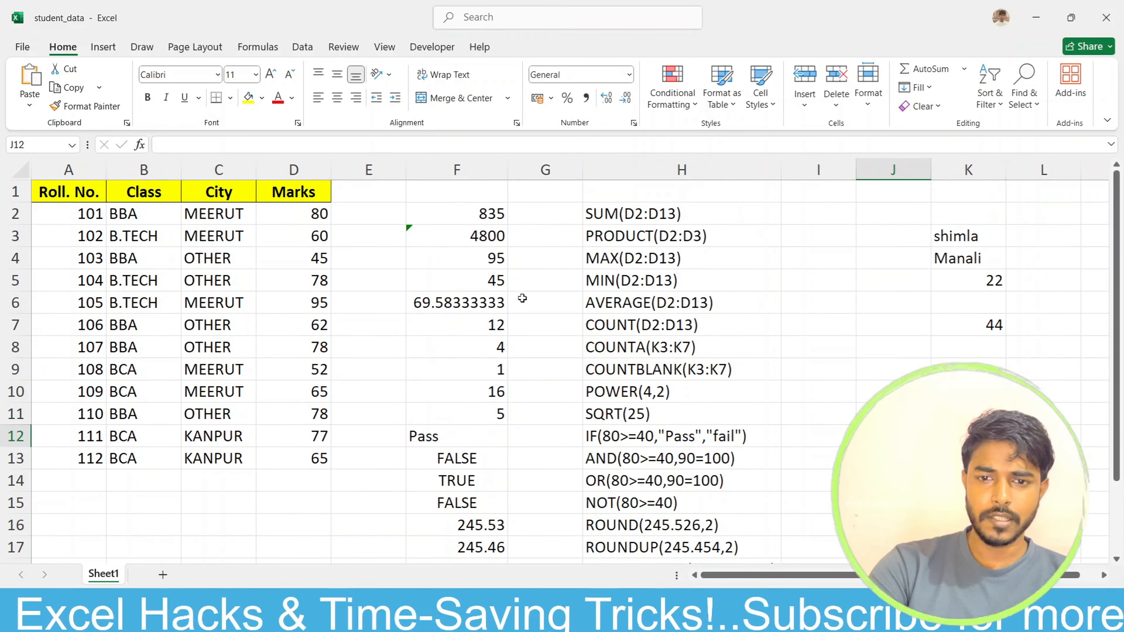
{"action": "left_click_drag", "start_coordinate": [637, 213], "coordinate": [654, 504]}
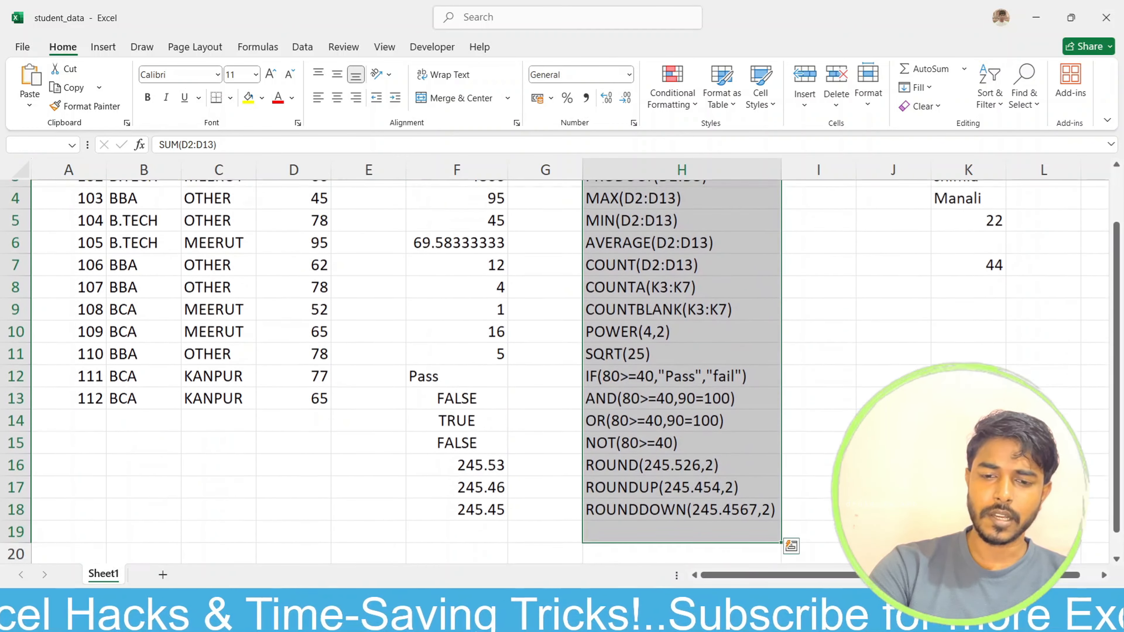
{"action": "left_click", "coordinate": [439, 532]}
{"action": "scroll", "coordinate": [311, 532], "scroll_direction": "down", "scroll_amount": 1}
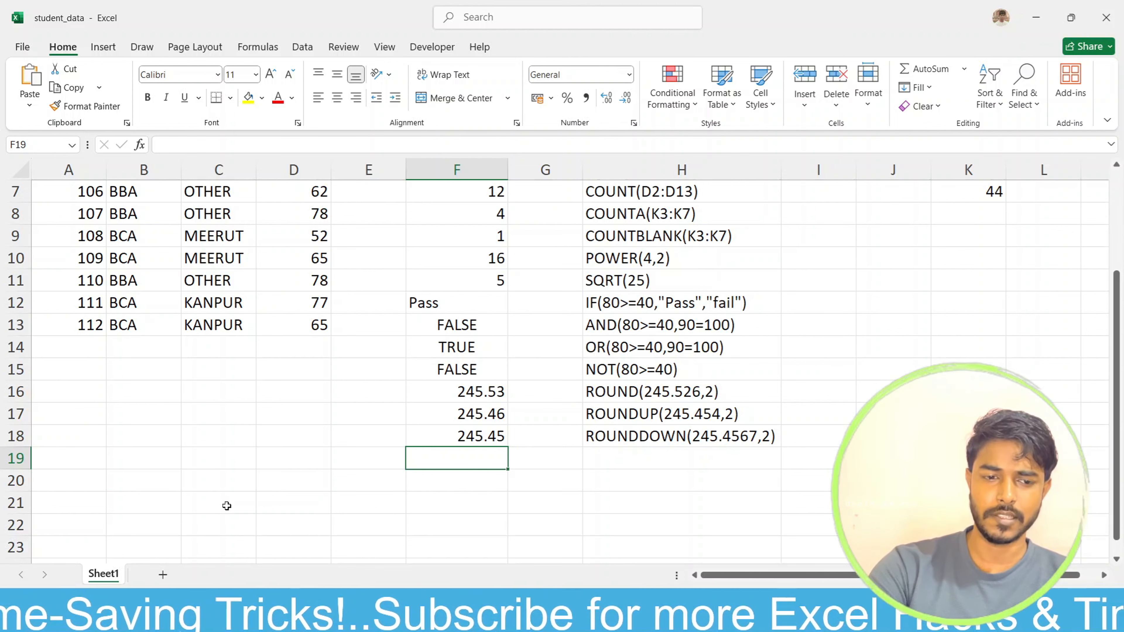
{"action": "scroll", "coordinate": [217, 495], "scroll_direction": "down", "scroll_amount": 1}
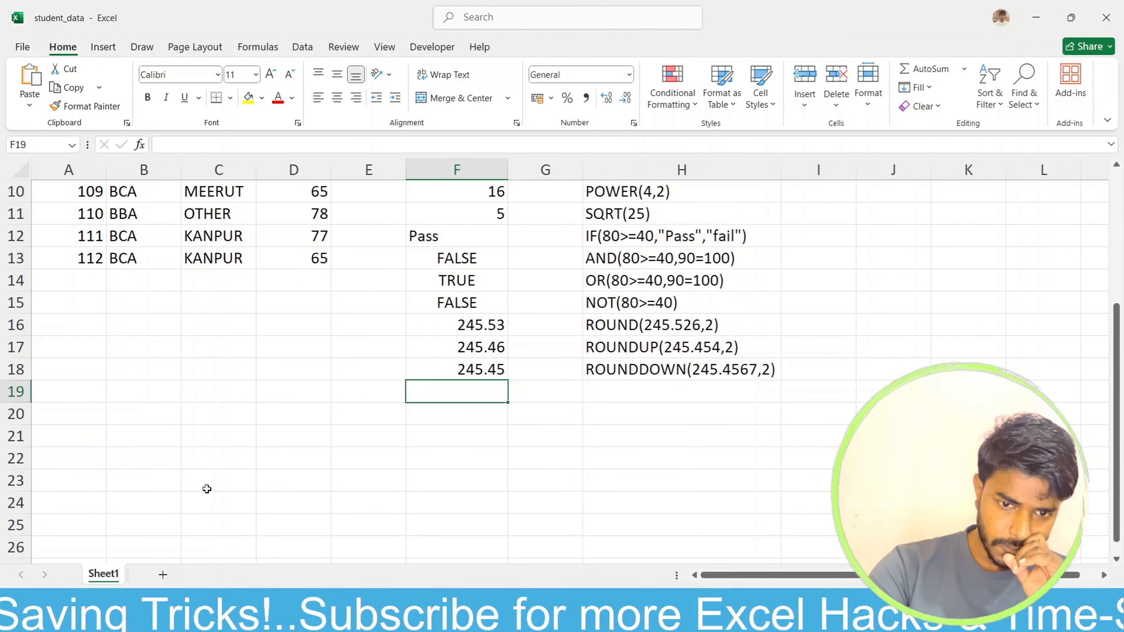
{"action": "scroll", "coordinate": [207, 489], "scroll_direction": "up", "scroll_amount": 2}
{"action": "scroll", "coordinate": [206, 489], "scroll_direction": "down", "scroll_amount": 1}
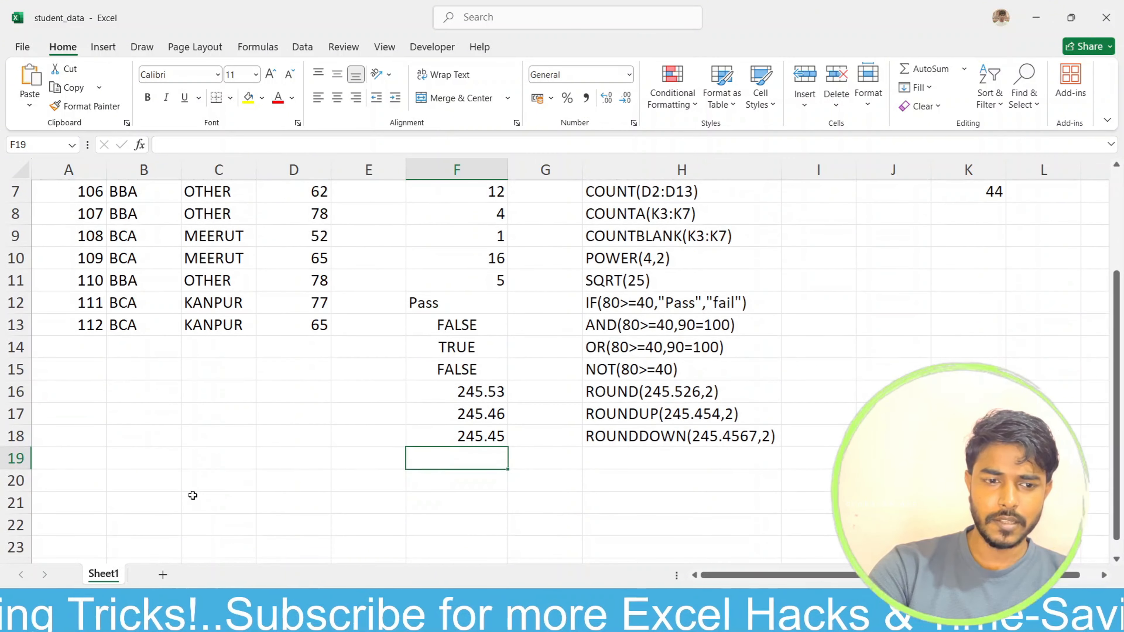
{"action": "left_click", "coordinate": [75, 503]}
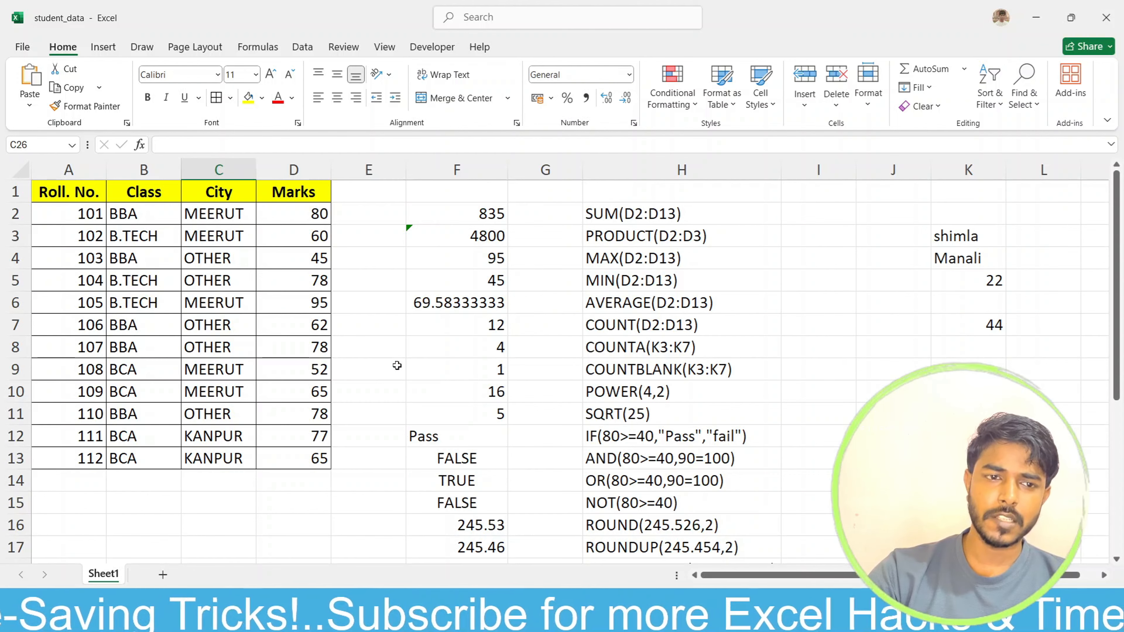
Step: Examine the student table A1:D13, especially the Marks column, and the ">=60%marks" condition in B21
{"action": "left_click_drag", "start_coordinate": [58, 193], "coordinate": [293, 401]}
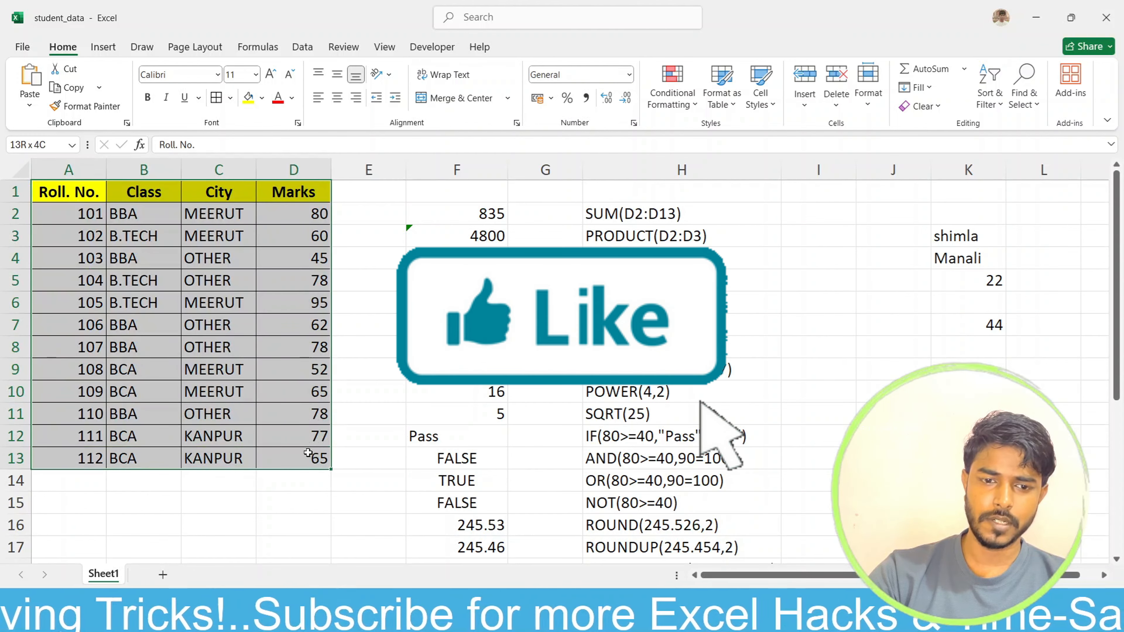
{"action": "left_click", "coordinate": [376, 418]}
{"action": "scroll", "coordinate": [351, 493], "scroll_direction": "down", "scroll_amount": 3}
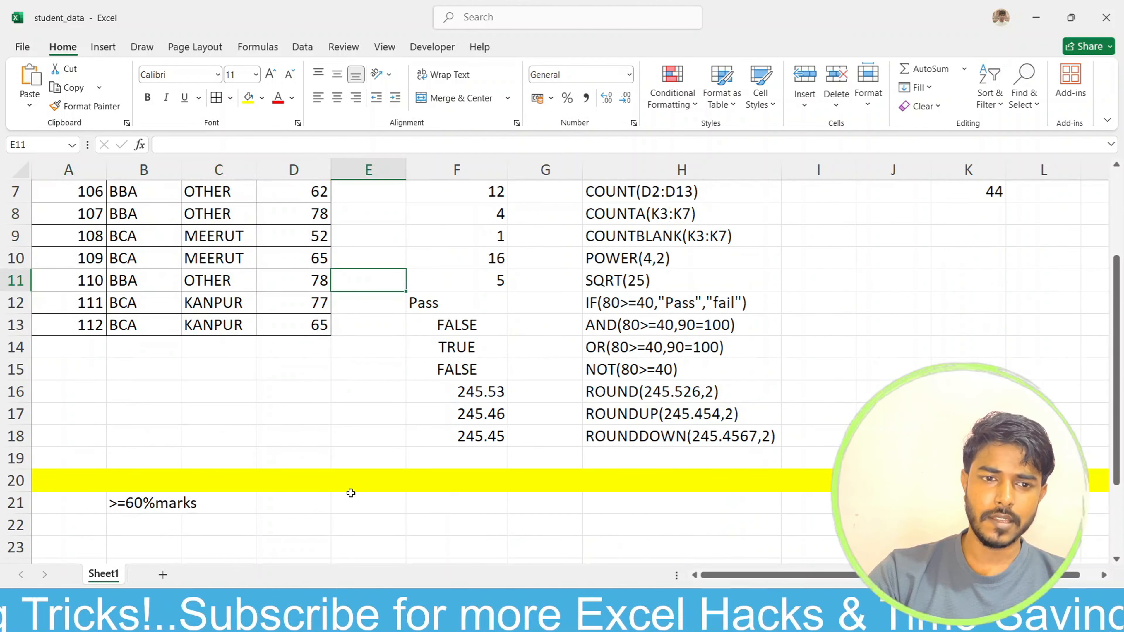
{"action": "scroll", "coordinate": [197, 456], "scroll_direction": "up", "scroll_amount": 1}
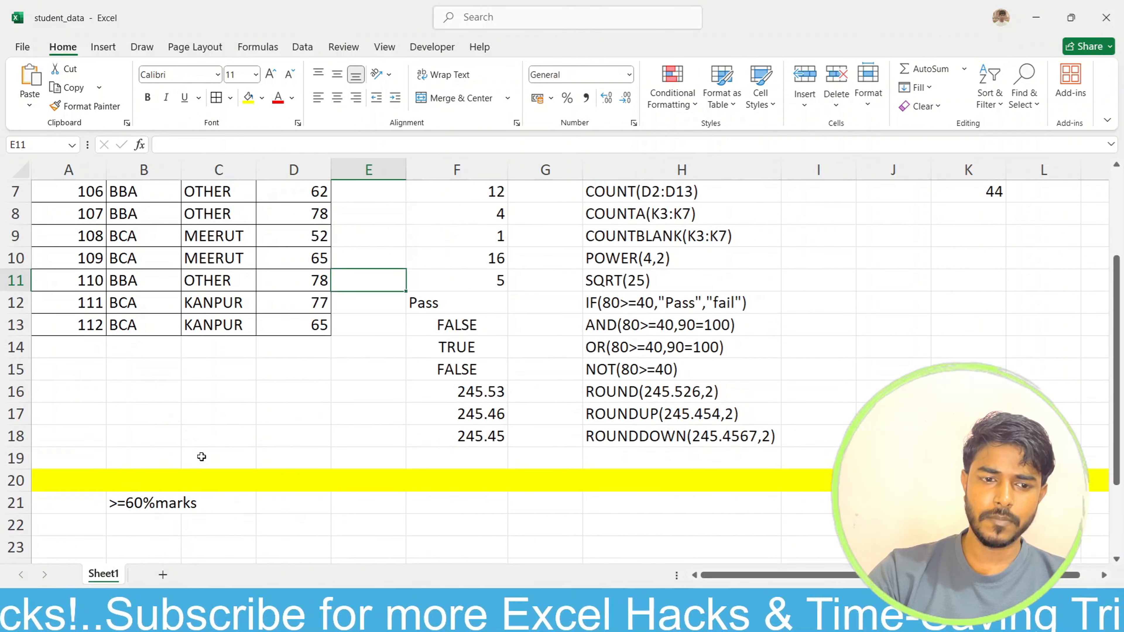
{"action": "scroll", "coordinate": [201, 456], "scroll_direction": "up", "scroll_amount": 2}
{"action": "scroll", "coordinate": [202, 456], "scroll_direction": "down", "scroll_amount": 3}
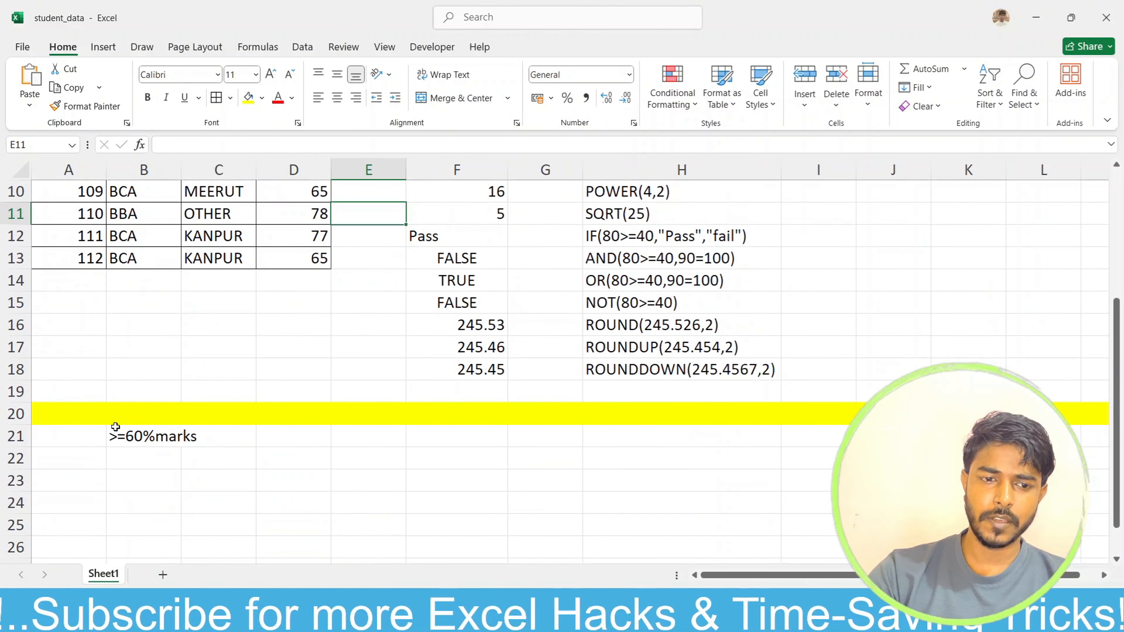
{"action": "left_click", "coordinate": [126, 436]}
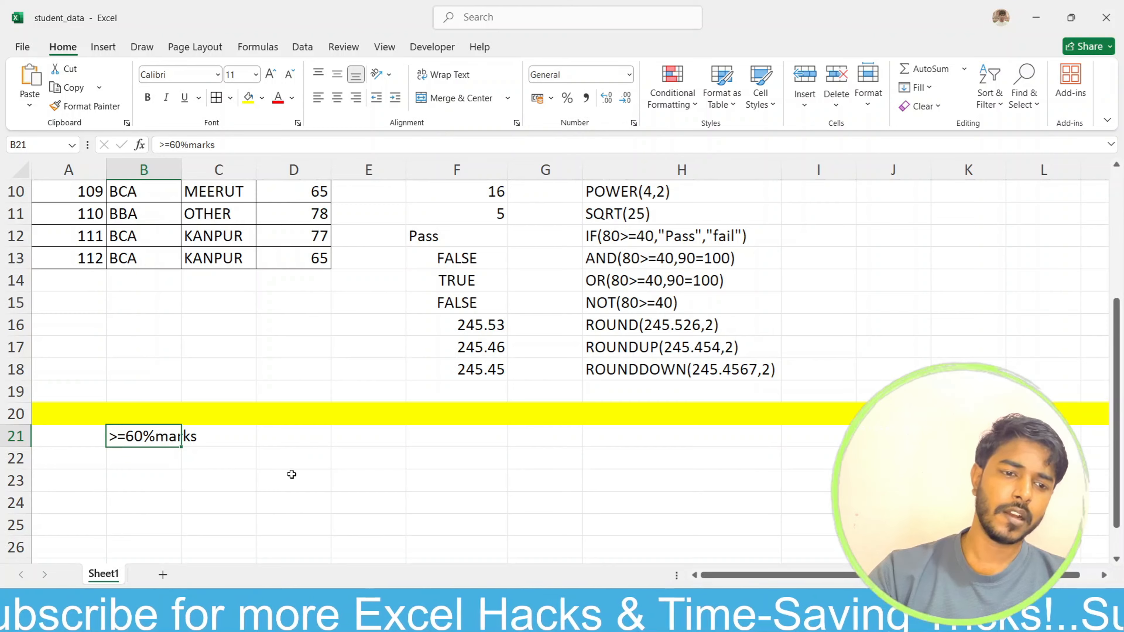
{"action": "scroll", "coordinate": [292, 474], "scroll_direction": "up", "scroll_amount": 3}
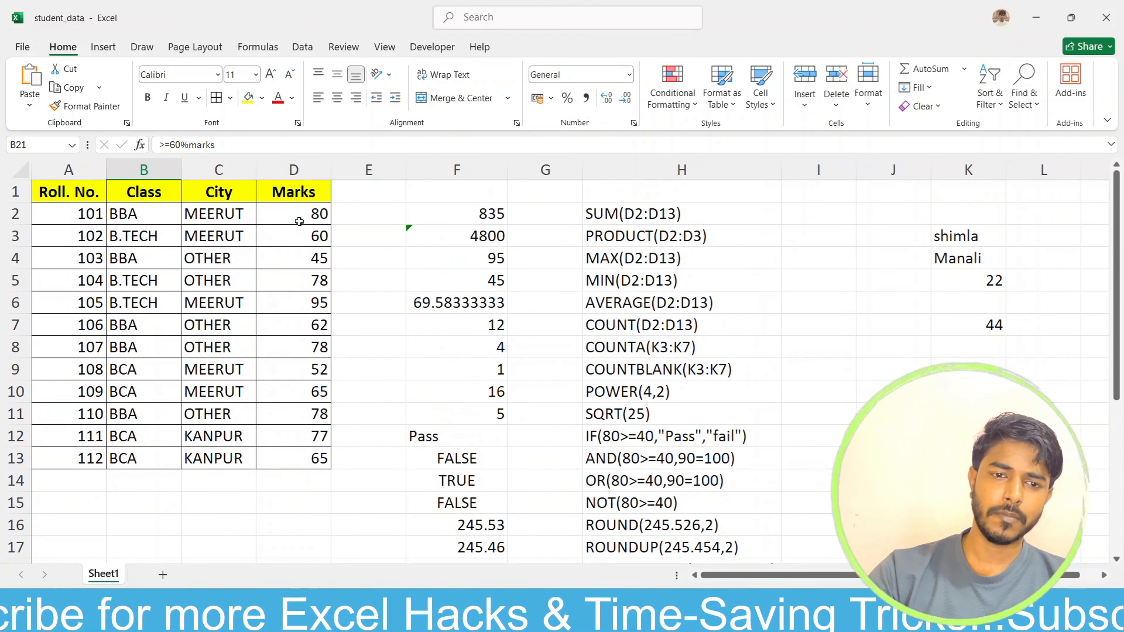
{"action": "left_click_drag", "start_coordinate": [299, 221], "coordinate": [310, 460]}
{"action": "scroll", "coordinate": [452, 528], "scroll_direction": "down", "scroll_amount": 2}
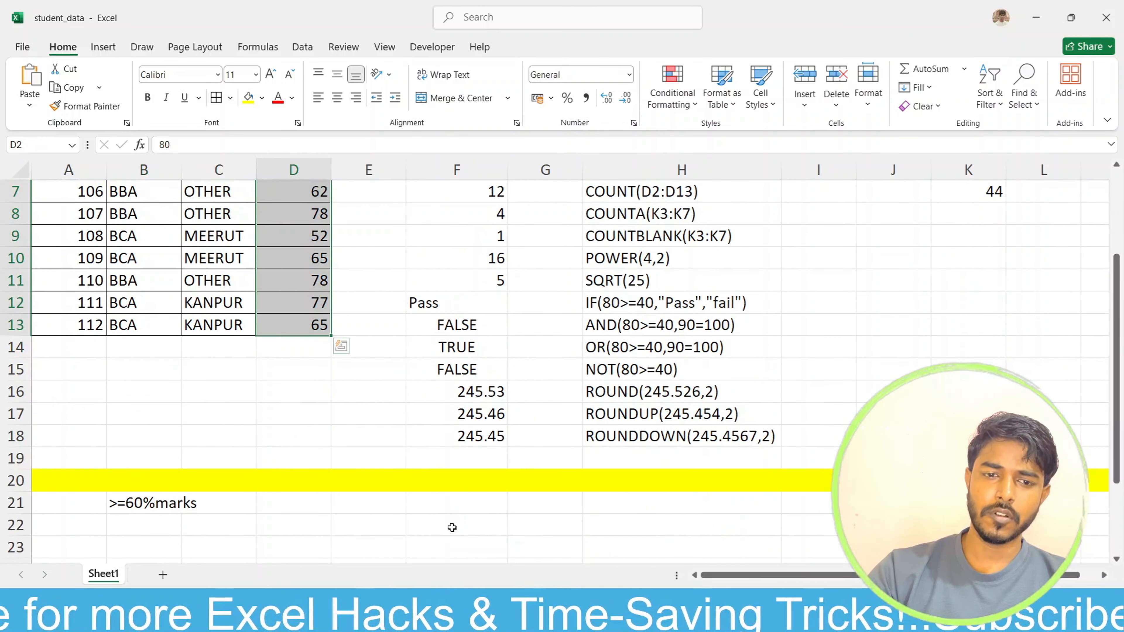
{"action": "scroll", "coordinate": [452, 528], "scroll_direction": "up", "scroll_amount": 2}
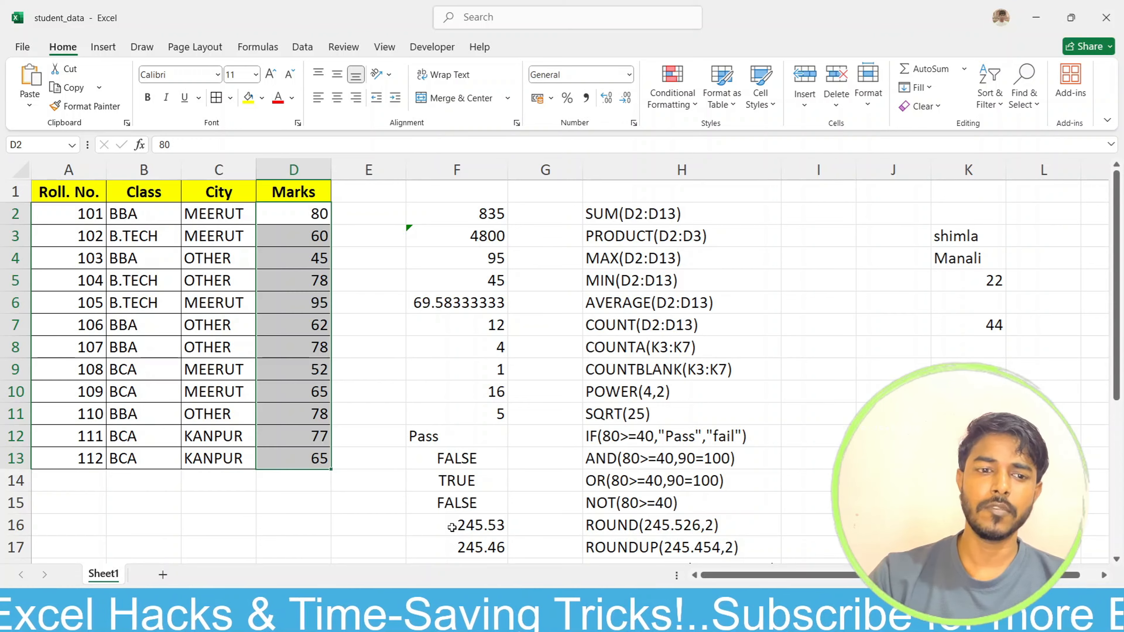
{"action": "scroll", "coordinate": [452, 527], "scroll_direction": "down", "scroll_amount": 3}
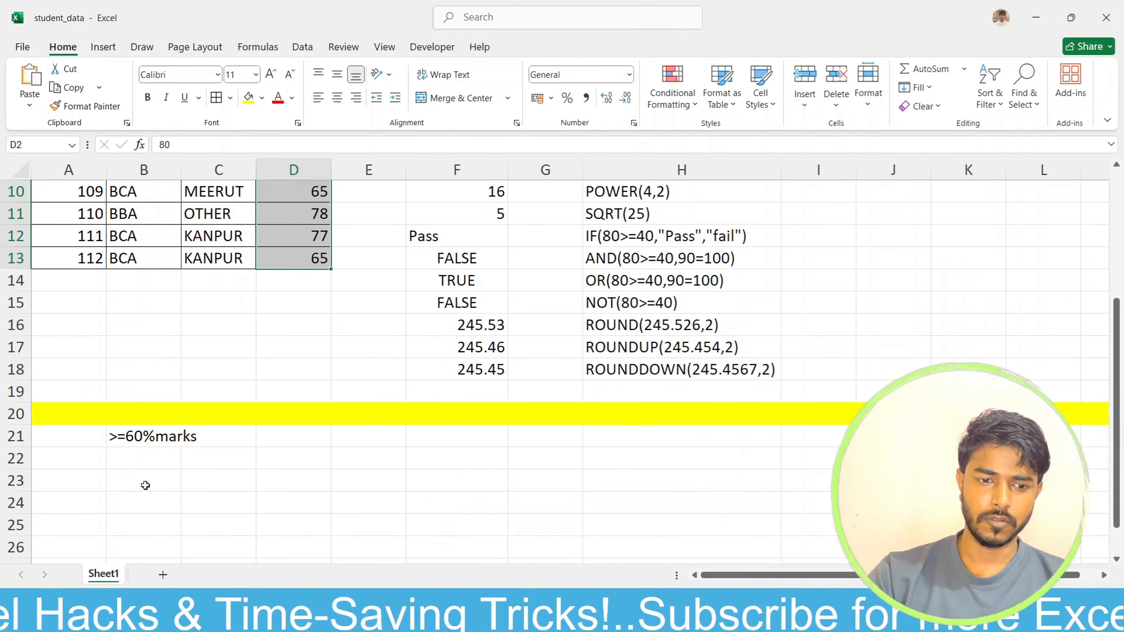
Step: Enter =SUMIF(D2:D13,">=60") in B23 to total the marks of at least 60
{"action": "left_click", "coordinate": [145, 484]}
{"action": "type", "text": "=s"}
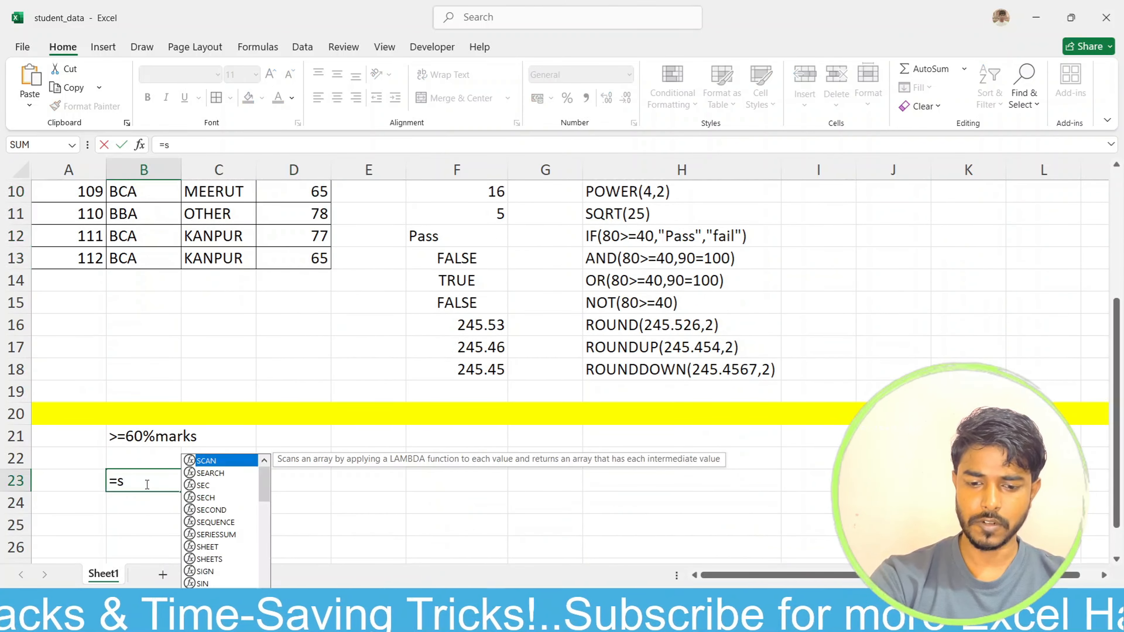
{"action": "type", "text": "umi"}
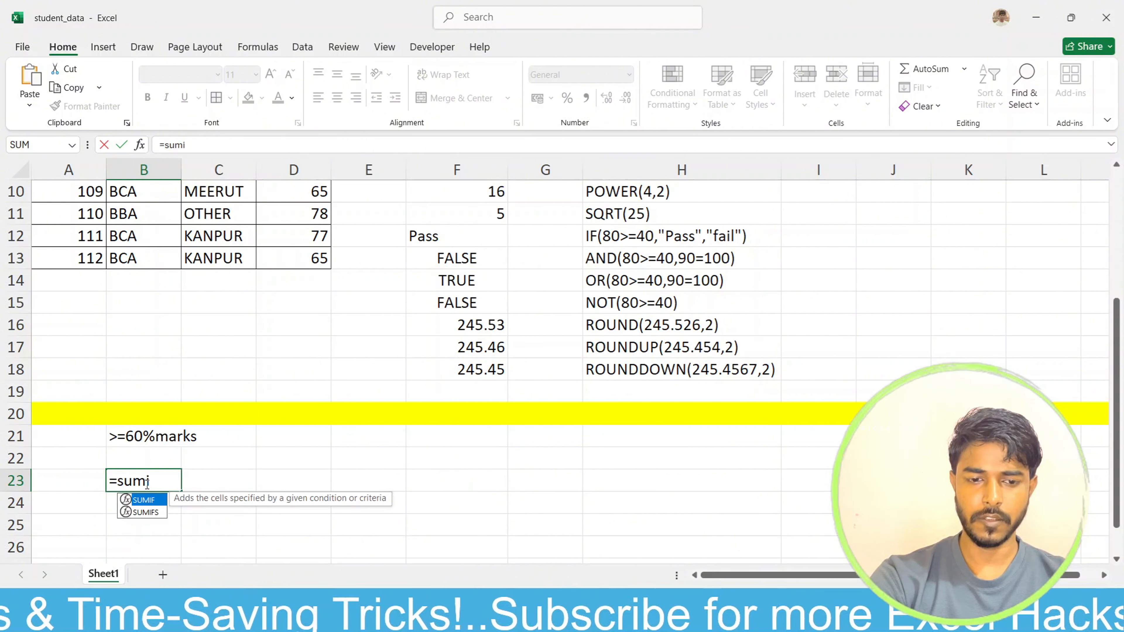
{"action": "type", "text": "f"}
{"action": "key", "text": "Tab"}
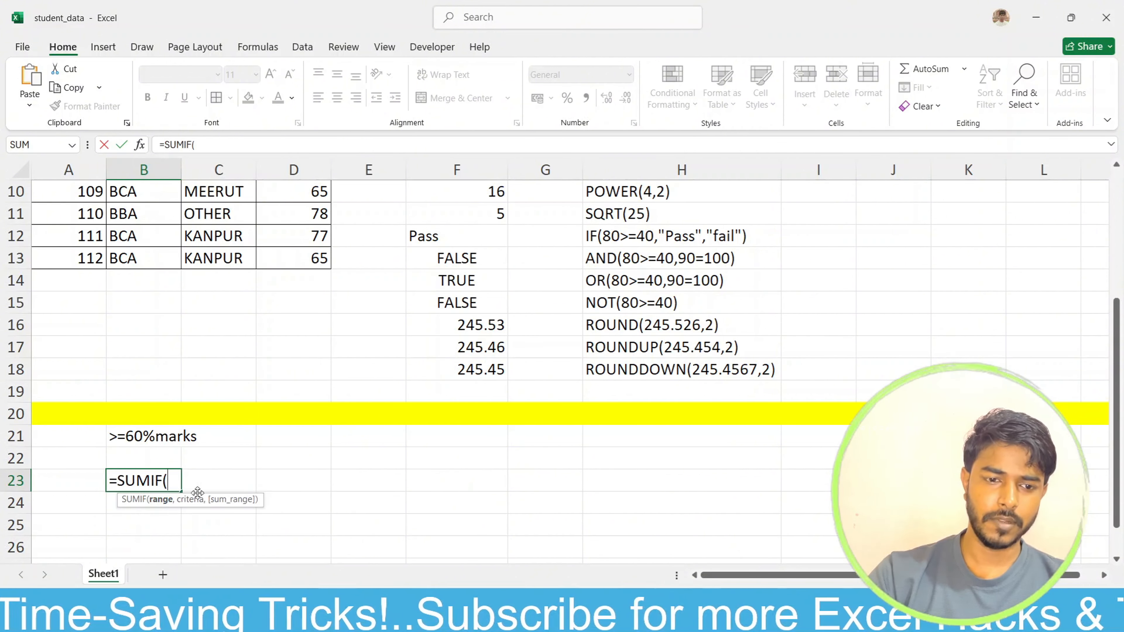
{"action": "scroll", "coordinate": [283, 276], "scroll_direction": "up", "scroll_amount": 3}
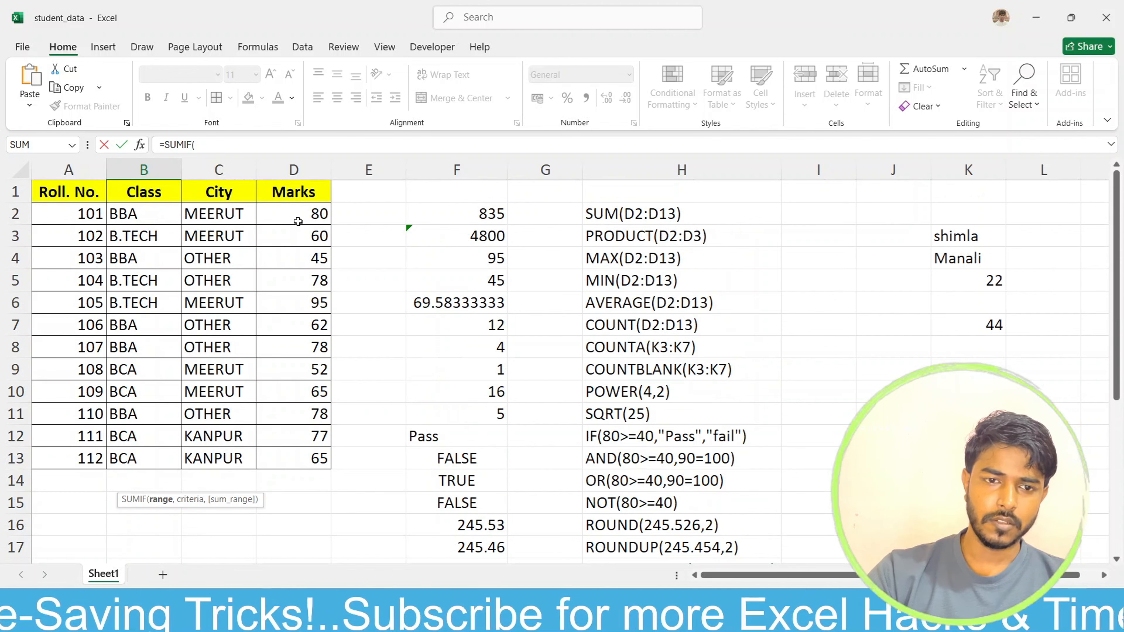
{"action": "left_click_drag", "start_coordinate": [299, 216], "coordinate": [317, 452]}
{"action": "scroll", "coordinate": [387, 473], "scroll_direction": "down", "scroll_amount": 3}
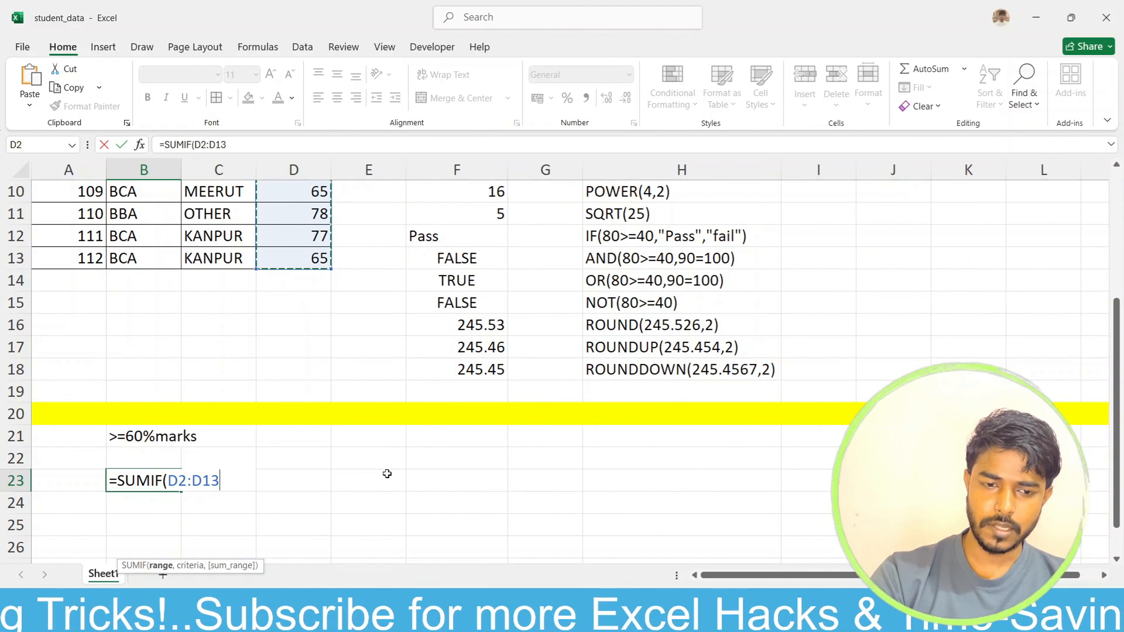
{"action": "type", "text": ",\">"}
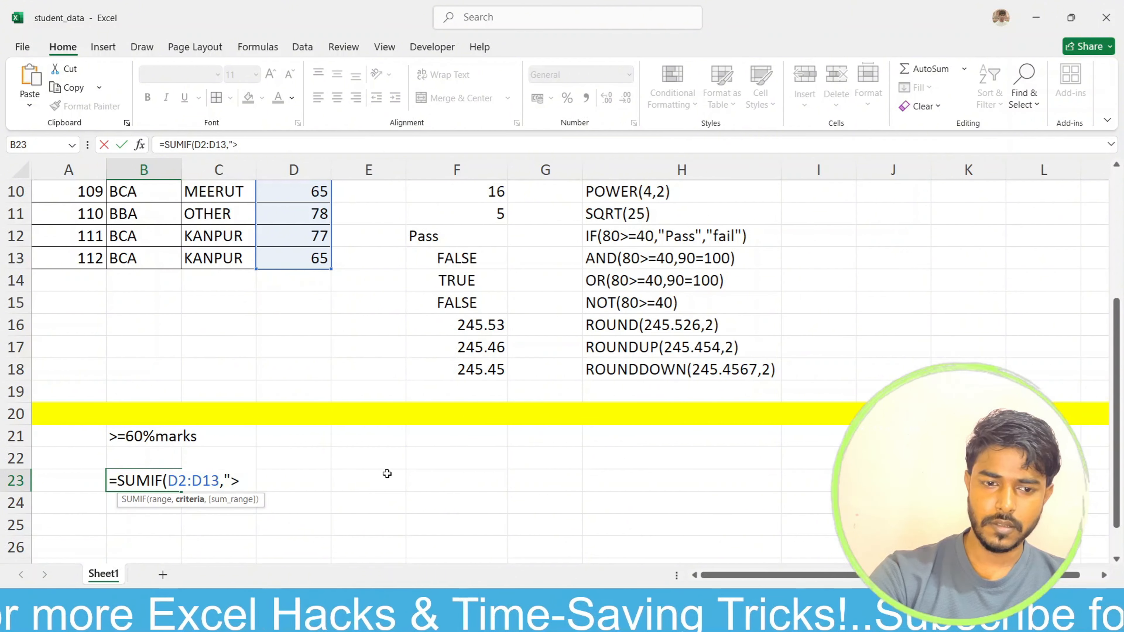
{"action": "type", "text": "60"}
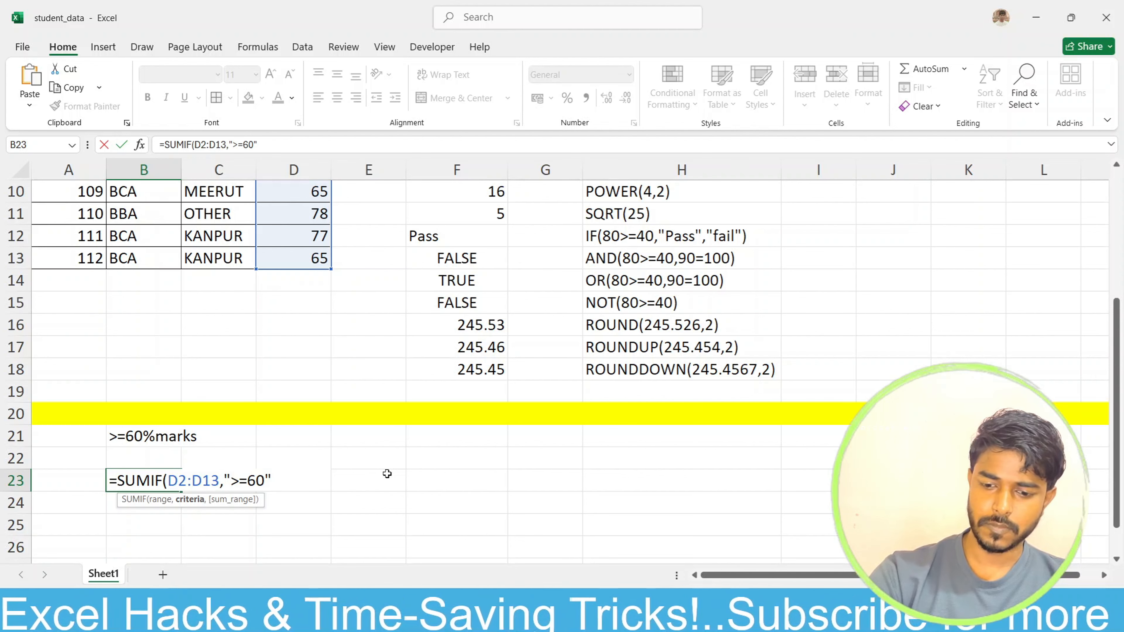
{"action": "type", "text": "\")"}
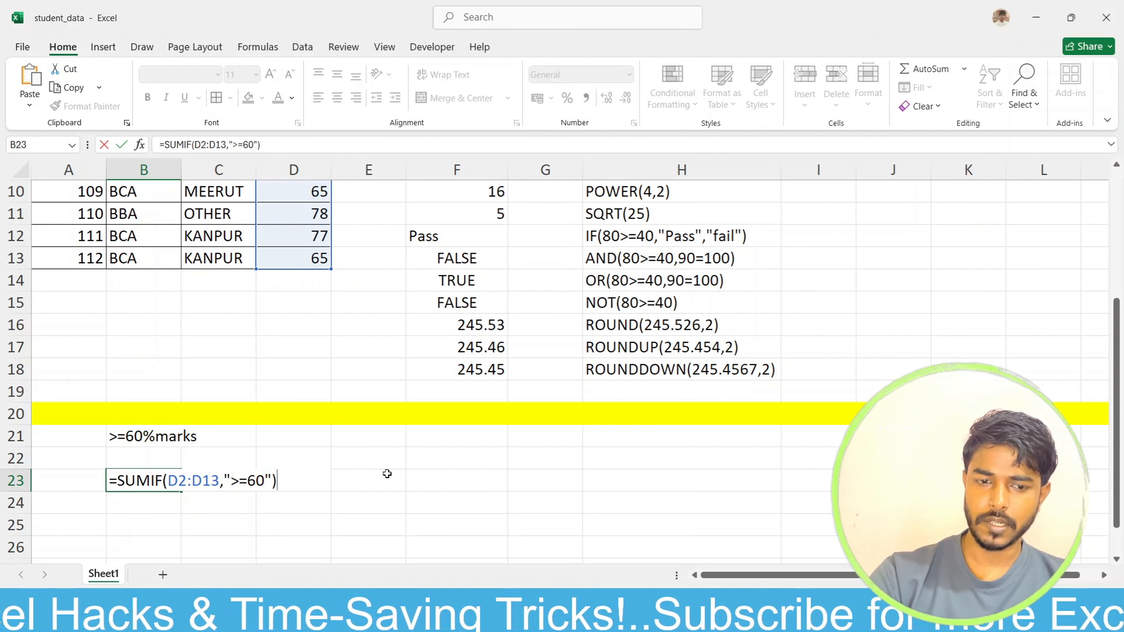
{"action": "key", "text": "Return"}
{"action": "scroll", "coordinate": [255, 434], "scroll_direction": "up", "scroll_amount": 3}
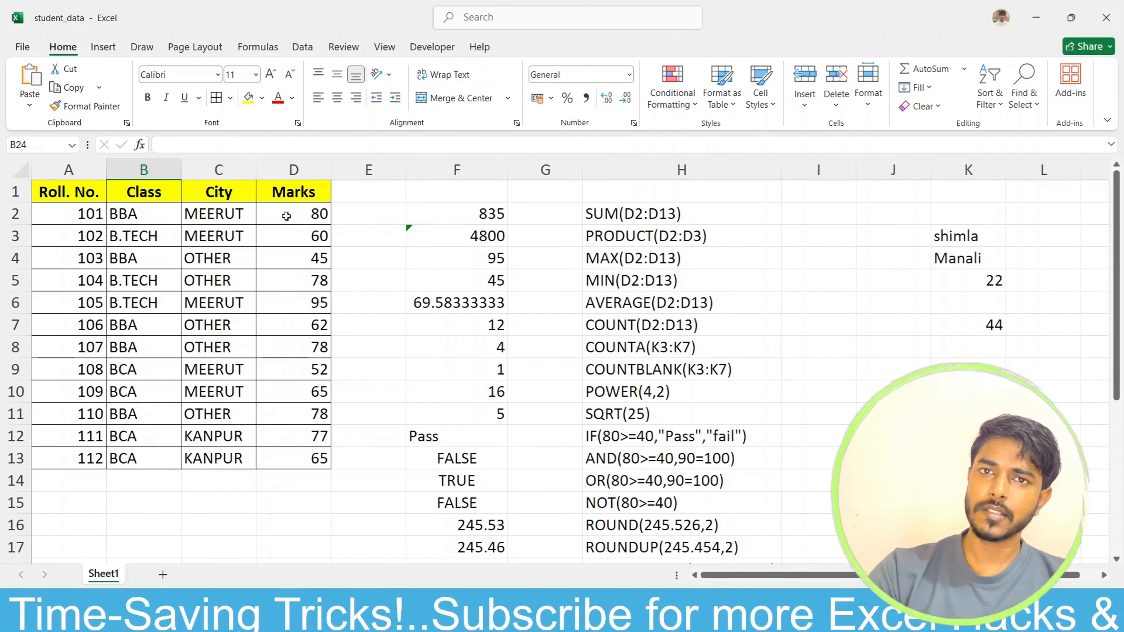
{"action": "scroll", "coordinate": [286, 215], "scroll_direction": "down", "scroll_amount": 5}
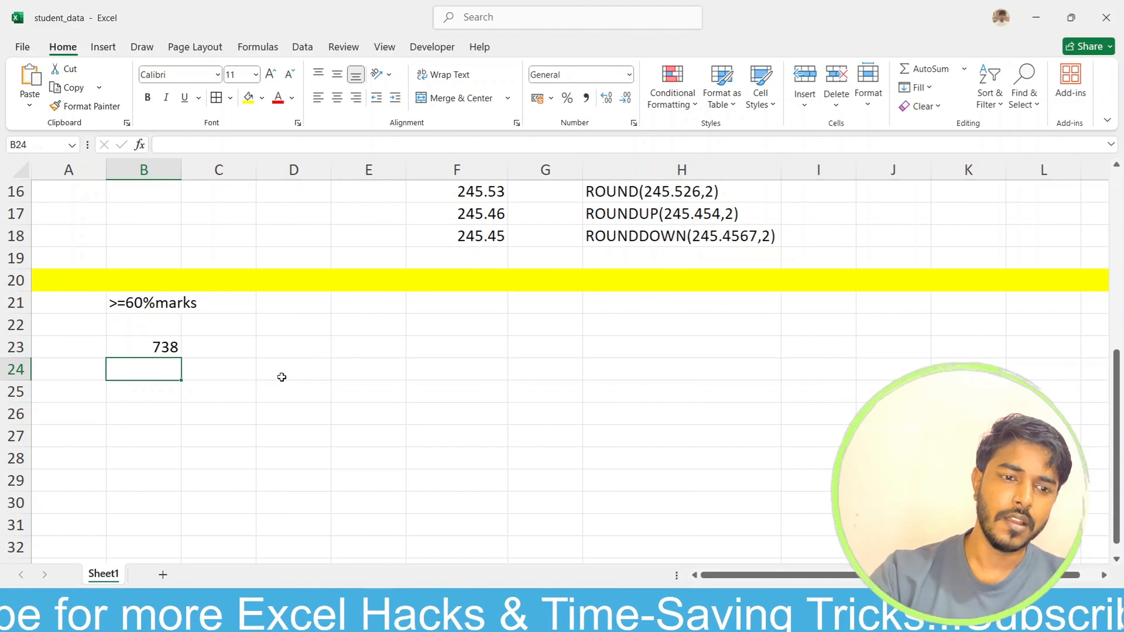
Step: Copy the Class header from B1 into B25 to start a summary table
{"action": "scroll", "coordinate": [239, 398], "scroll_direction": "up", "scroll_amount": 5}
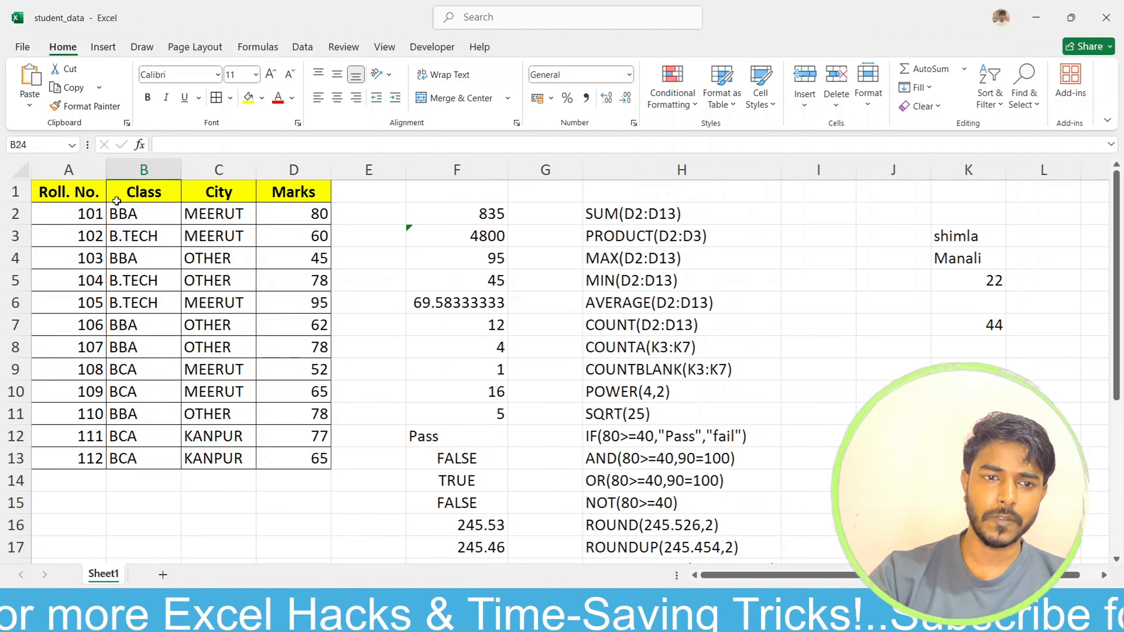
{"action": "left_click", "coordinate": [154, 191]}
{"action": "key", "text": "ctrl+c"}
{"action": "scroll", "coordinate": [154, 191], "scroll_direction": "down", "scroll_amount": 6}
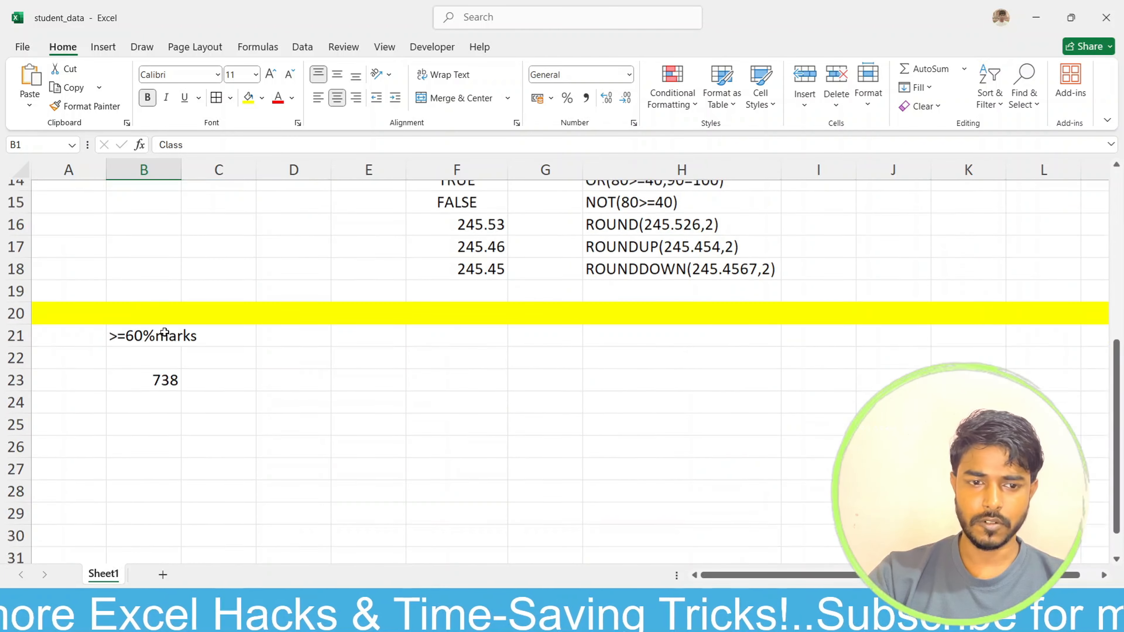
{"action": "left_click", "coordinate": [129, 328]}
{"action": "key", "text": "ctrl+v"}
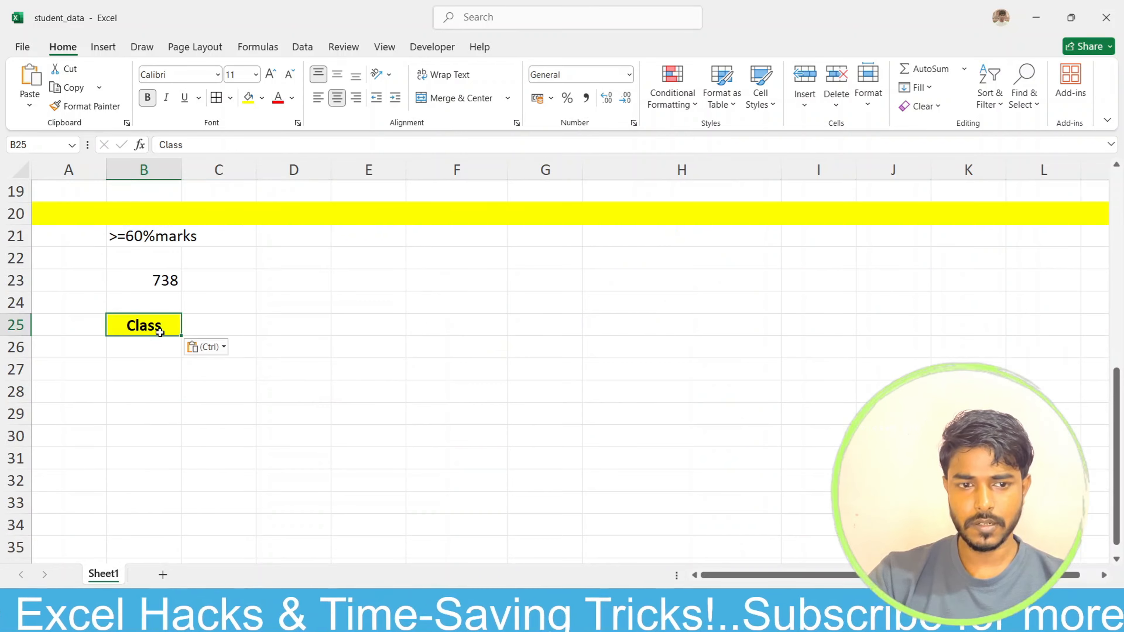
Step: Copy the Marks header from D1 into C25, beside the copied Class header
{"action": "scroll", "coordinate": [129, 328], "scroll_direction": "up", "scroll_amount": 6}
{"action": "left_click", "coordinate": [305, 197]}
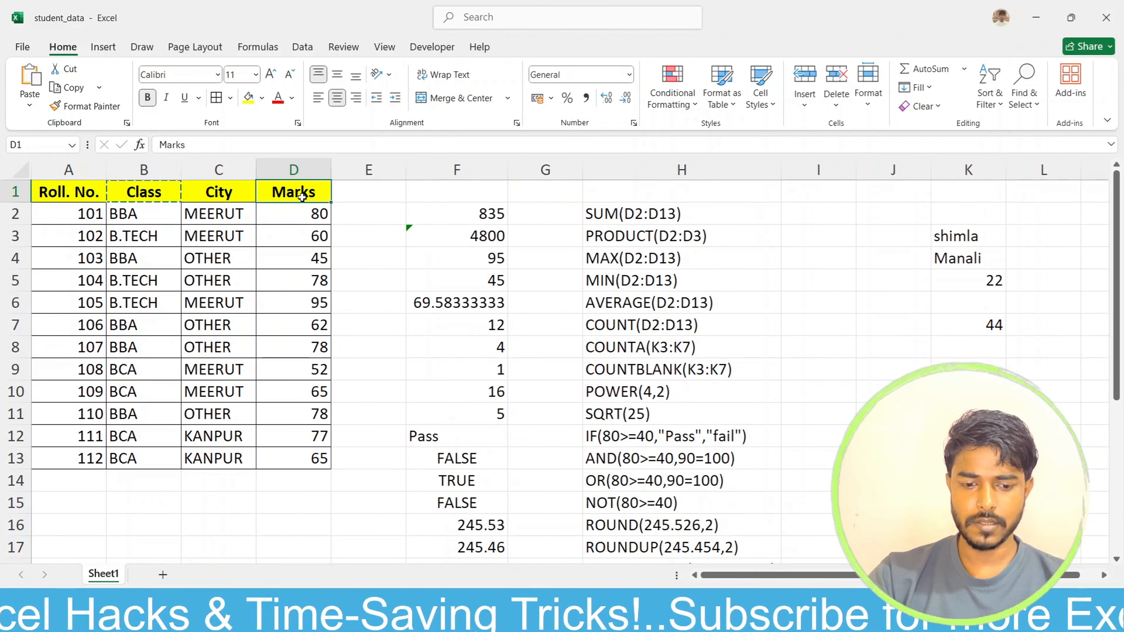
{"action": "scroll", "coordinate": [276, 256], "scroll_direction": "down", "scroll_amount": 5}
{"action": "left_click", "coordinate": [212, 389]}
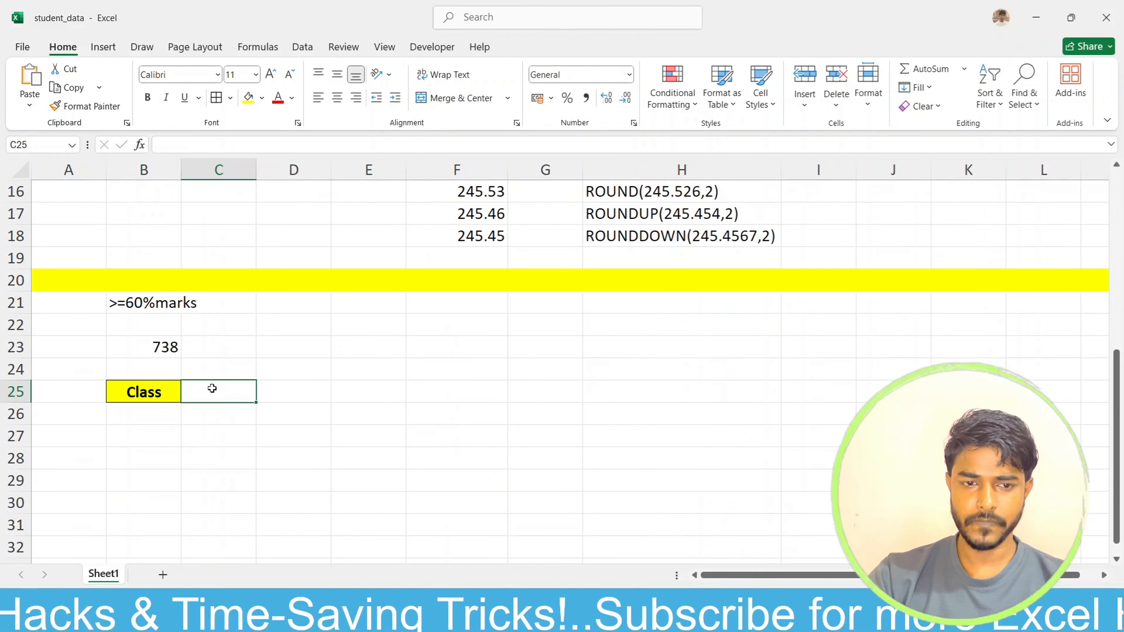
{"action": "key", "text": "ctrl+v"}
Step: Copy the class name BBA from B2 into B26 under the summary table's Class header
{"action": "scroll", "coordinate": [212, 389], "scroll_direction": "up", "scroll_amount": 5}
{"action": "left_click", "coordinate": [130, 214]}
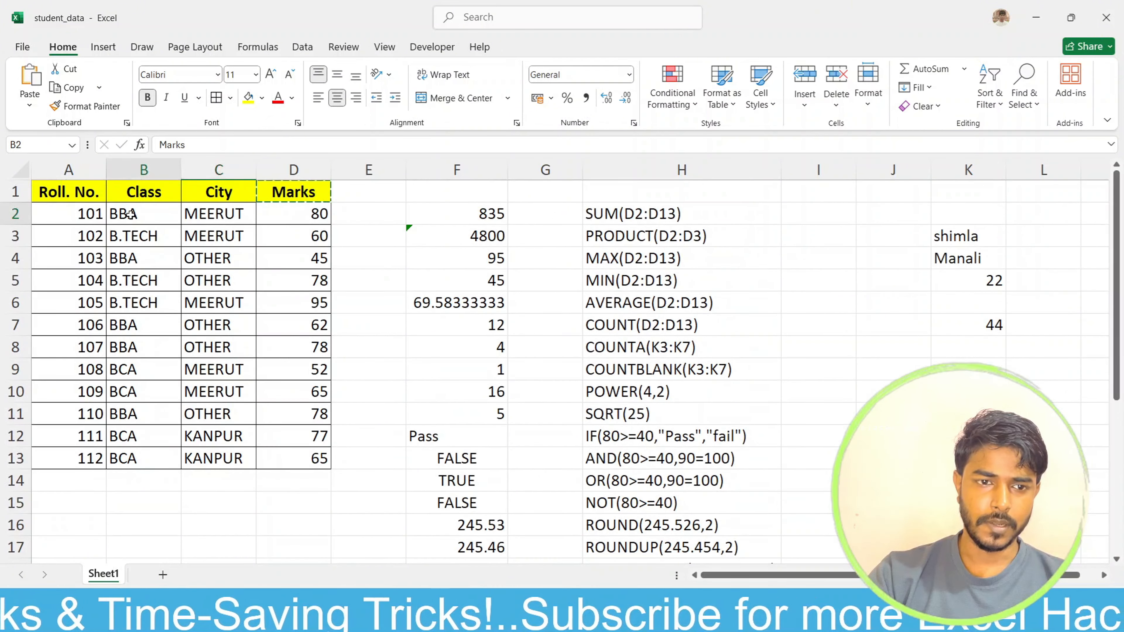
{"action": "scroll", "coordinate": [167, 246], "scroll_direction": "down", "scroll_amount": 4}
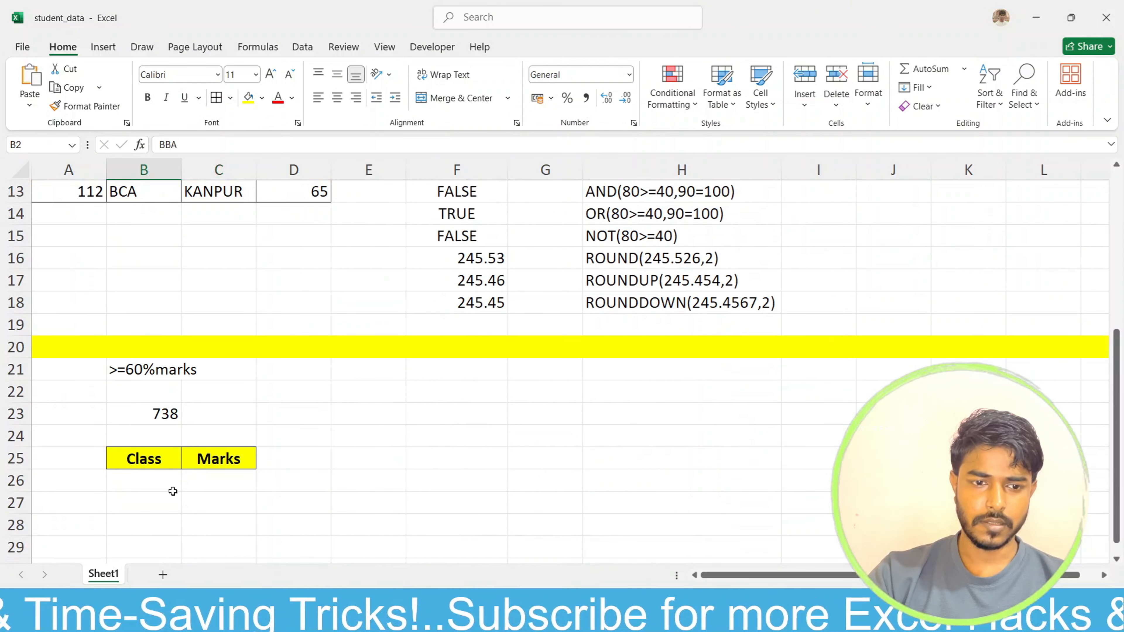
{"action": "left_click", "coordinate": [162, 478]}
{"action": "key", "text": "ctrl+v"}
{"action": "scroll", "coordinate": [145, 421], "scroll_direction": "up", "scroll_amount": 4}
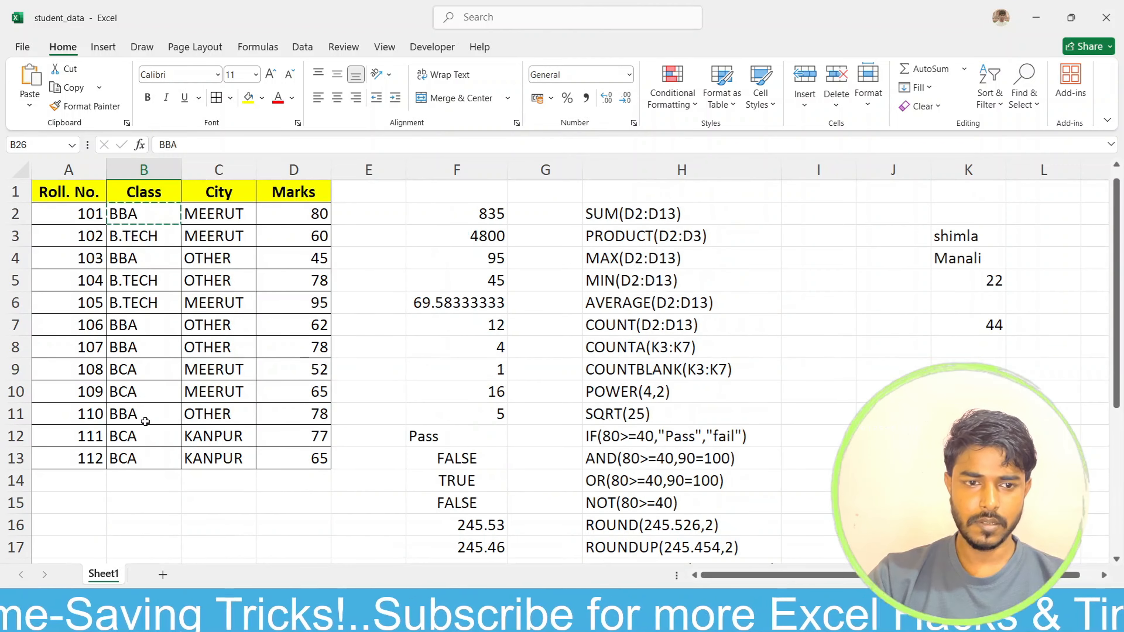
Step: Copy the class name B.TECH from B6 into B27, below BBA in the summary table
{"action": "left_click", "coordinate": [142, 303]}
{"action": "key", "text": "ctrl+c"}
{"action": "scroll", "coordinate": [143, 303], "scroll_direction": "down", "scroll_amount": 4}
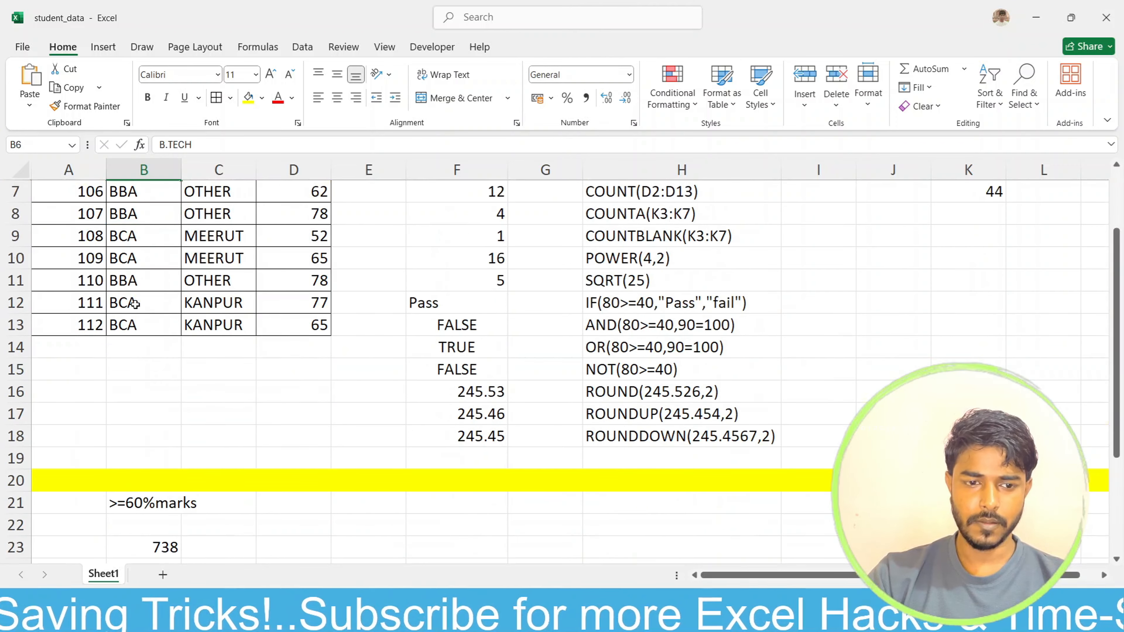
{"action": "left_click", "coordinate": [151, 502]}
{"action": "key", "text": "ctrl+v"}
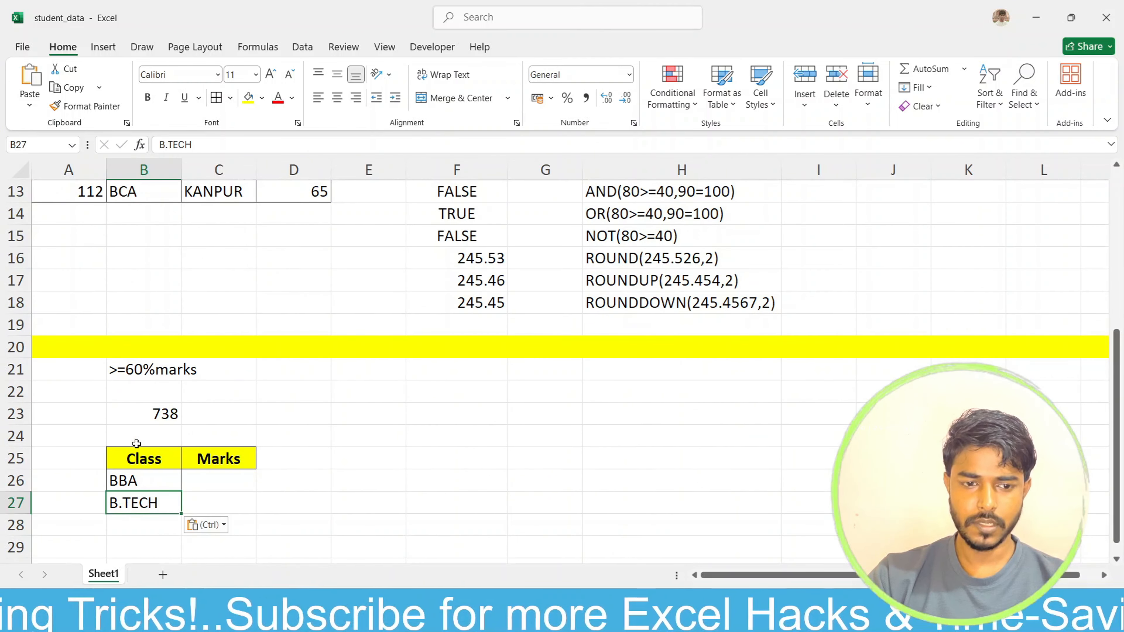
Step: Copy the class name BCA from the student data into B28 of the summary table
{"action": "scroll", "coordinate": [152, 503], "scroll_direction": "up", "scroll_amount": 3}
{"action": "left_click", "coordinate": [142, 392]}
{"action": "key", "text": "ctrl+c"}
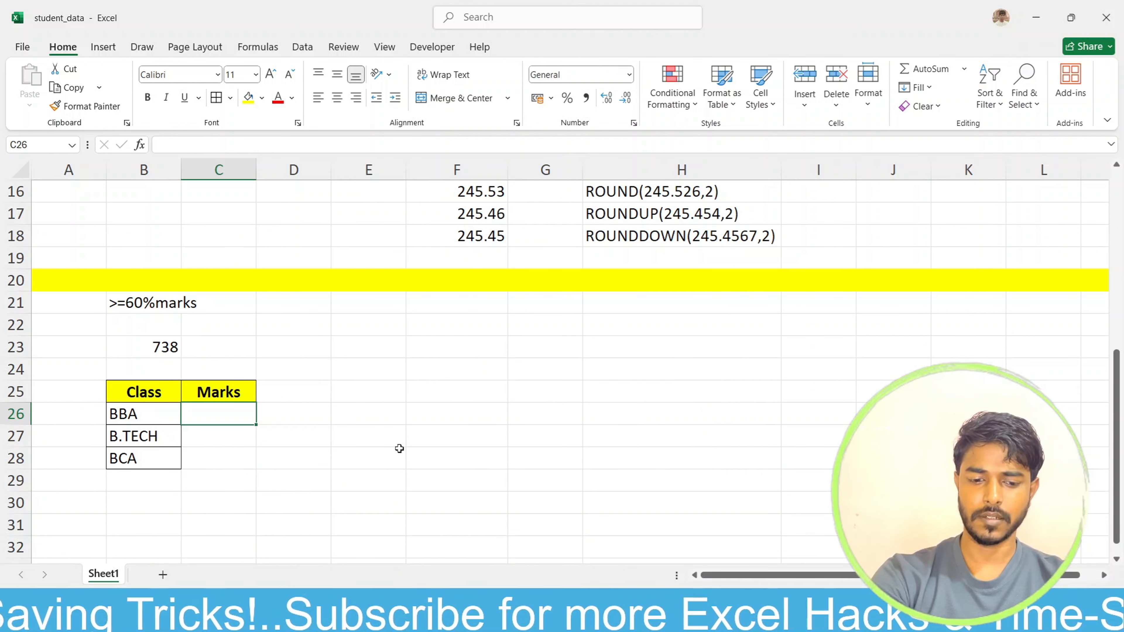
Step: Start a SUMIFS formula in C26 with the absolute range $D$2:$D$13 as its sum range
{"action": "type", "text": "=sumi"}
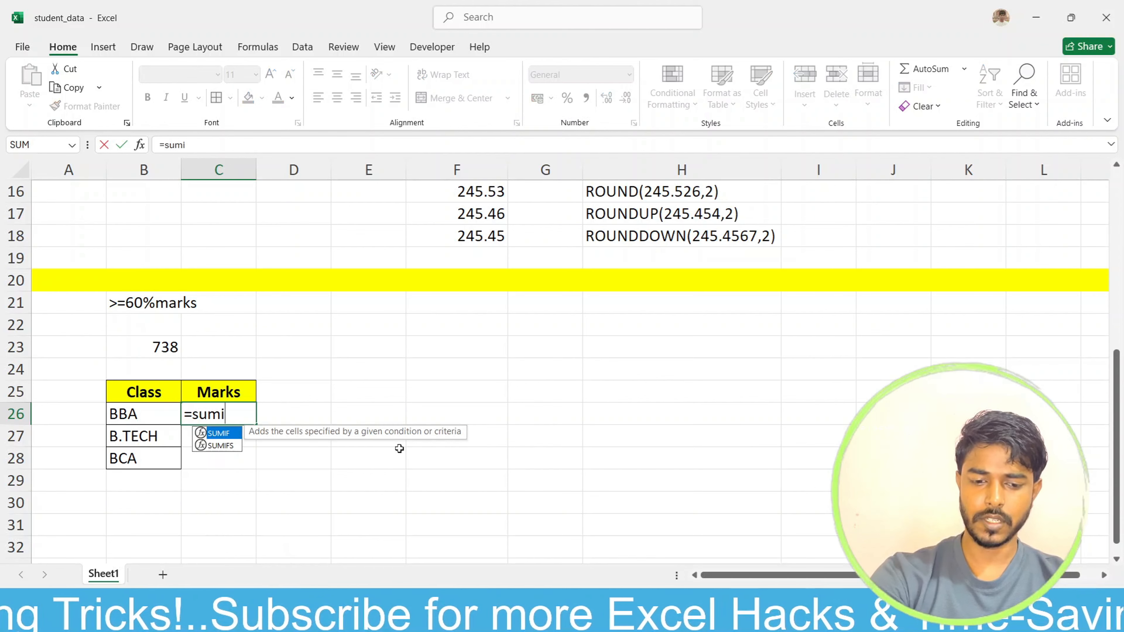
{"action": "type", "text": "fs"}
{"action": "key", "text": "Tab"}
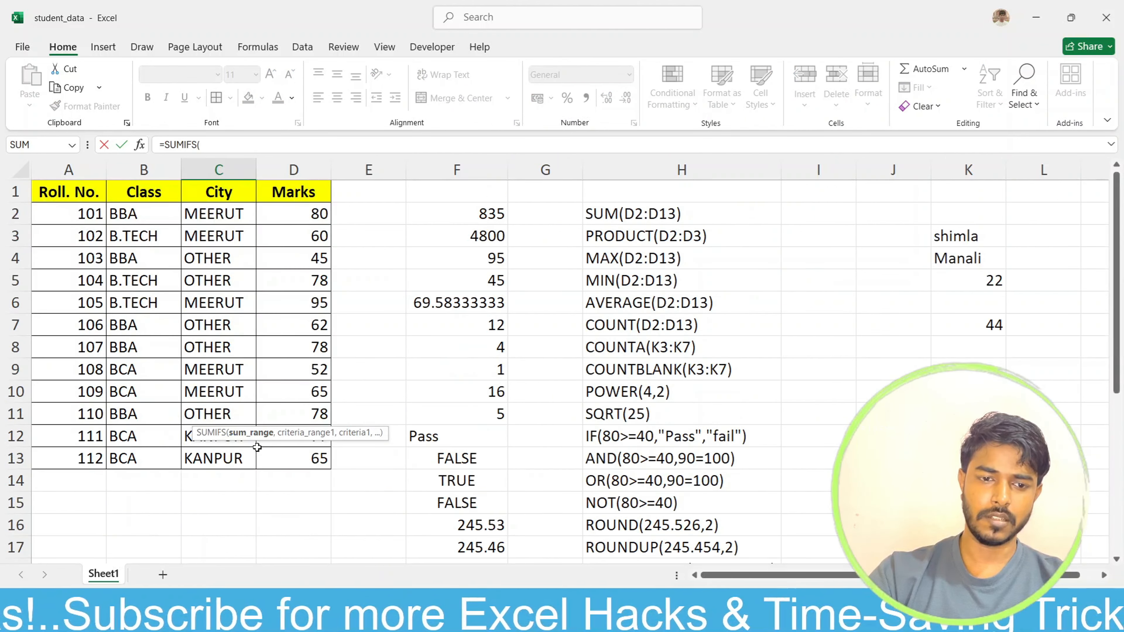
{"action": "scroll", "coordinate": [257, 448], "scroll_direction": "up", "scroll_amount": 5}
{"action": "left_click_drag", "start_coordinate": [287, 219], "coordinate": [293, 465]}
{"action": "scroll", "coordinate": [417, 501], "scroll_direction": "down", "scroll_amount": 4}
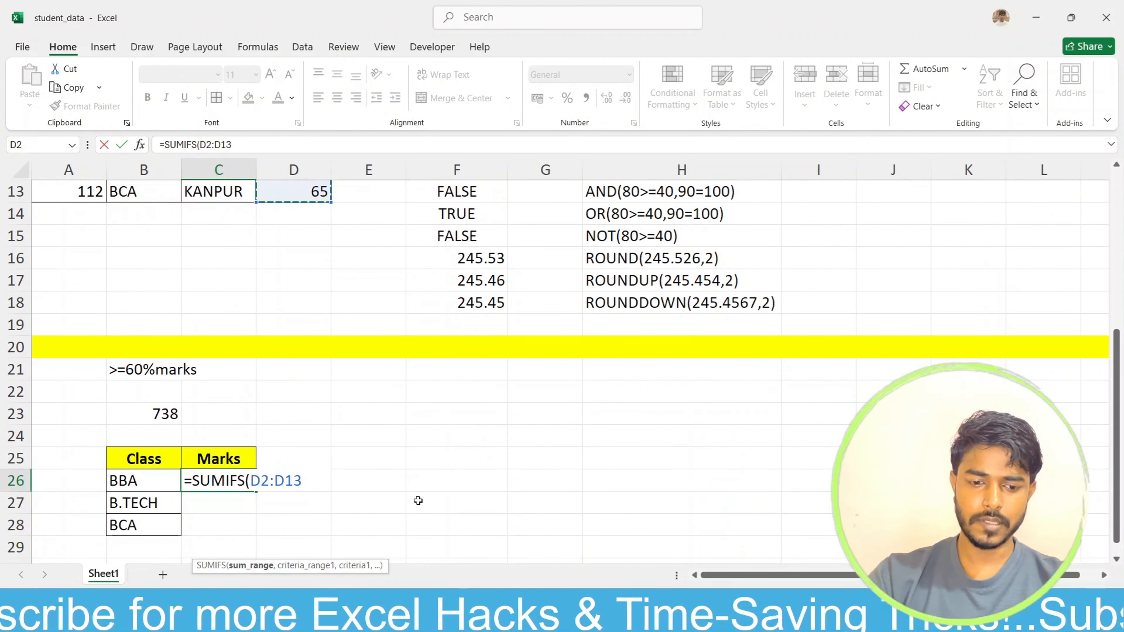
{"action": "key", "text": "F4"}
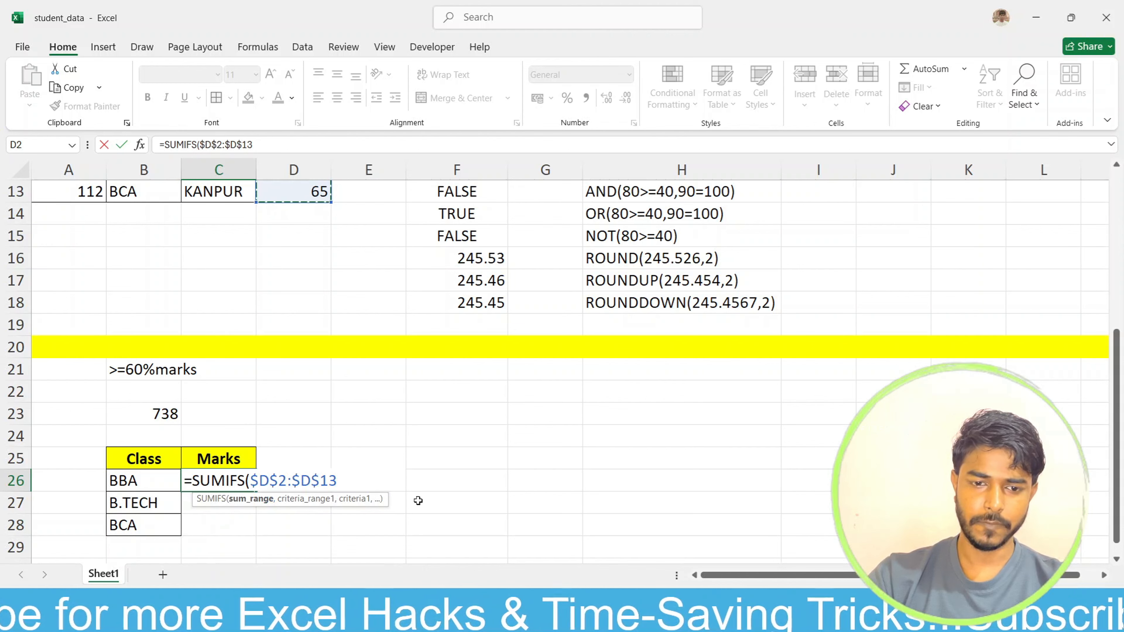
{"action": "type", "text": ","}
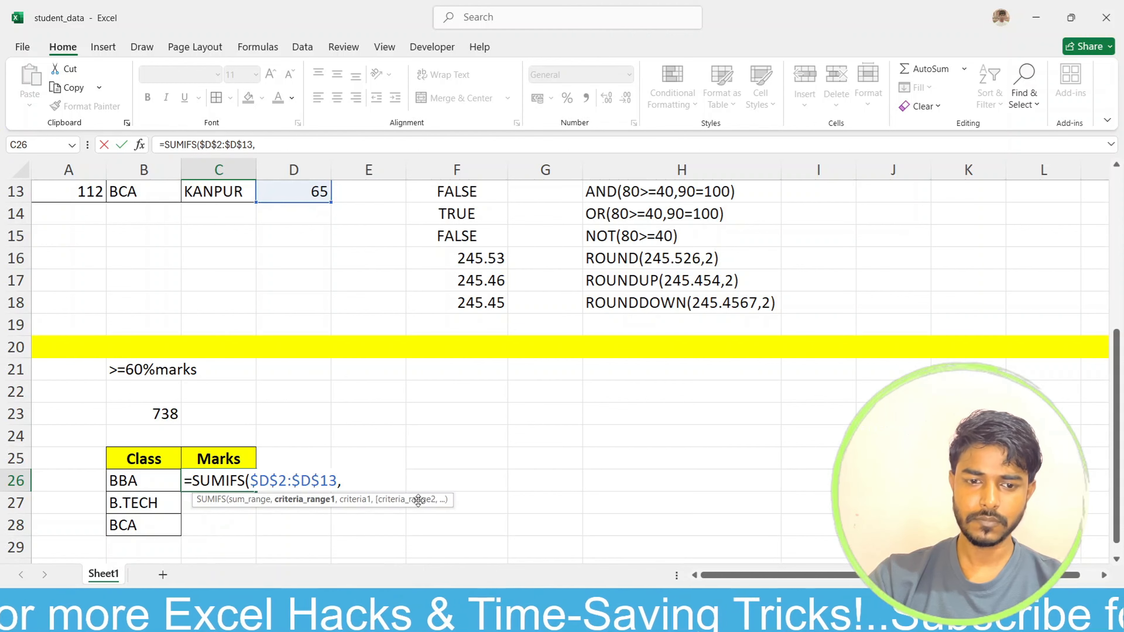
Step: Complete the SUMIFS formula in C26 with criteria range $B$2:$B$13 and criterion B26
{"action": "scroll", "coordinate": [231, 418], "scroll_direction": "up", "scroll_amount": 4}
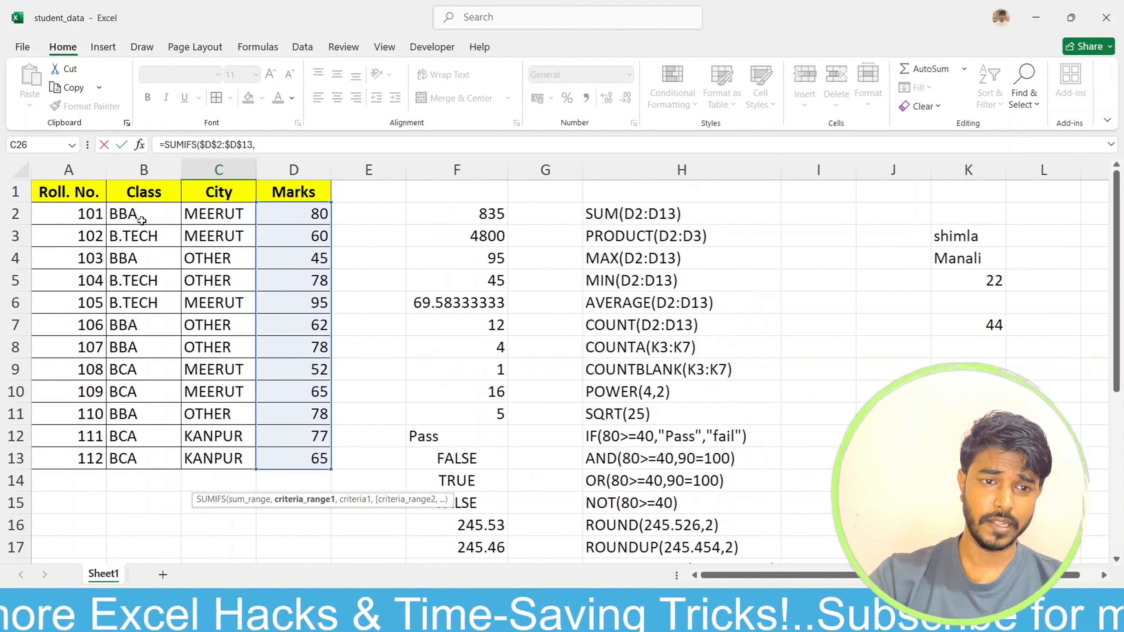
{"action": "left_click_drag", "start_coordinate": [141, 217], "coordinate": [160, 453]}
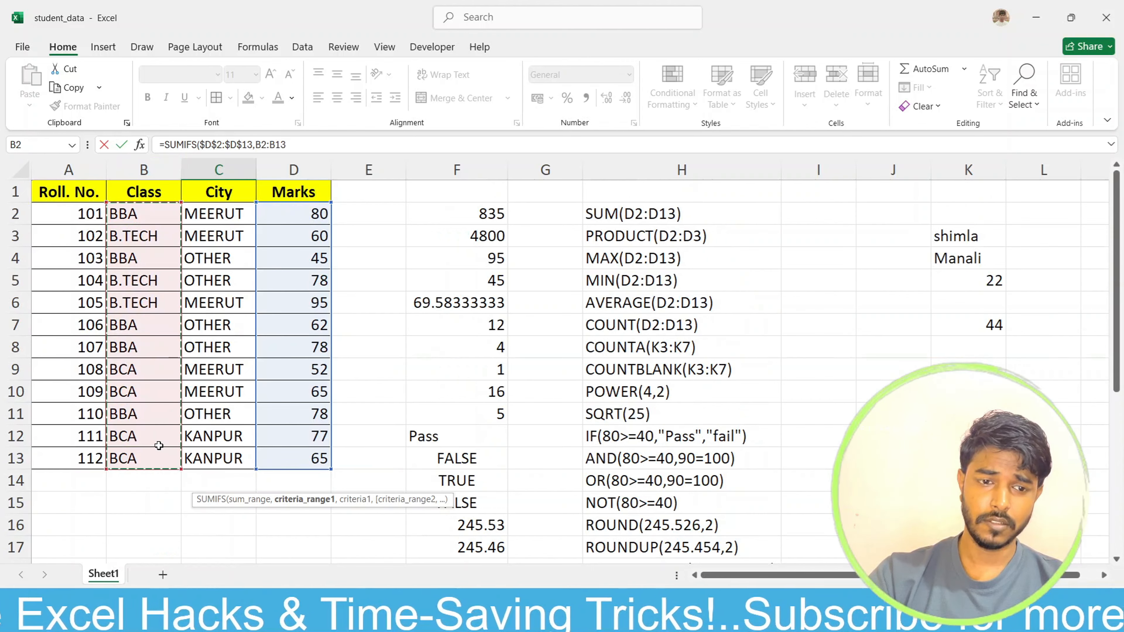
{"action": "scroll", "coordinate": [234, 433], "scroll_direction": "down", "scroll_amount": 4}
{"action": "scroll", "coordinate": [234, 434], "scroll_direction": "down", "scroll_amount": 1}
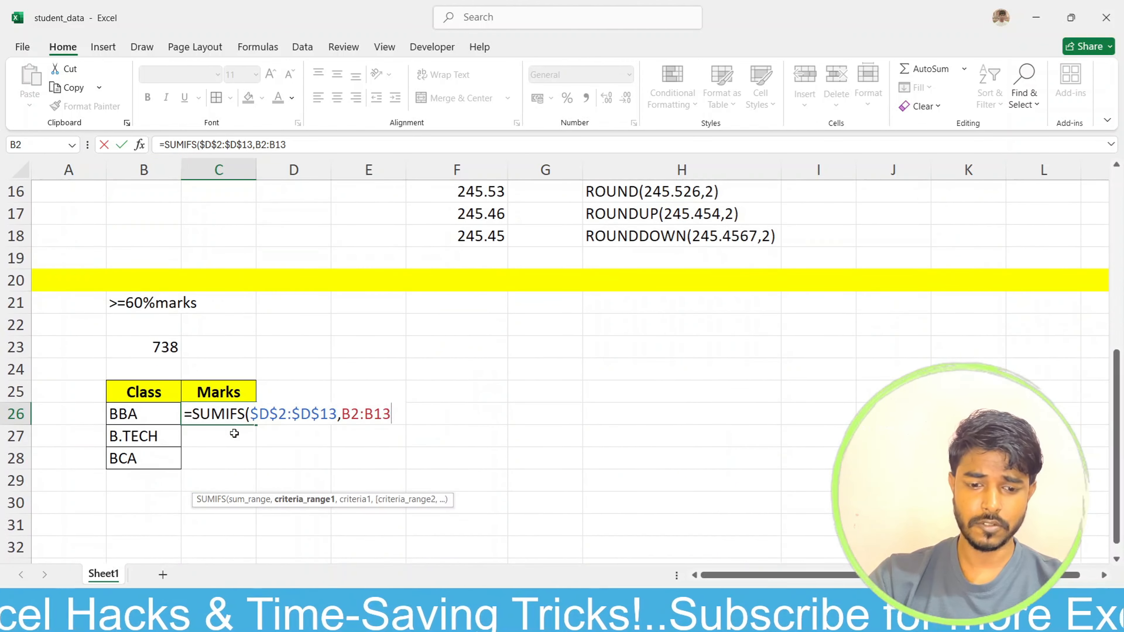
{"action": "key", "text": "F4"}
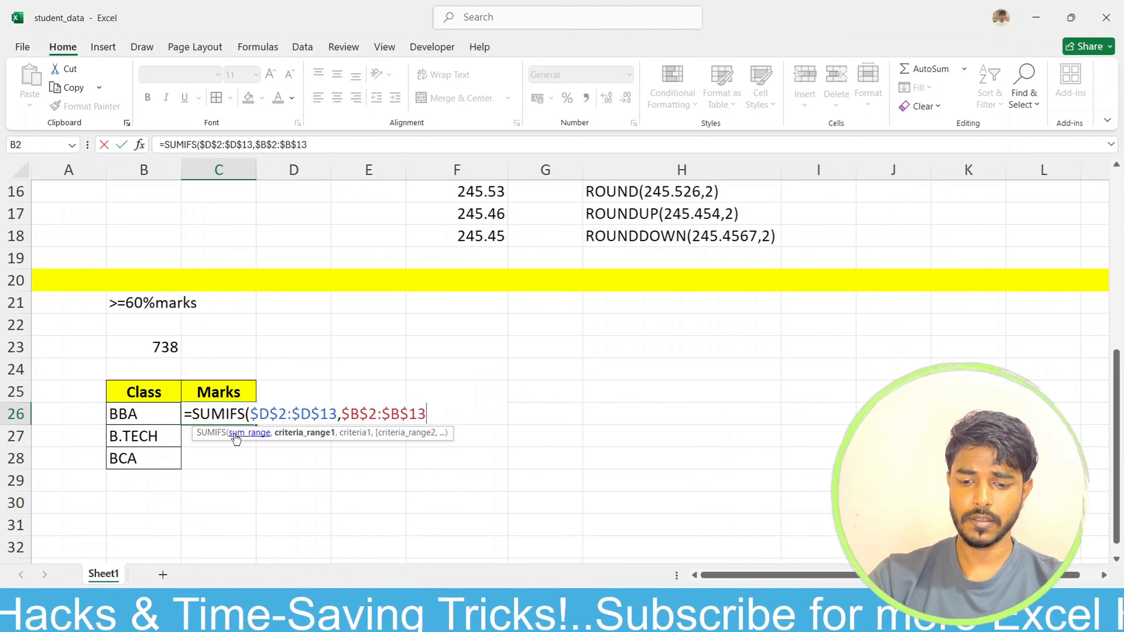
{"action": "type", "text": ","}
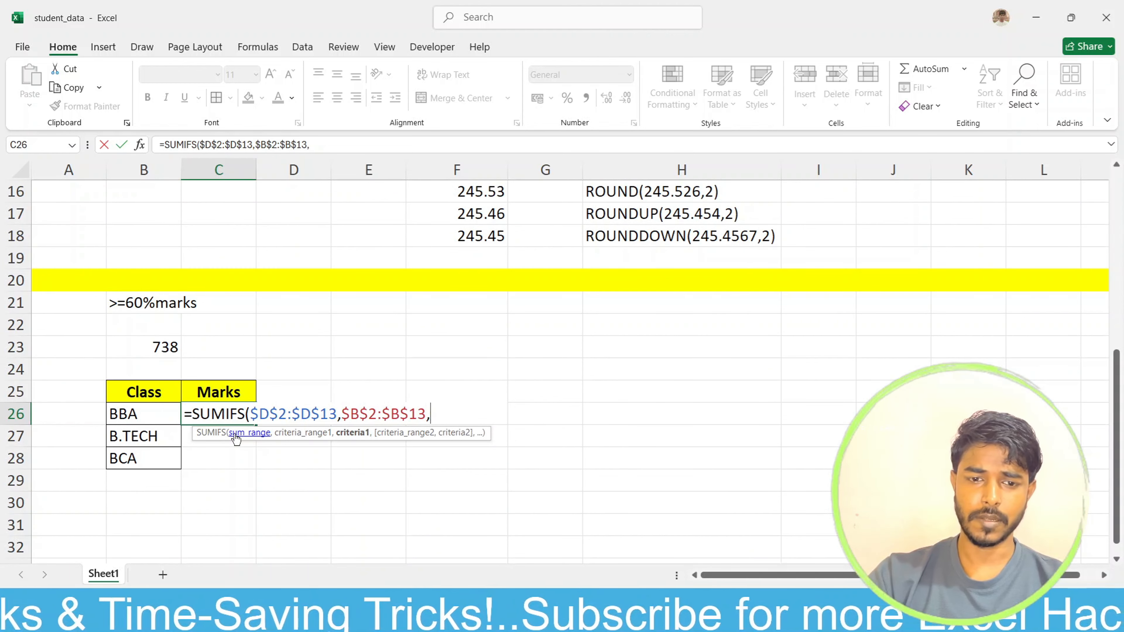
{"action": "left_click", "coordinate": [153, 414]}
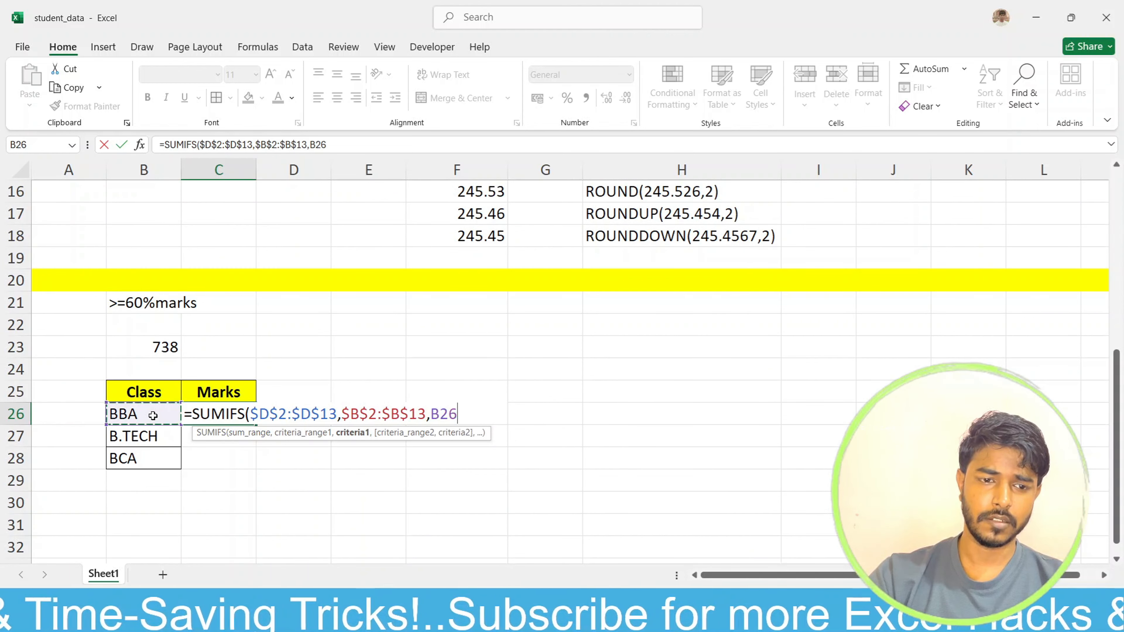
{"action": "type", "text": ")"}
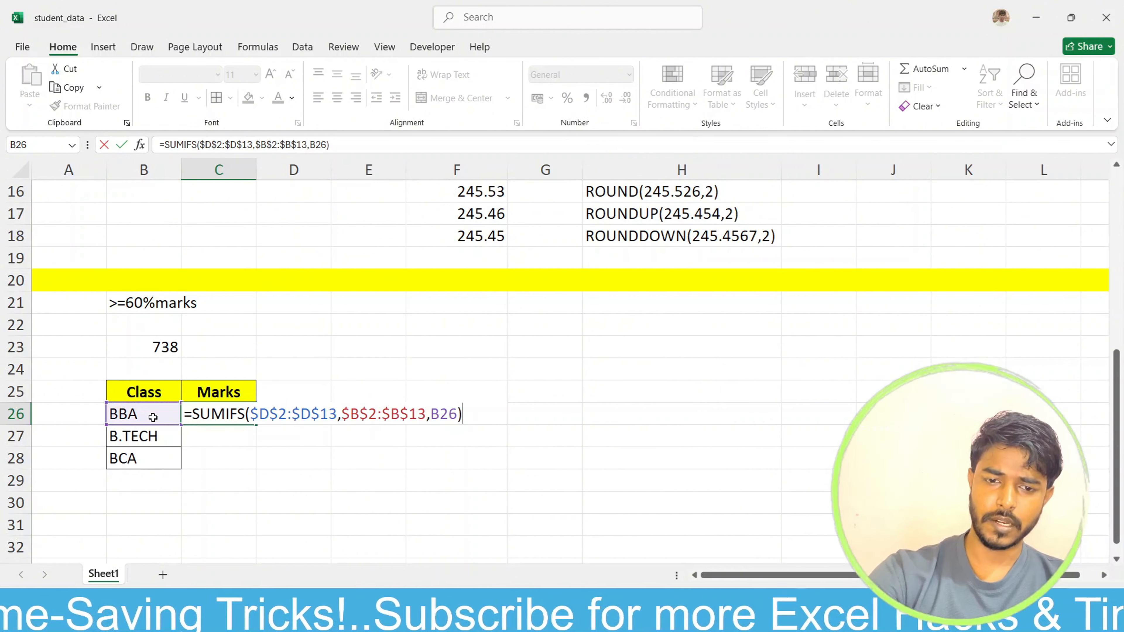
{"action": "key", "text": "Return"}
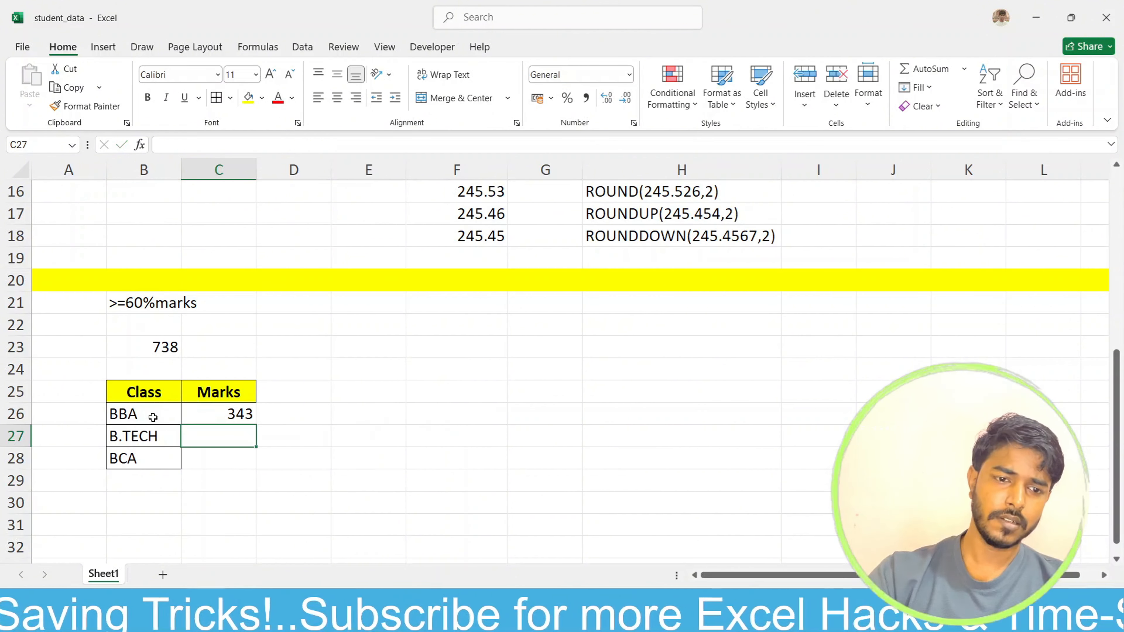
Step: Fill the SUMIFS formula from C26 down to C28 and apply borders to C26:C28
{"action": "left_click", "coordinate": [204, 414]}
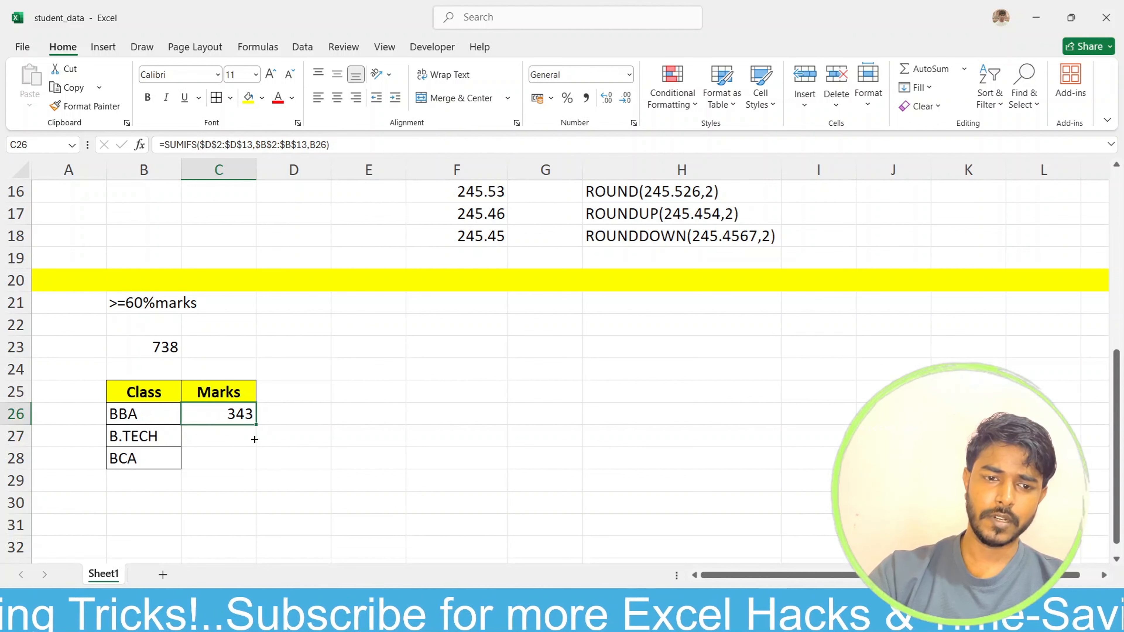
{"action": "left_click_drag", "start_coordinate": [255, 439], "coordinate": [260, 470]}
{"action": "left_click", "coordinate": [369, 431]}
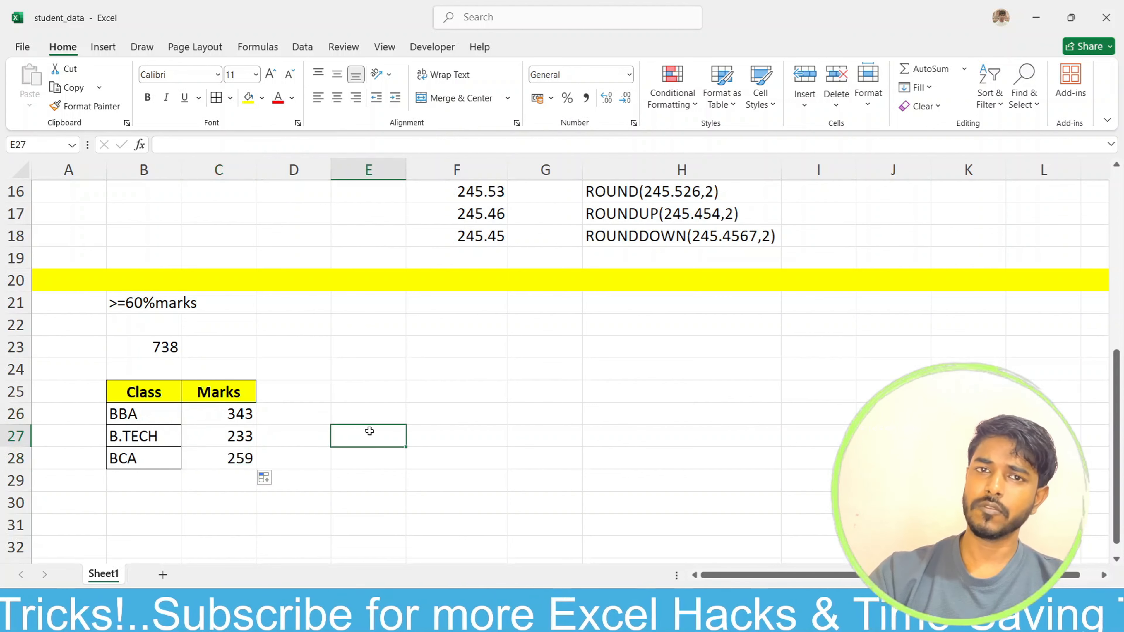
{"action": "left_click_drag", "start_coordinate": [204, 416], "coordinate": [214, 457]}
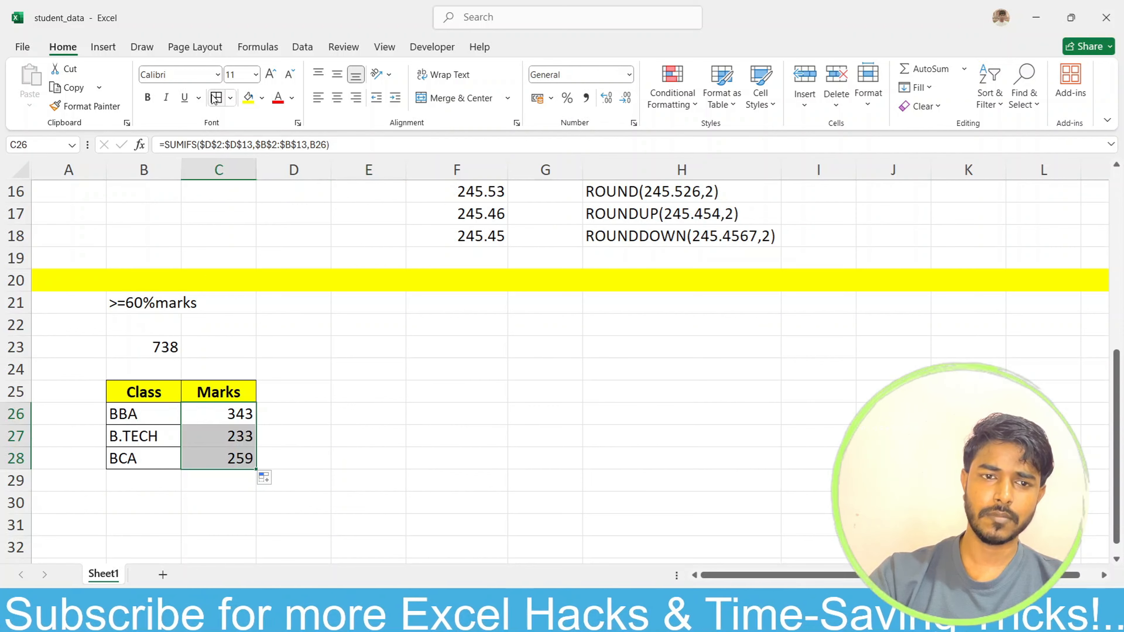
{"action": "left_click", "coordinate": [519, 447]}
Step: Duplicate the summary table B25:C28 with its copy starting at B31
{"action": "scroll", "coordinate": [135, 312], "scroll_direction": "down", "scroll_amount": 1}
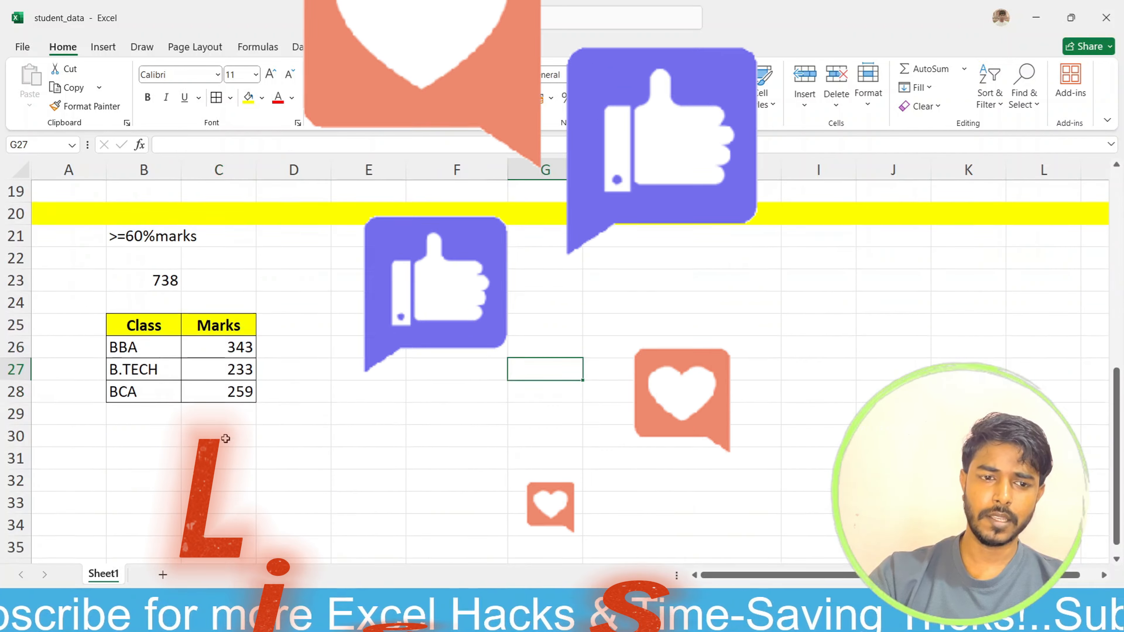
{"action": "left_click_drag", "start_coordinate": [135, 315], "coordinate": [222, 388]}
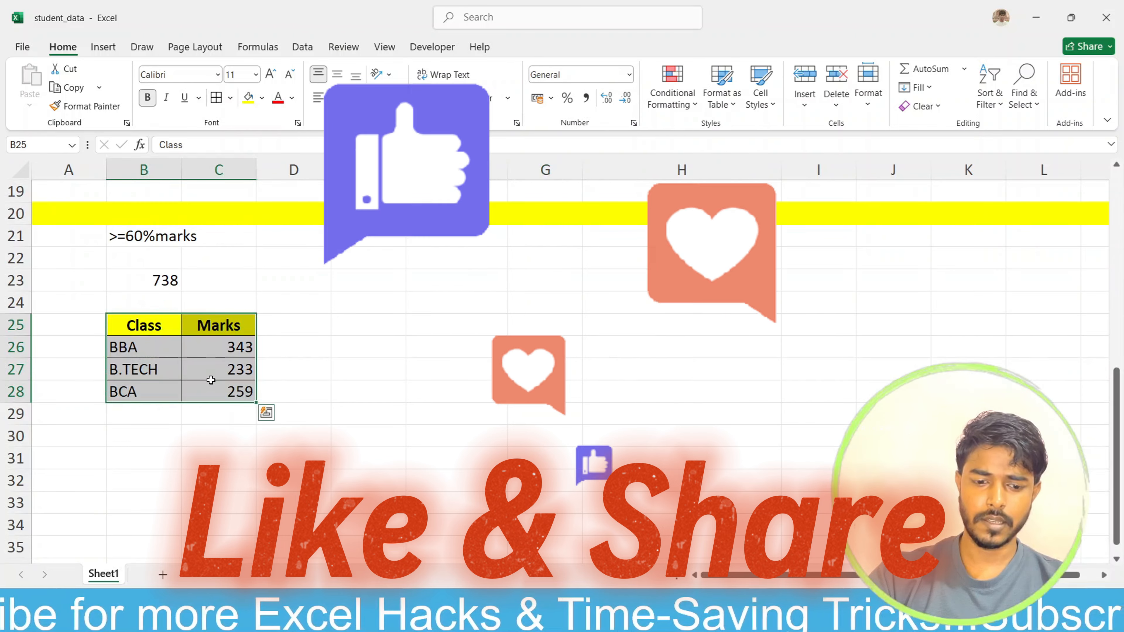
{"action": "key", "text": "ctrl+c"}
{"action": "left_click", "coordinate": [147, 451]}
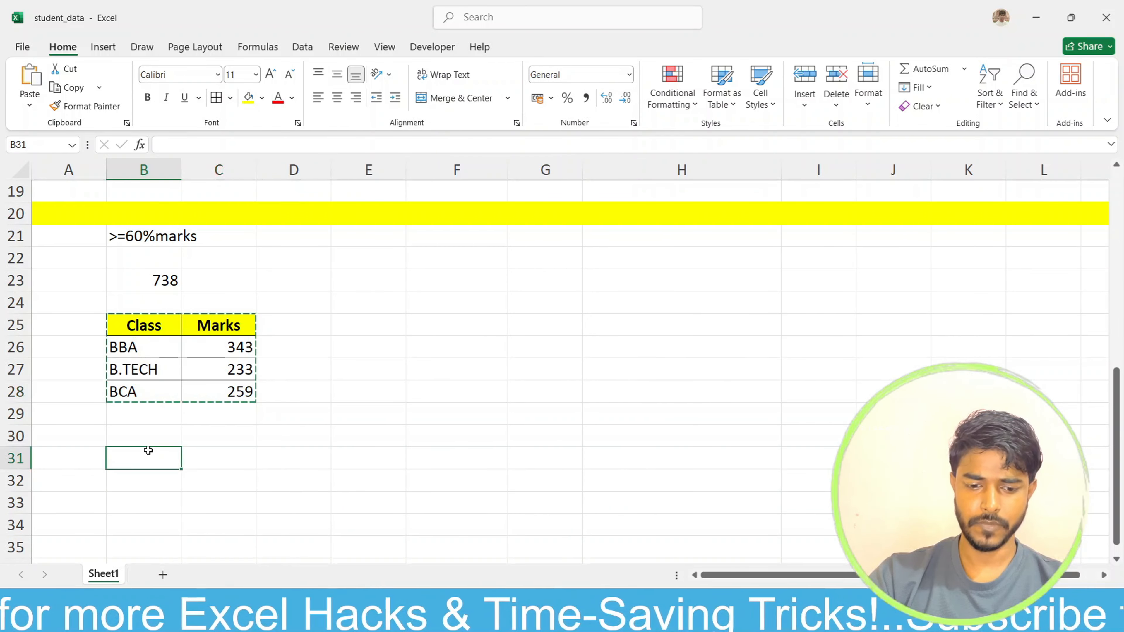
{"action": "key", "text": "ctrl+v"}
{"action": "left_click", "coordinate": [308, 419]}
Step: Replace the Marks header in C31 of the duplicated table with City
{"action": "left_click", "coordinate": [226, 458]}
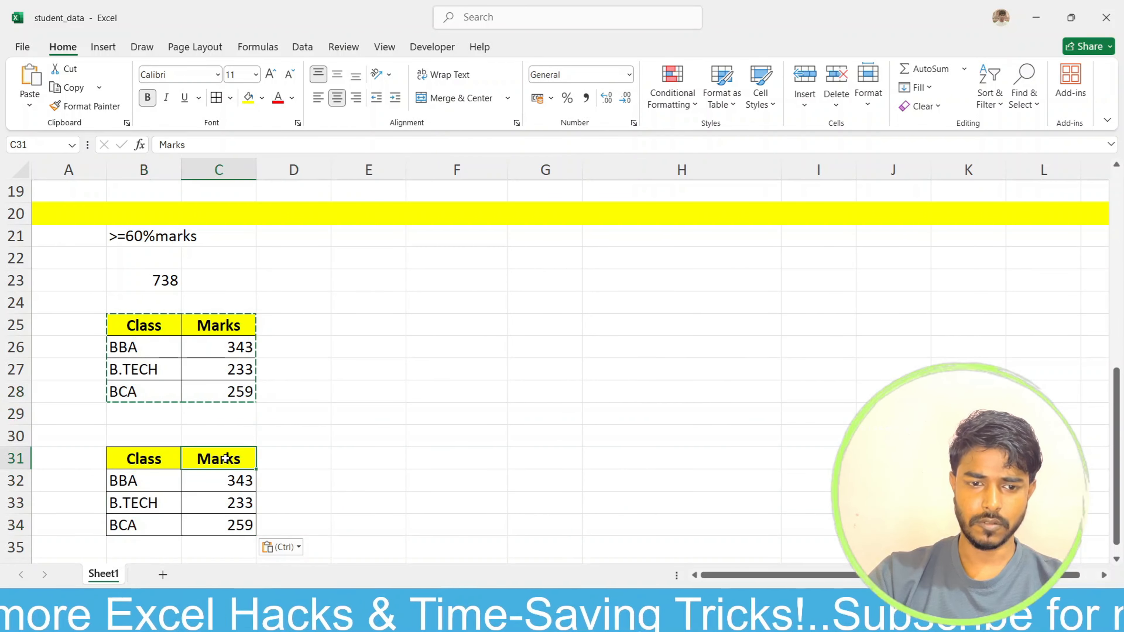
{"action": "type", "text": "Ci"}
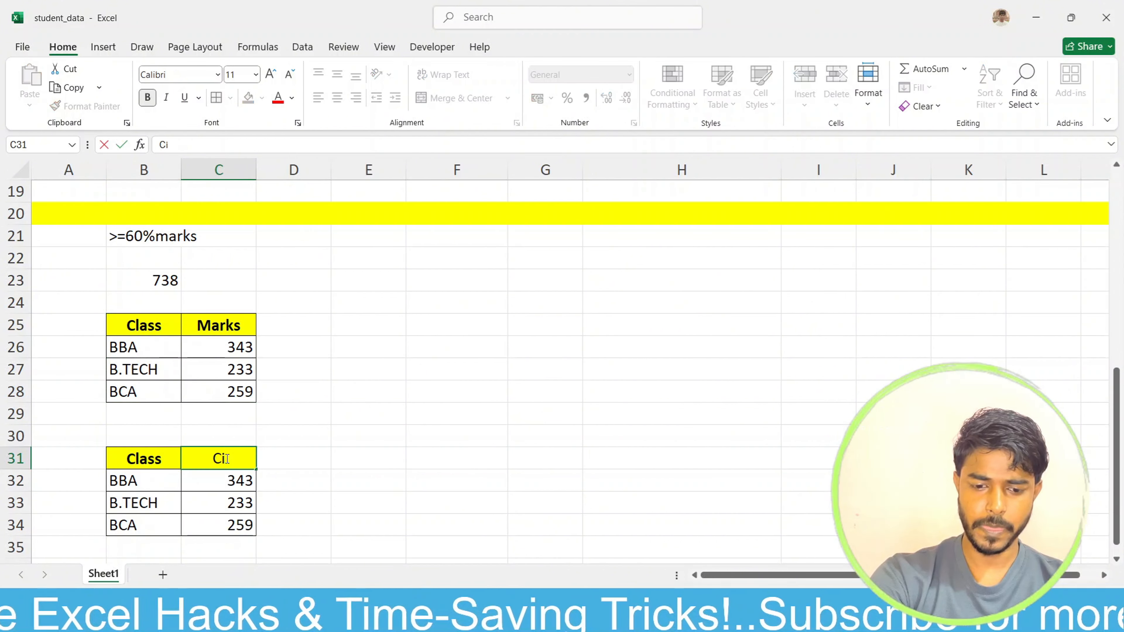
{"action": "type", "text": "ty"}
{"action": "key", "text": "Return"}
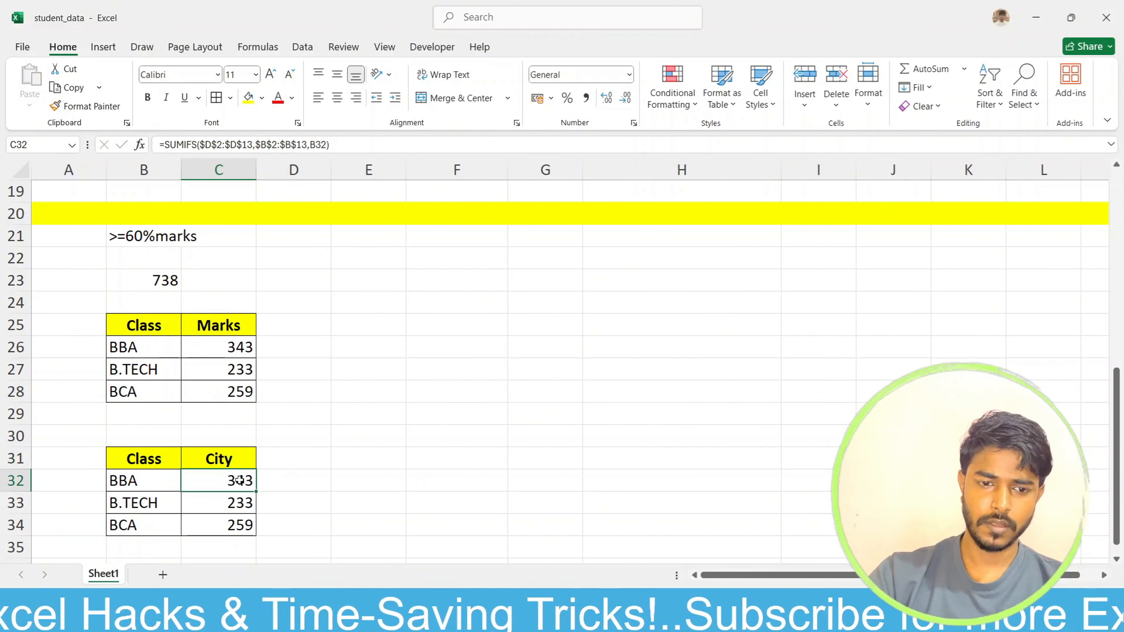
Step: Copy the city name MEERUT from C2 into C31 as a column header
{"action": "left_click", "coordinate": [231, 461]}
{"action": "scroll", "coordinate": [231, 462], "scroll_direction": "up", "scroll_amount": 6}
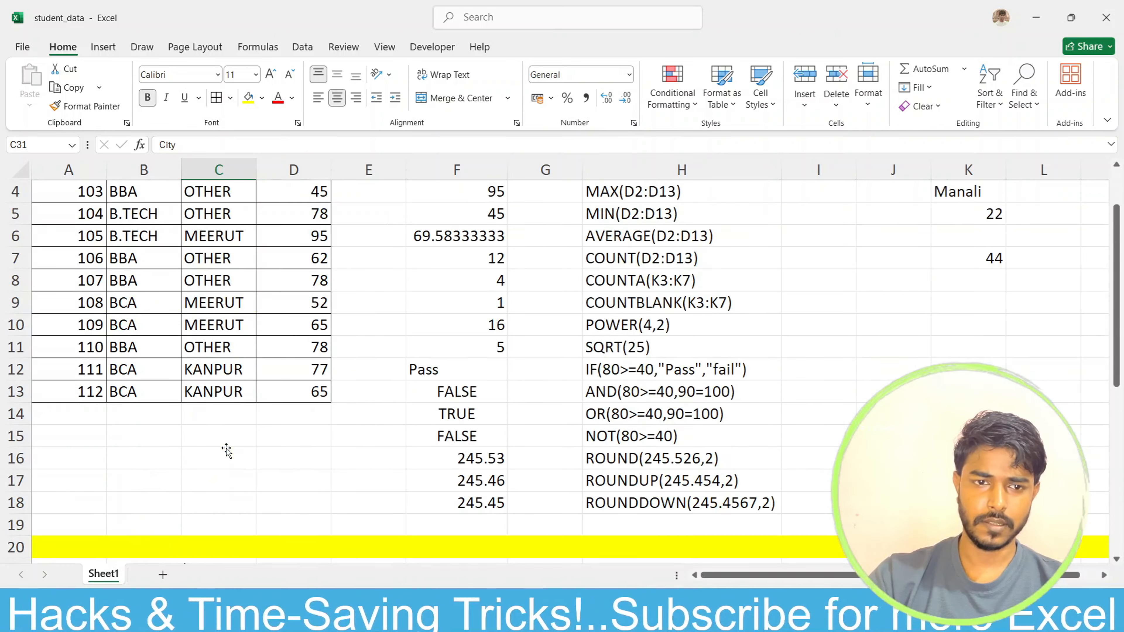
{"action": "left_click", "coordinate": [228, 217]}
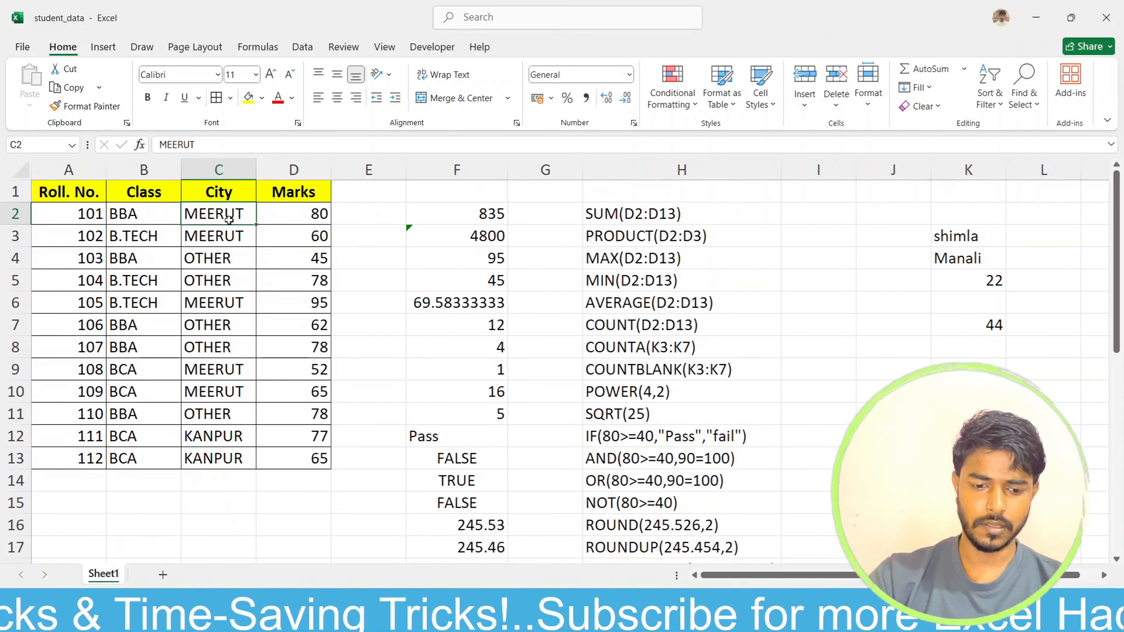
{"action": "key", "text": "ctrl+c"}
{"action": "scroll", "coordinate": [301, 359], "scroll_direction": "down", "scroll_amount": 6}
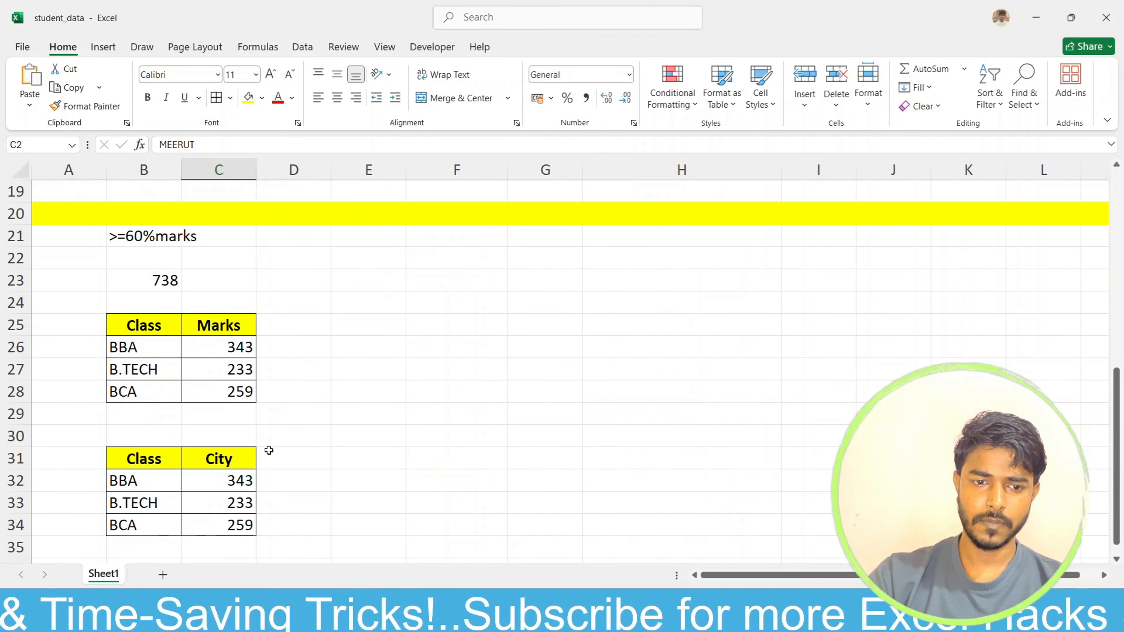
{"action": "left_click", "coordinate": [239, 456]}
{"action": "key", "text": "ctrl+v"}
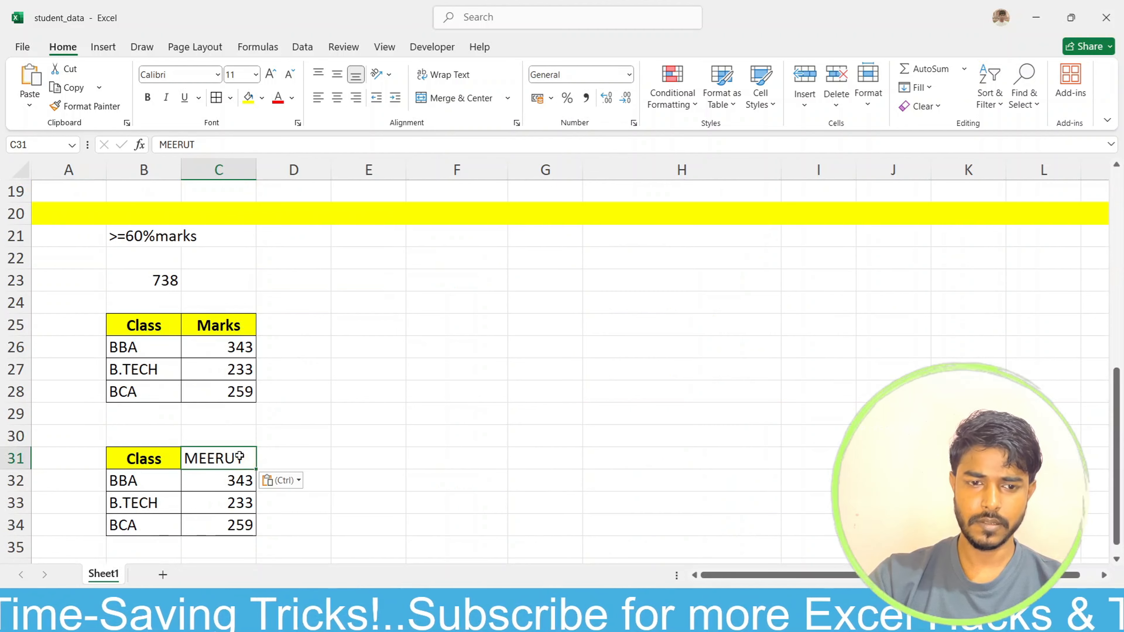
Step: Copy the city name KANPUR from C12 into D31, beside the MEERUT header
{"action": "left_click", "coordinate": [286, 457]}
{"action": "scroll", "coordinate": [278, 399], "scroll_direction": "up", "scroll_amount": 4}
{"action": "left_click", "coordinate": [232, 302]}
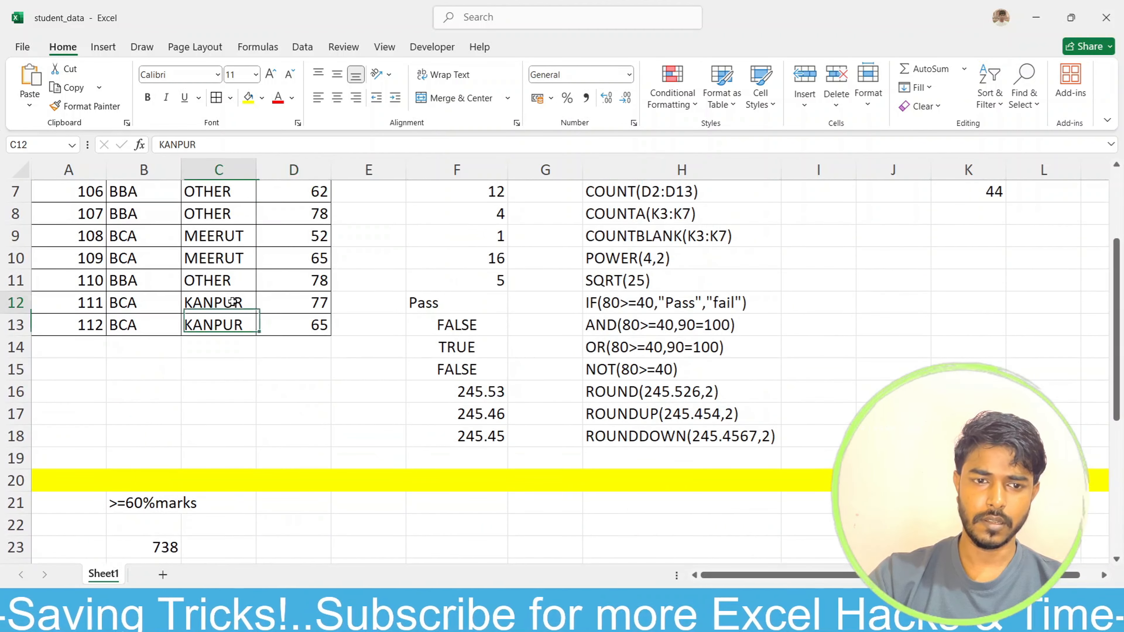
{"action": "key", "text": "ctrl+c"}
{"action": "left_click", "coordinate": [290, 395]}
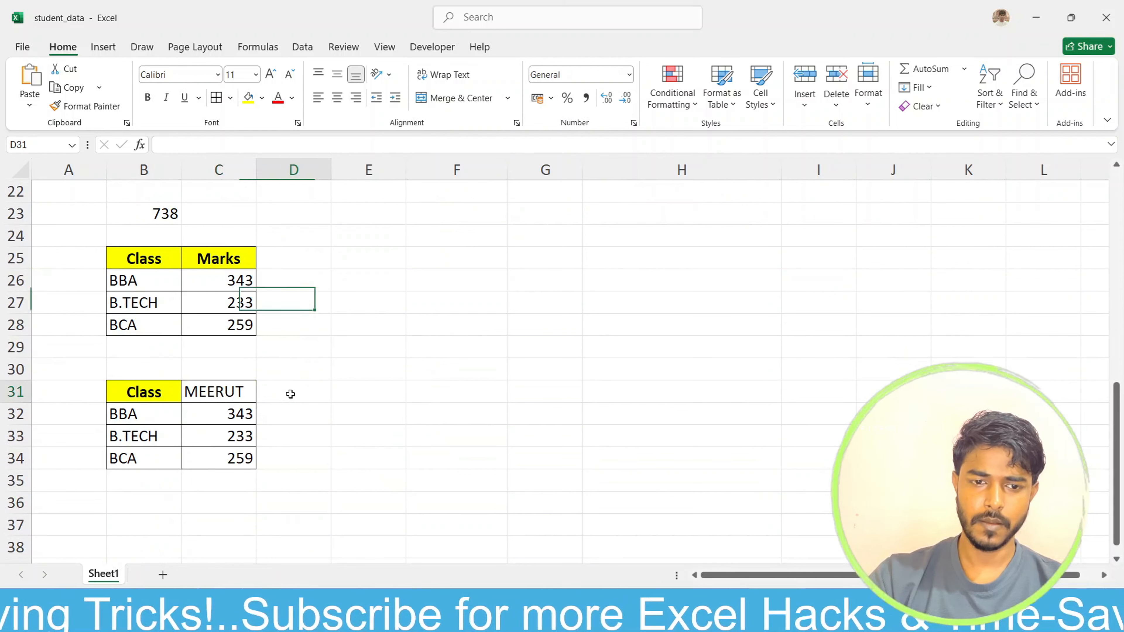
{"action": "key", "text": "ctrl+v"}
Step: Copy the city name OTHER from C7 into E31, beside the KANPUR header
{"action": "scroll", "coordinate": [290, 393], "scroll_direction": "up", "scroll_amount": 7}
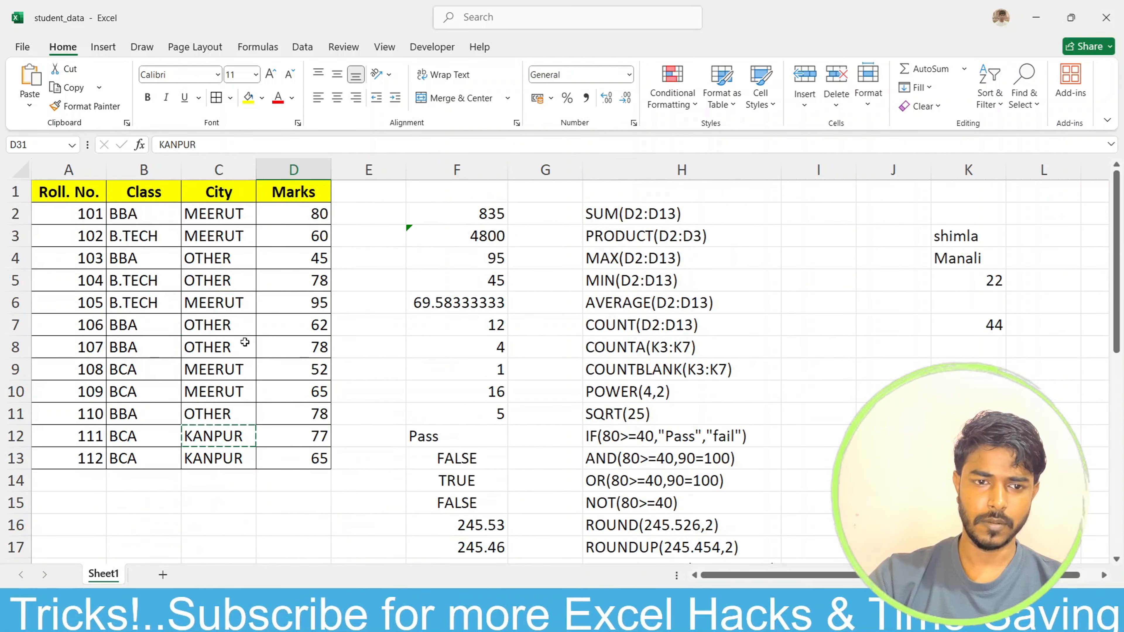
{"action": "left_click", "coordinate": [231, 326]}
{"action": "scroll", "coordinate": [234, 332], "scroll_direction": "down", "scroll_amount": 7}
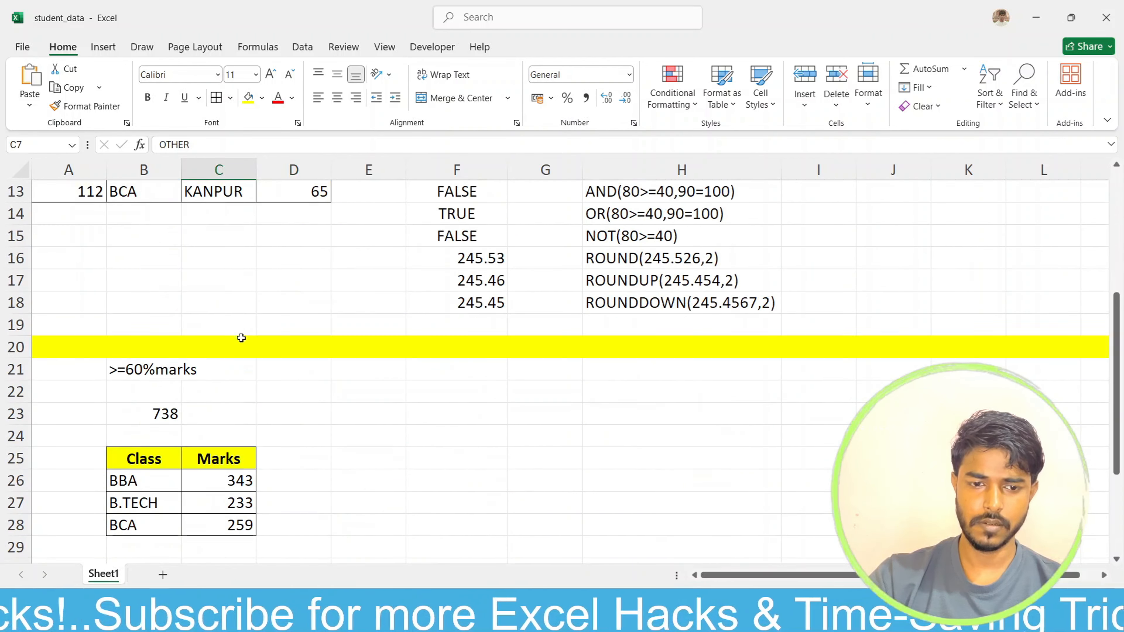
{"action": "left_click", "coordinate": [360, 394]}
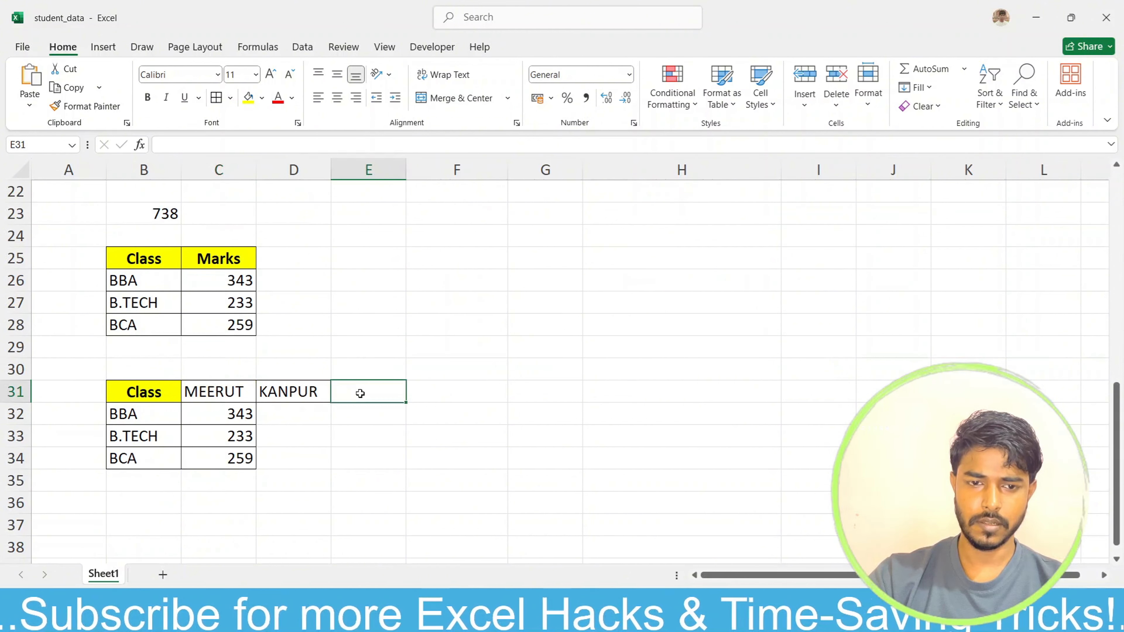
{"action": "key", "text": "ctrl+v"}
Step: Copy the header formatting of the Class cell B31 onto the MEERUT, KANPUR and OTHER headers in C31:E31
{"action": "left_click", "coordinate": [173, 389]}
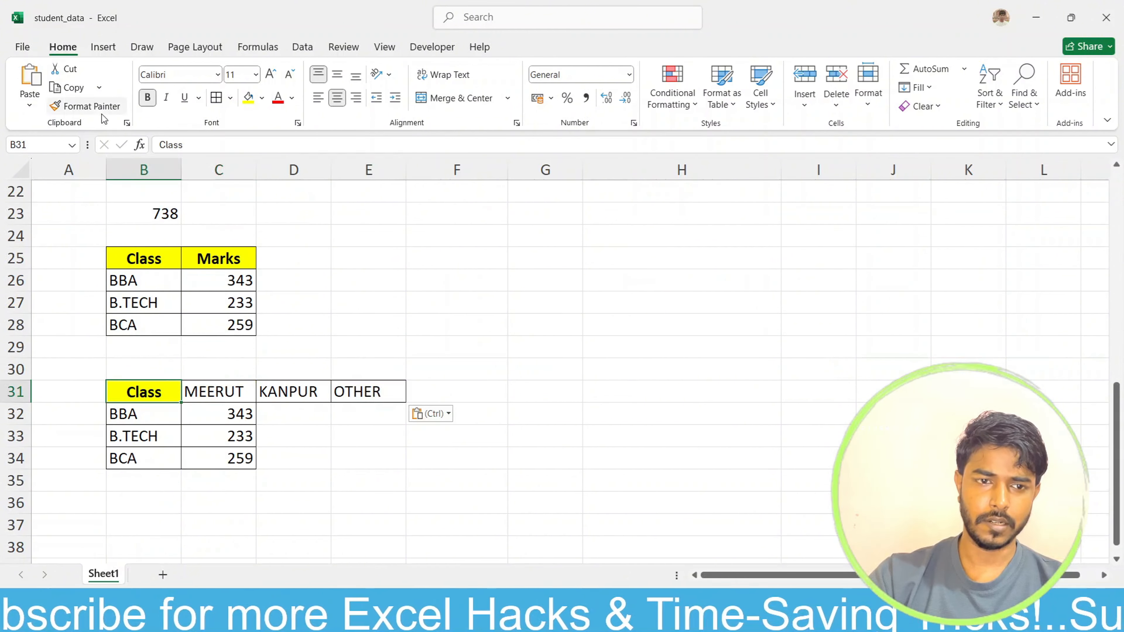
{"action": "left_click", "coordinate": [89, 109]}
{"action": "left_click", "coordinate": [248, 391]}
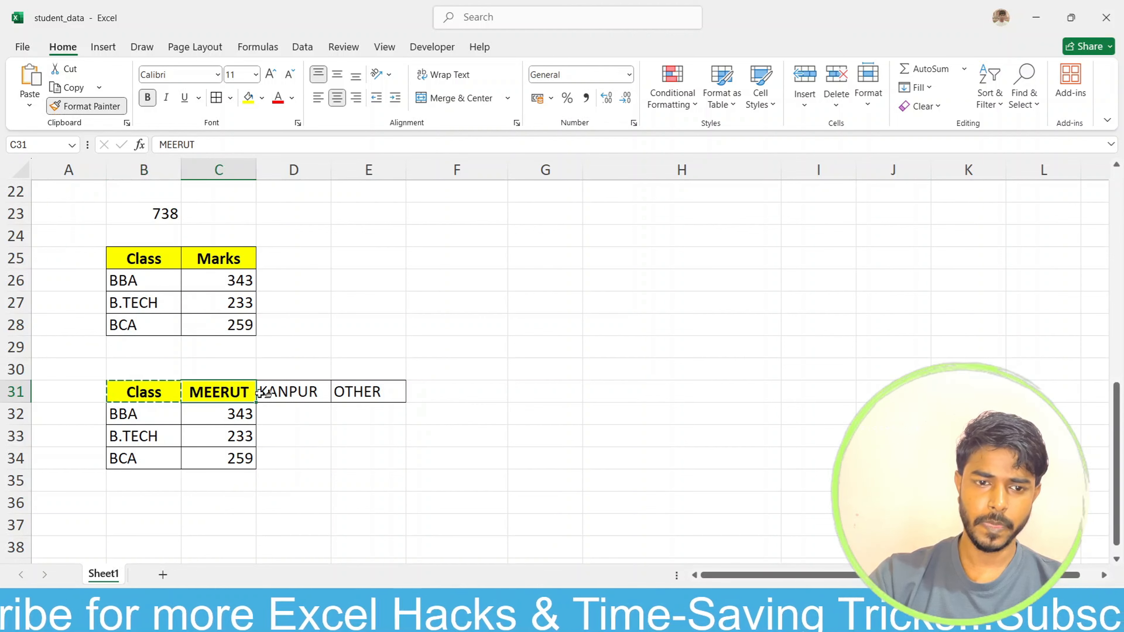
{"action": "left_click", "coordinate": [292, 392]}
{"action": "left_click", "coordinate": [371, 391]}
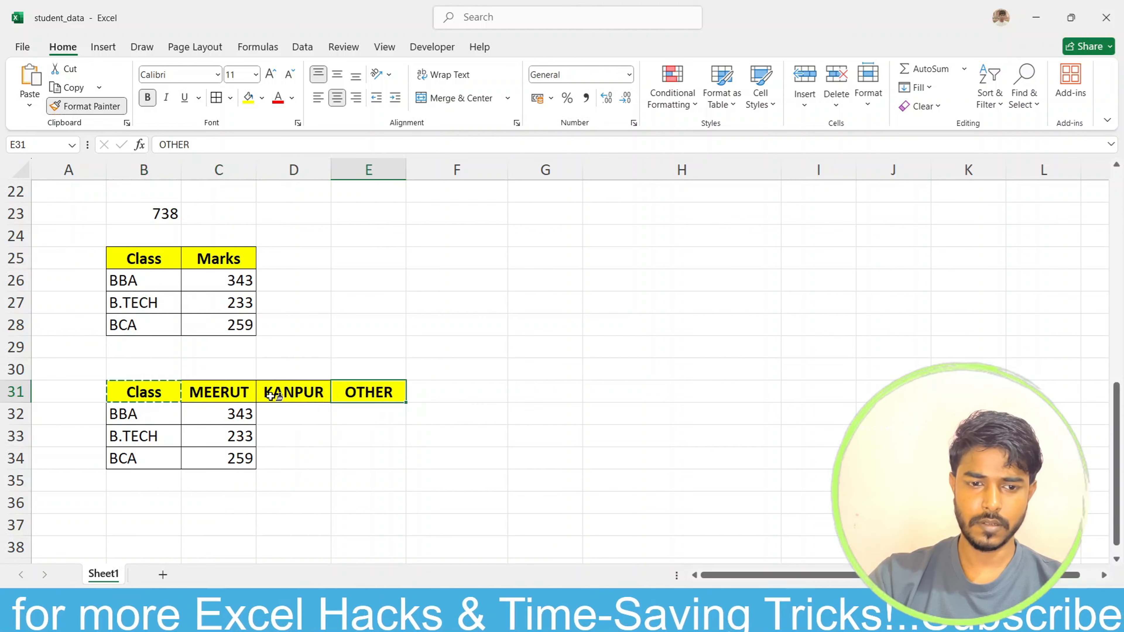
{"action": "key", "text": "Escape"}
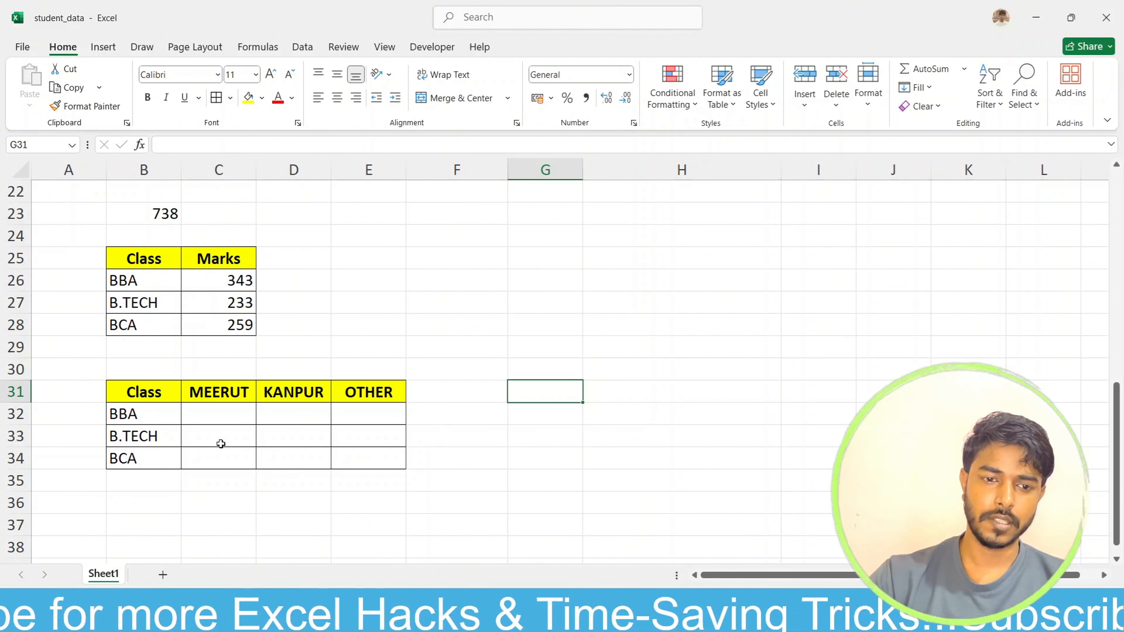
Step: Start a SUMIFS formula in C32 with the absolute marks range $D$2:$D$13 as its sum range
{"action": "left_click", "coordinate": [223, 419]}
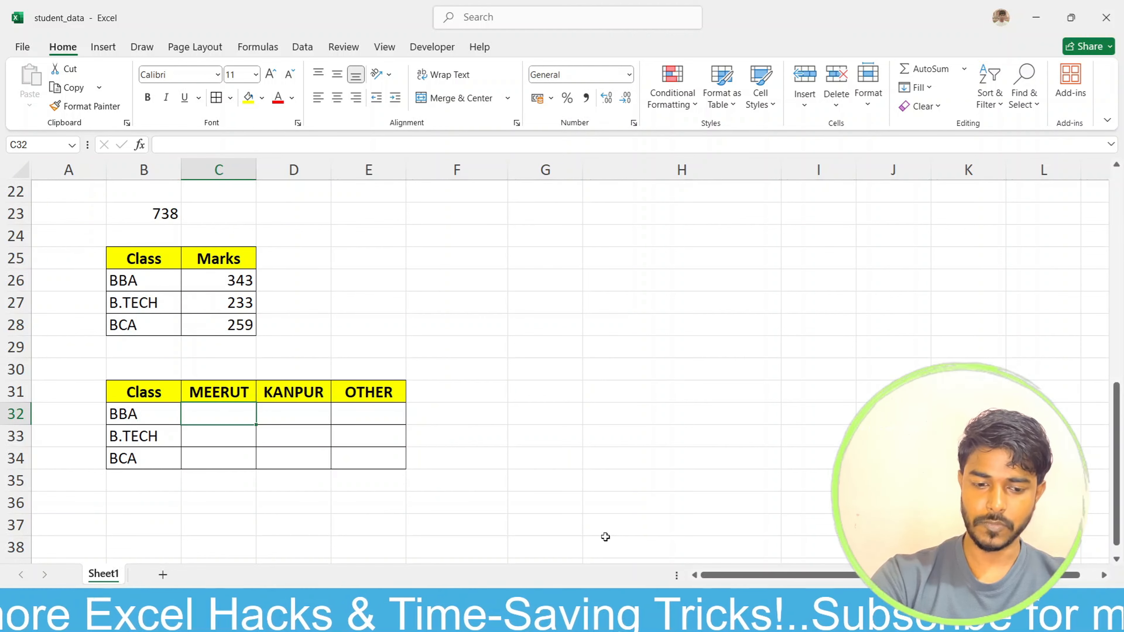
{"action": "type", "text": "=sumif"}
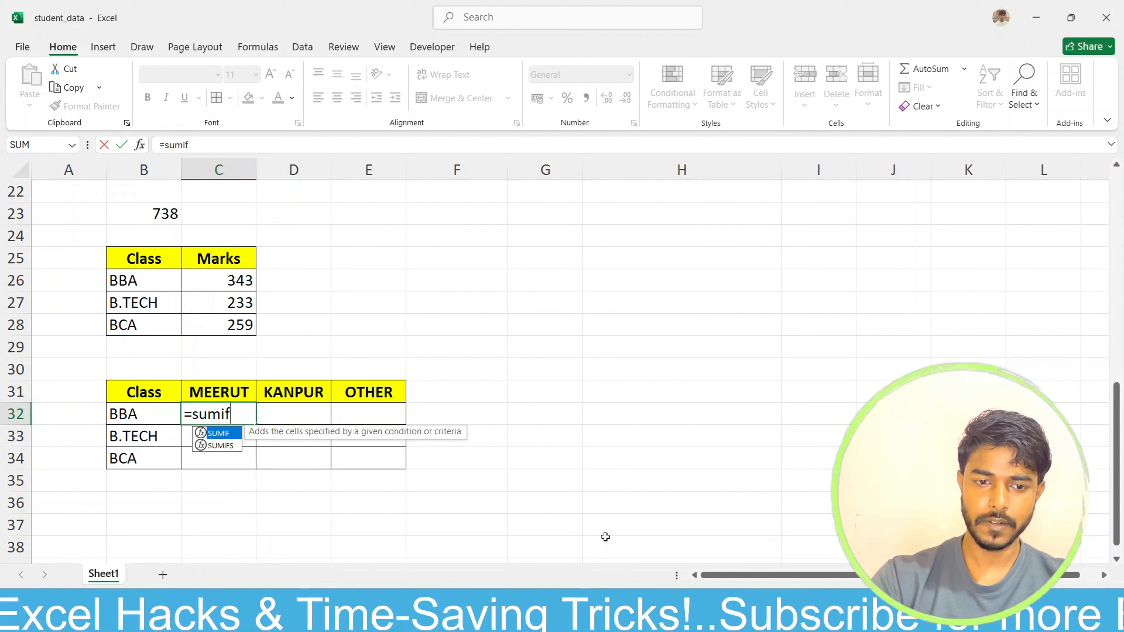
{"action": "key", "text": "Tab"}
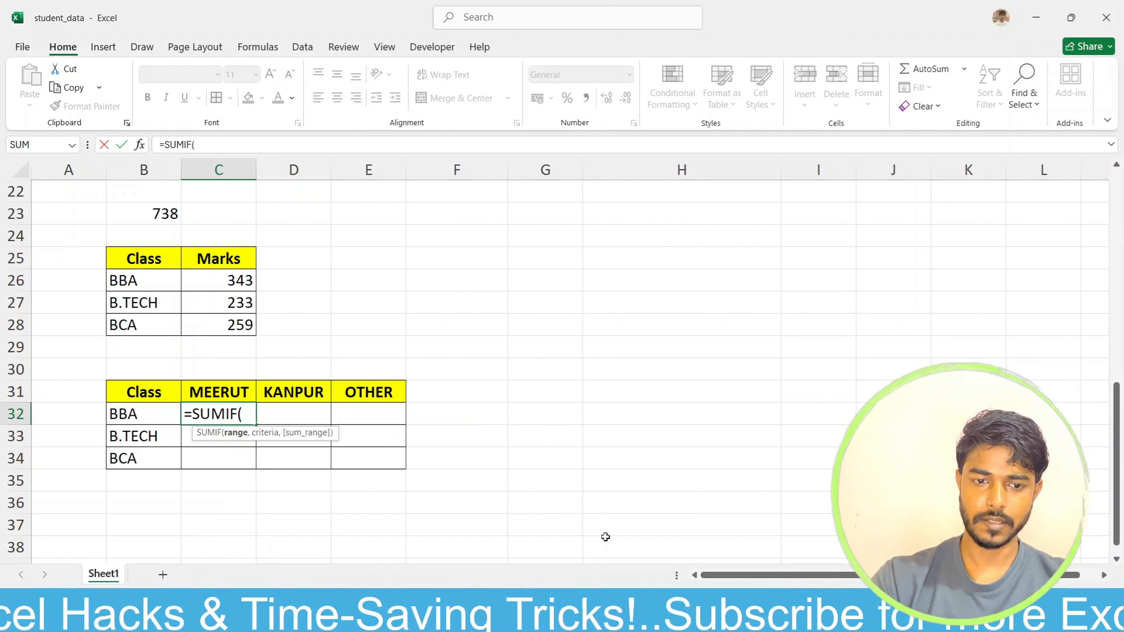
{"action": "key", "text": "BackSpace"}
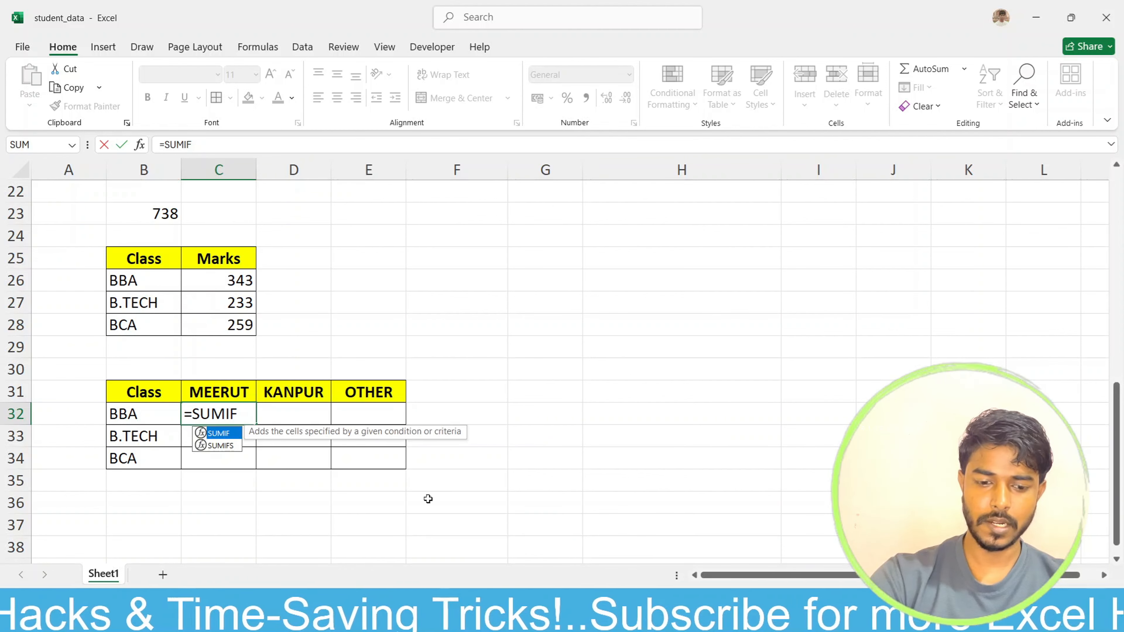
{"action": "type", "text": "S"}
{"action": "key", "text": "Tab"}
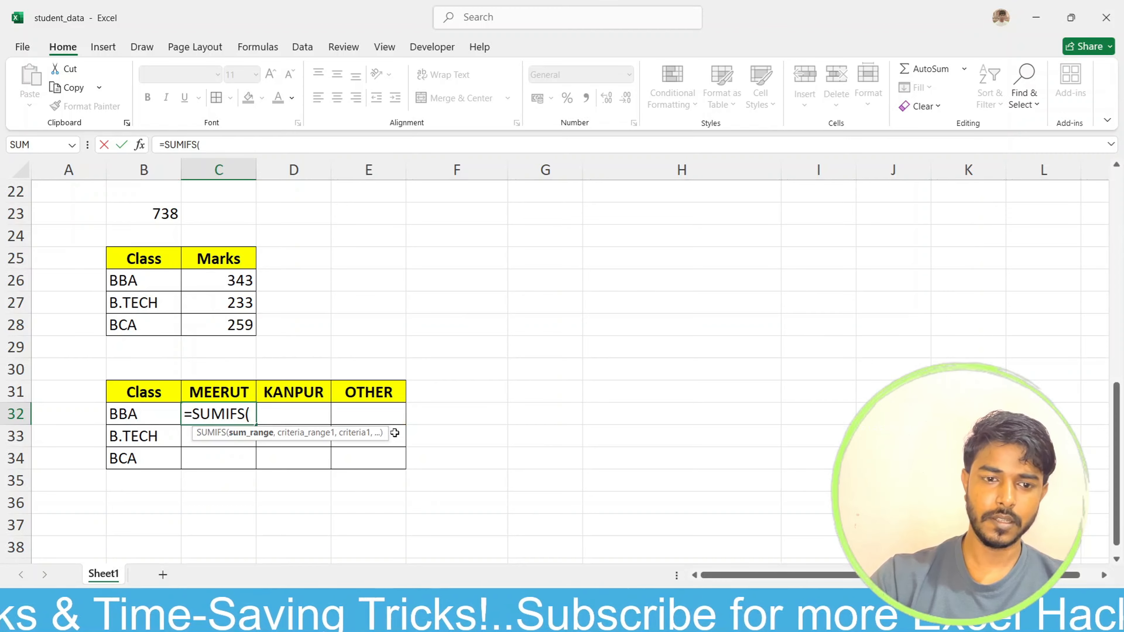
{"action": "scroll", "coordinate": [395, 433], "scroll_direction": "up", "scroll_amount": 7}
{"action": "left_click_drag", "start_coordinate": [280, 213], "coordinate": [310, 458]}
{"action": "scroll", "coordinate": [432, 523], "scroll_direction": "down", "scroll_amount": 4}
{"action": "scroll", "coordinate": [433, 523], "scroll_direction": "down", "scroll_amount": 3}
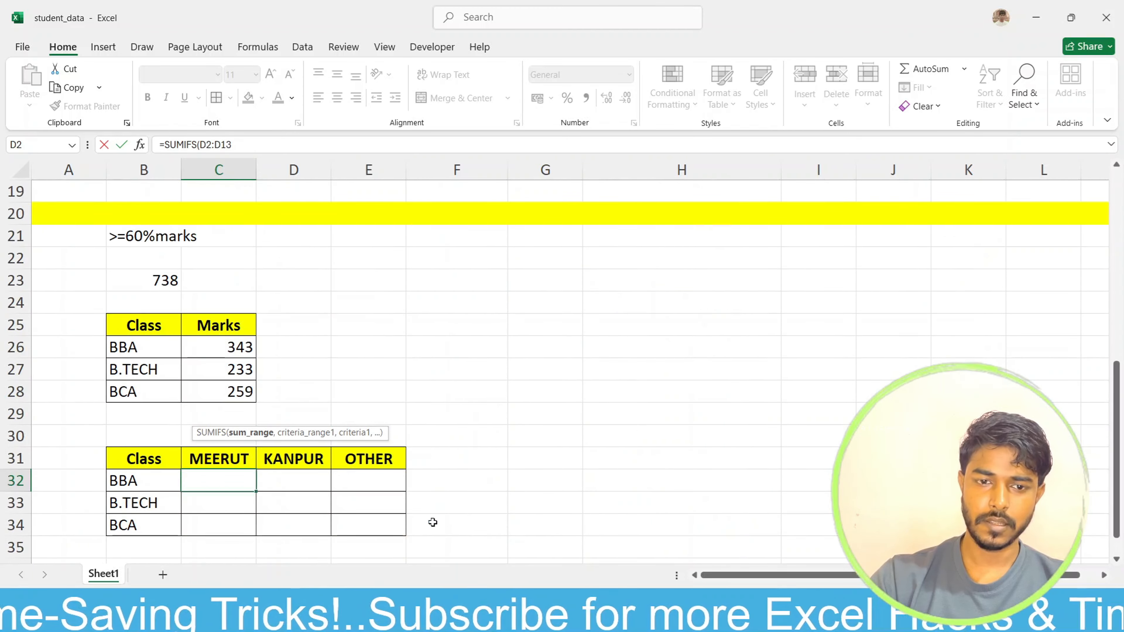
{"action": "key", "text": "F4"}
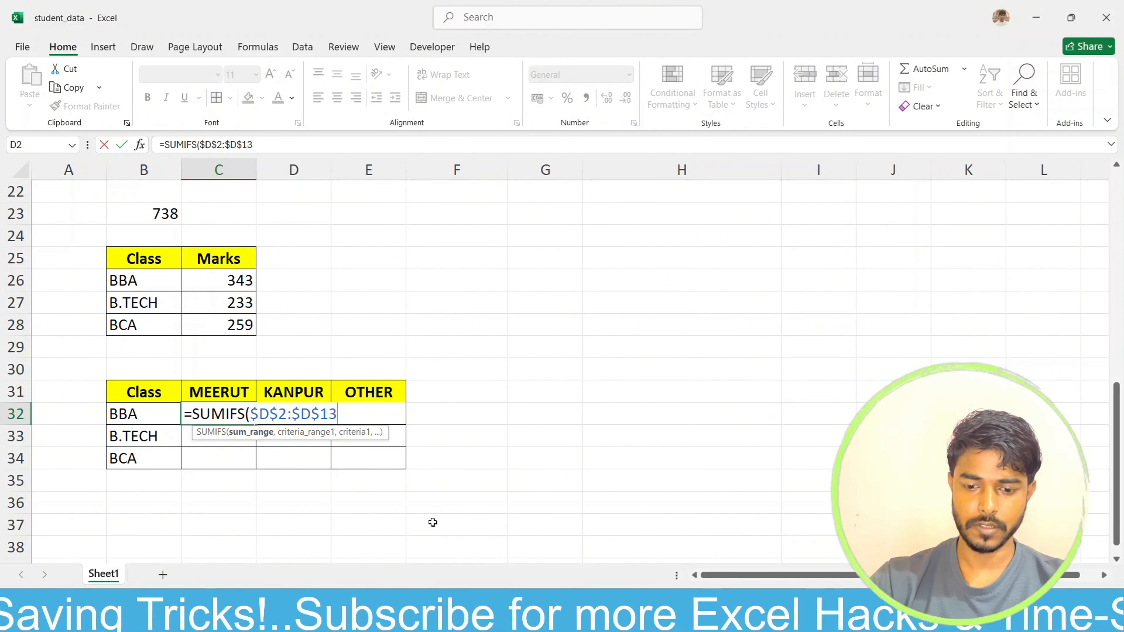
{"action": "type", "text": ","}
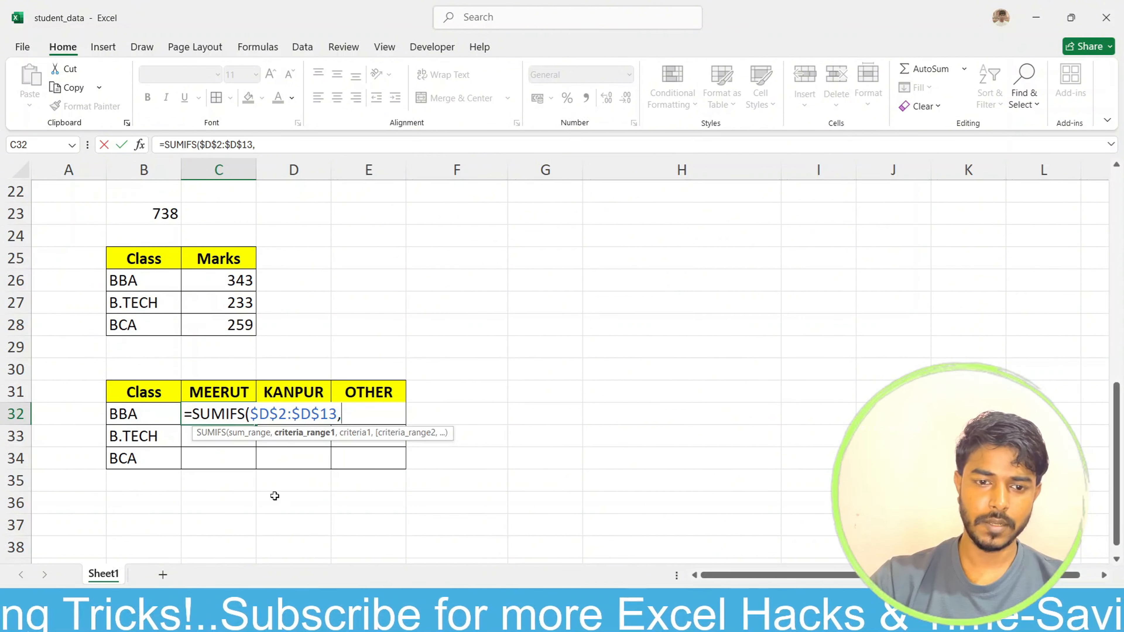
Step: Add the absolute class range $B$2:$B$13 as the first criteria range of the SUMIFS formula
{"action": "scroll", "coordinate": [240, 484], "scroll_direction": "up", "scroll_amount": 4}
{"action": "scroll", "coordinate": [239, 484], "scroll_direction": "up", "scroll_amount": 3}
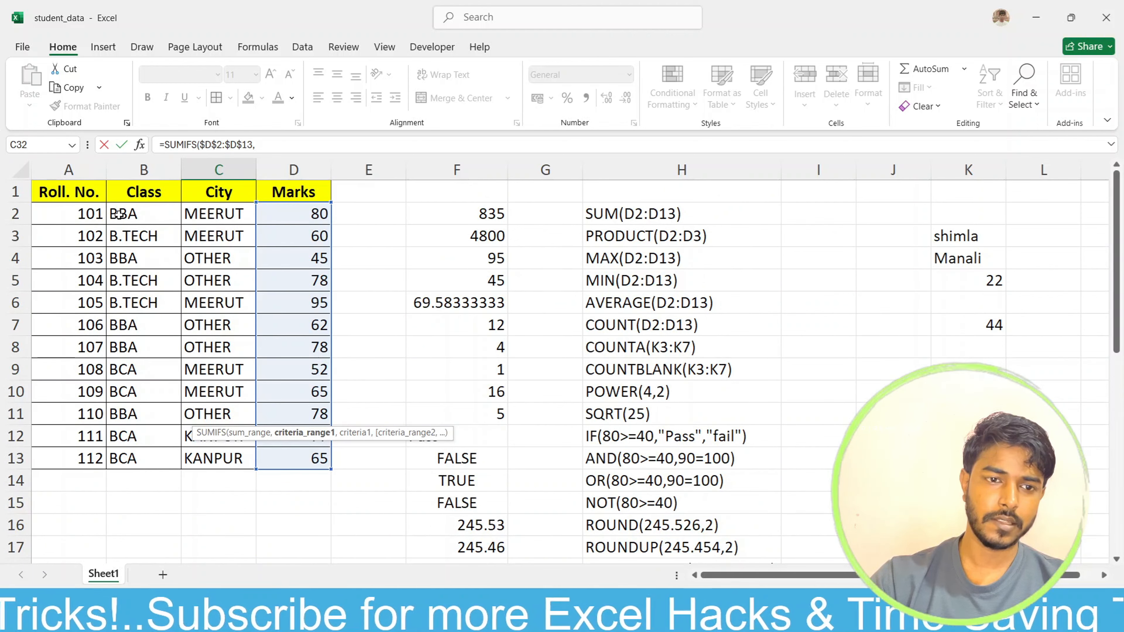
{"action": "left_click_drag", "start_coordinate": [121, 215], "coordinate": [143, 461]}
{"action": "scroll", "coordinate": [411, 509], "scroll_direction": "down", "scroll_amount": 7}
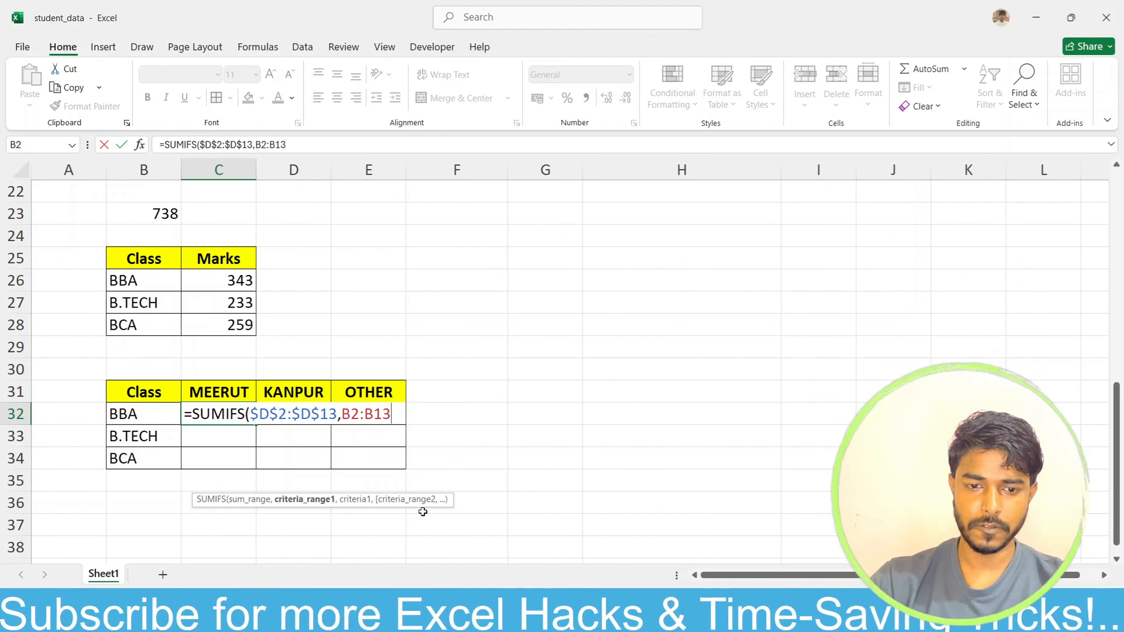
{"action": "key", "text": "F4"}
{"action": "type", "text": ","}
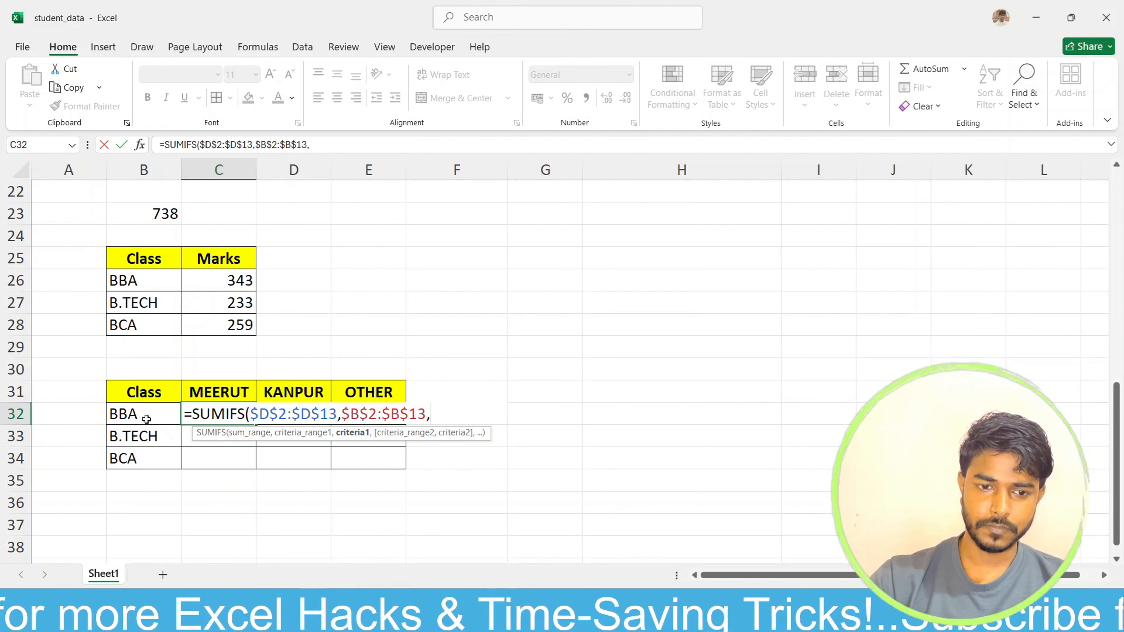
Step: Set the first criterion of the SUMIFS formula to the BBA cell with its column locked, $B32
{"action": "left_click", "coordinate": [160, 419]}
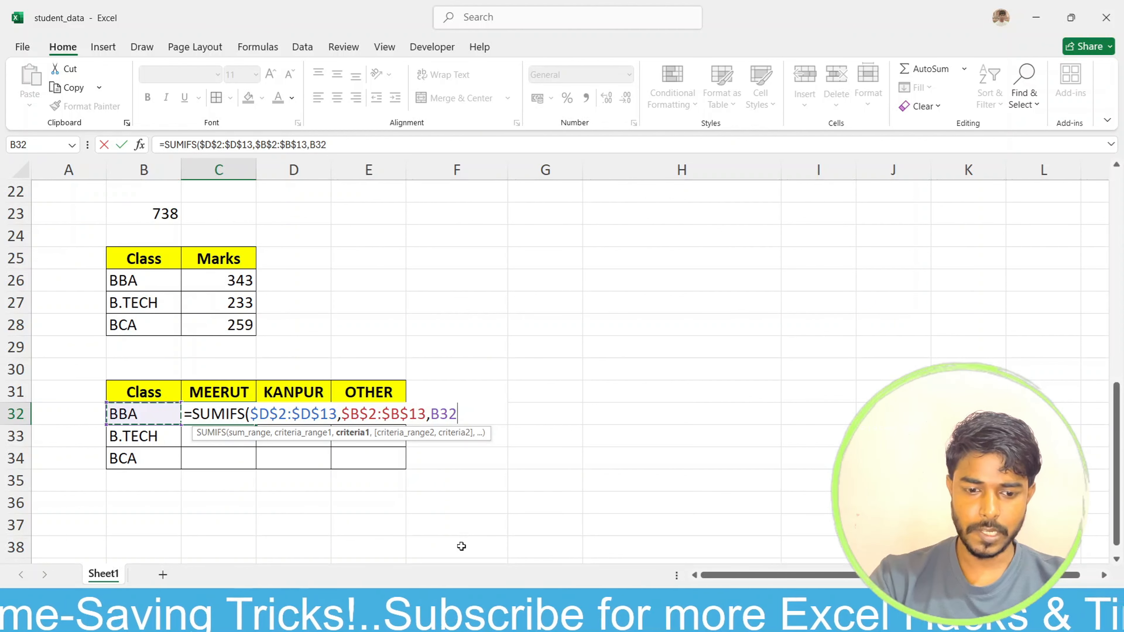
{"action": "key", "text": "F4"}
{"action": "key", "text": "F4"}
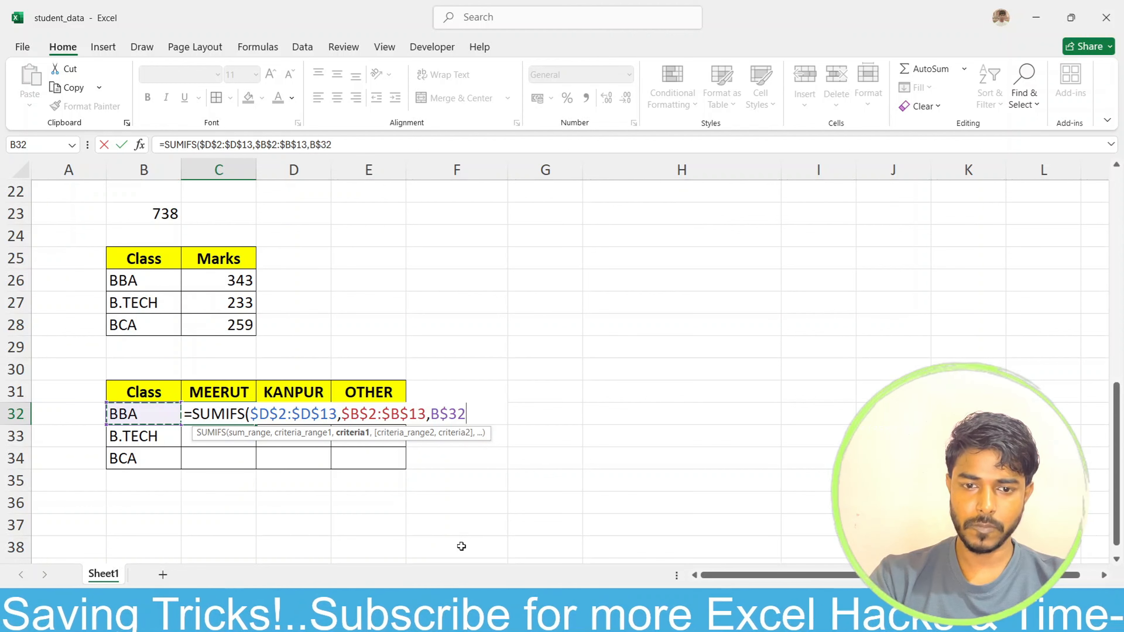
{"action": "key", "text": "F4"}
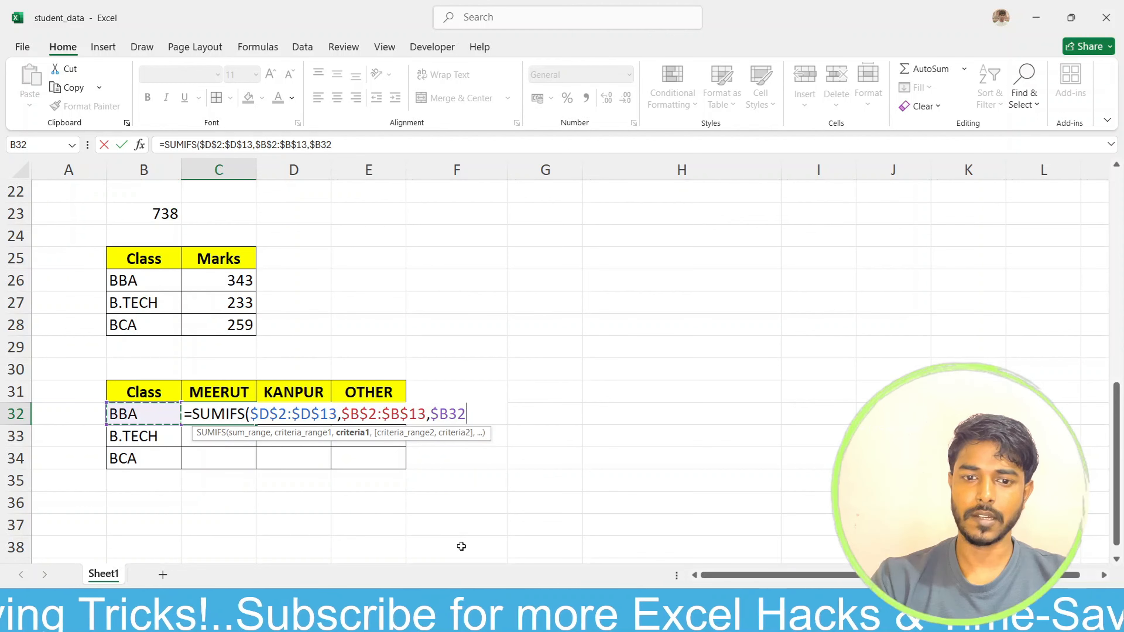
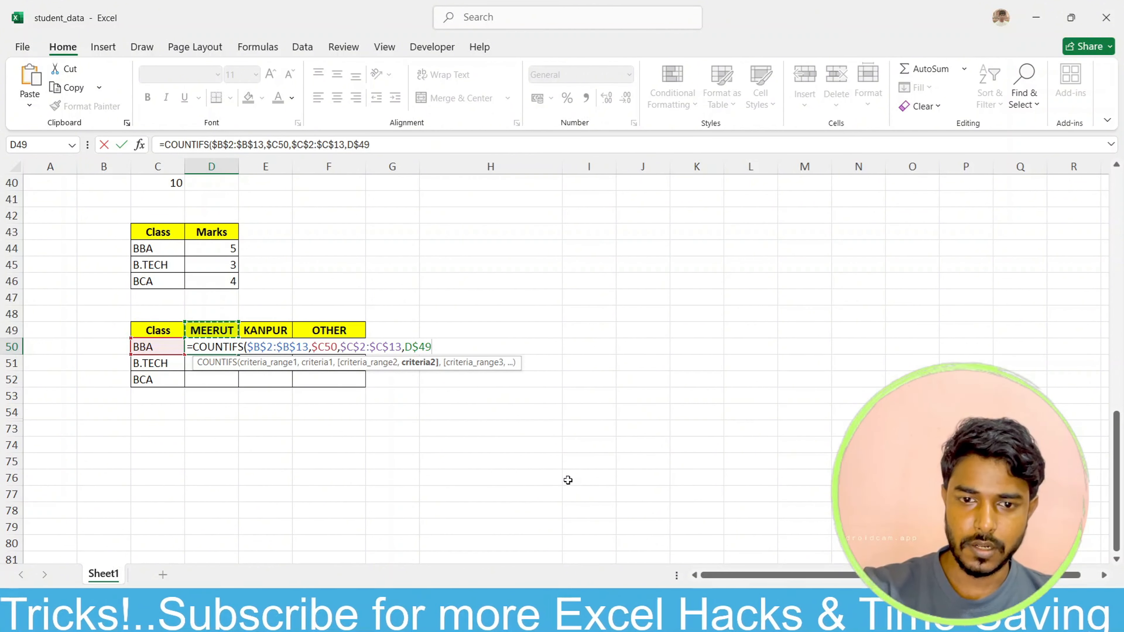
Step: Complete the COUNTIFS formula in D50 and fill it across the class-by-city table to F52
{"action": "type", "text": ")"}
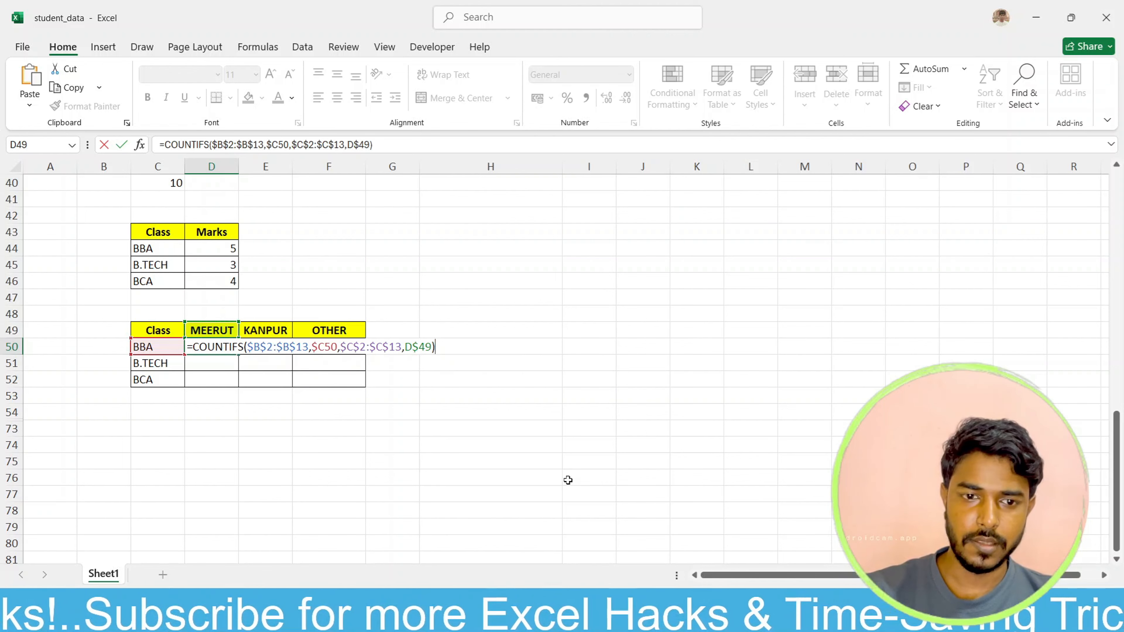
{"action": "key", "text": "Return"}
{"action": "left_click", "coordinate": [220, 344]}
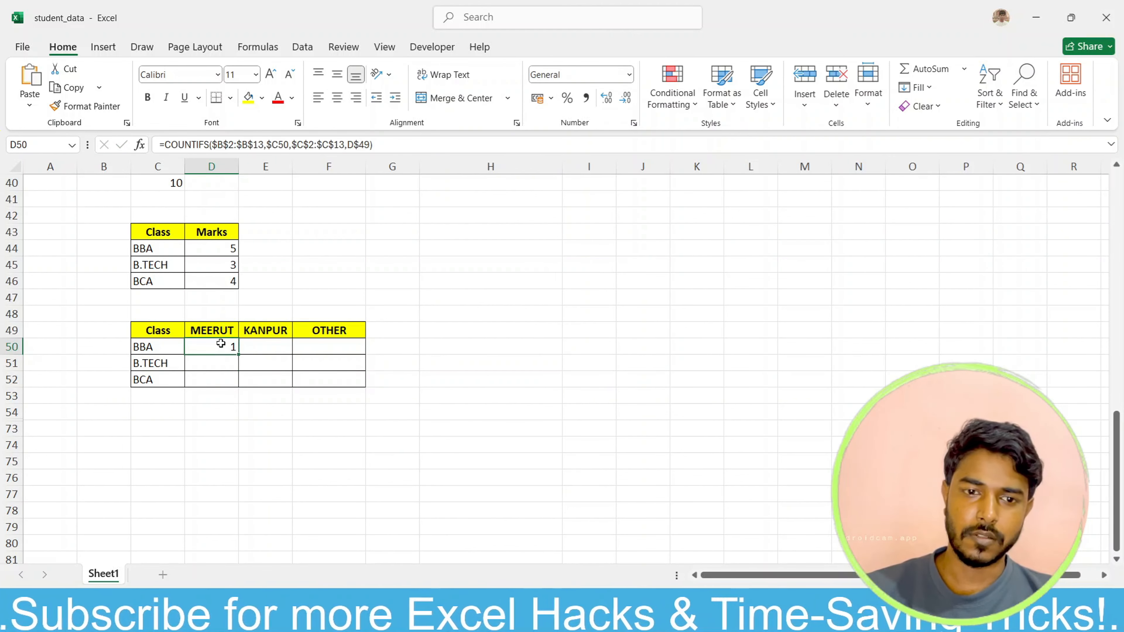
{"action": "left_click_drag", "start_coordinate": [239, 354], "coordinate": [370, 379]}
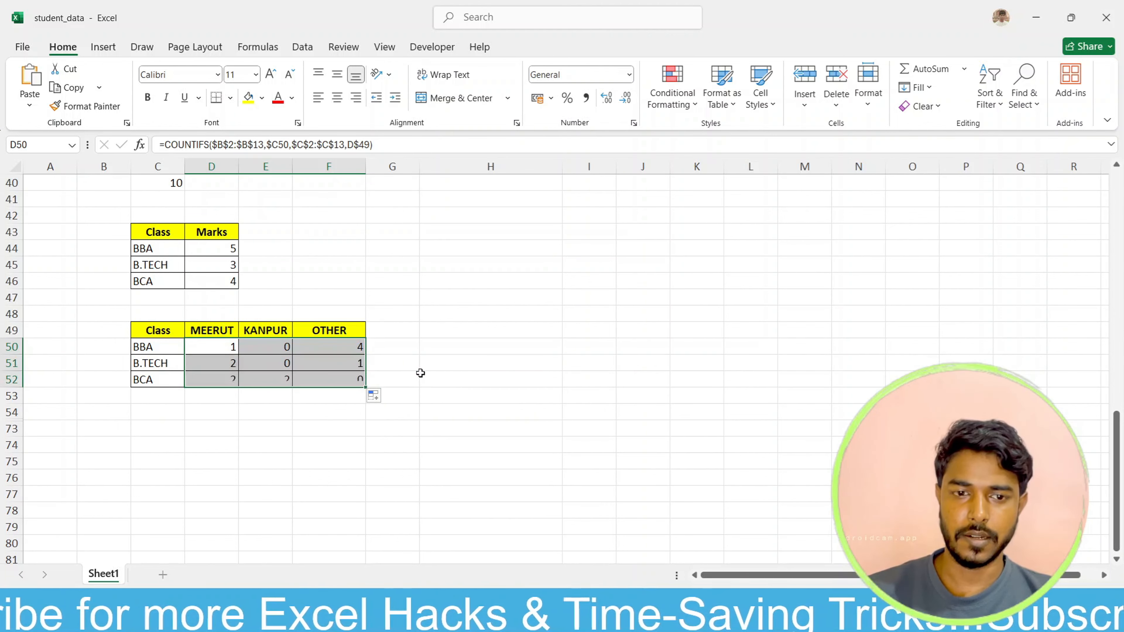
{"action": "left_click", "coordinate": [422, 376]}
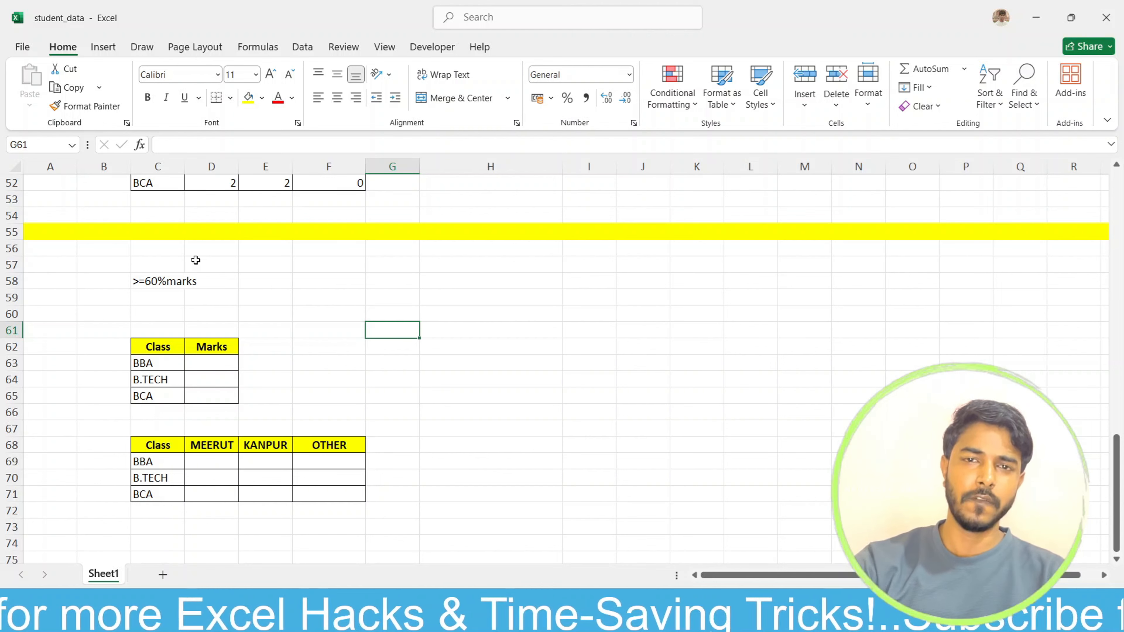
Step: Start an AVERAGEIF formula in C59, under the >=60%marks label, with the marks D2:D13 as its range
{"action": "left_click", "coordinate": [169, 298]}
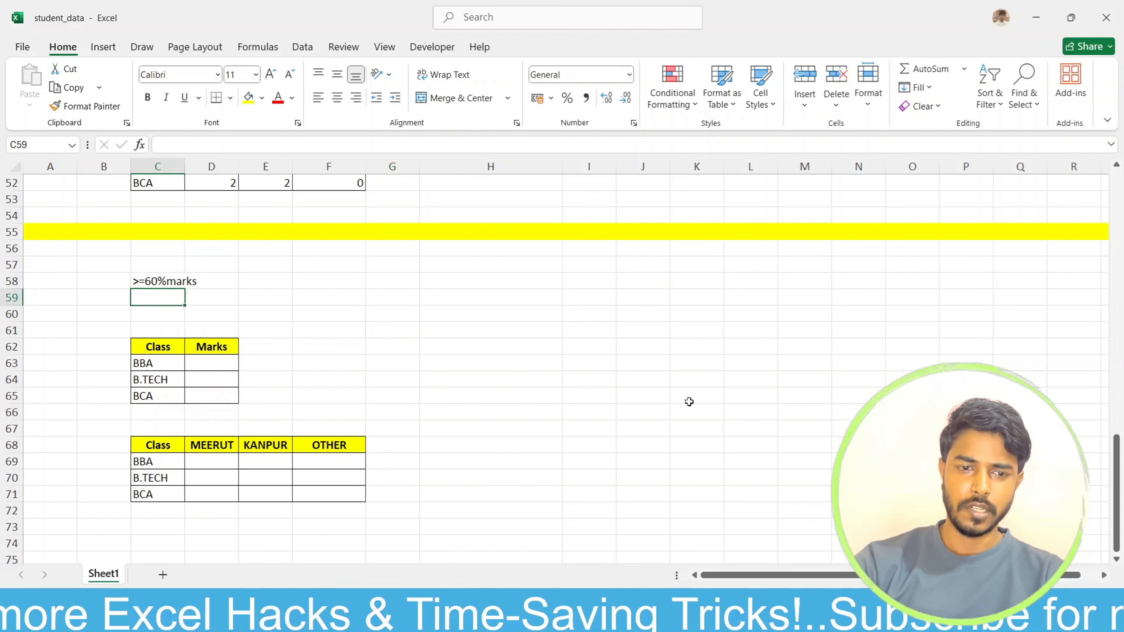
{"action": "type", "text": "+"}
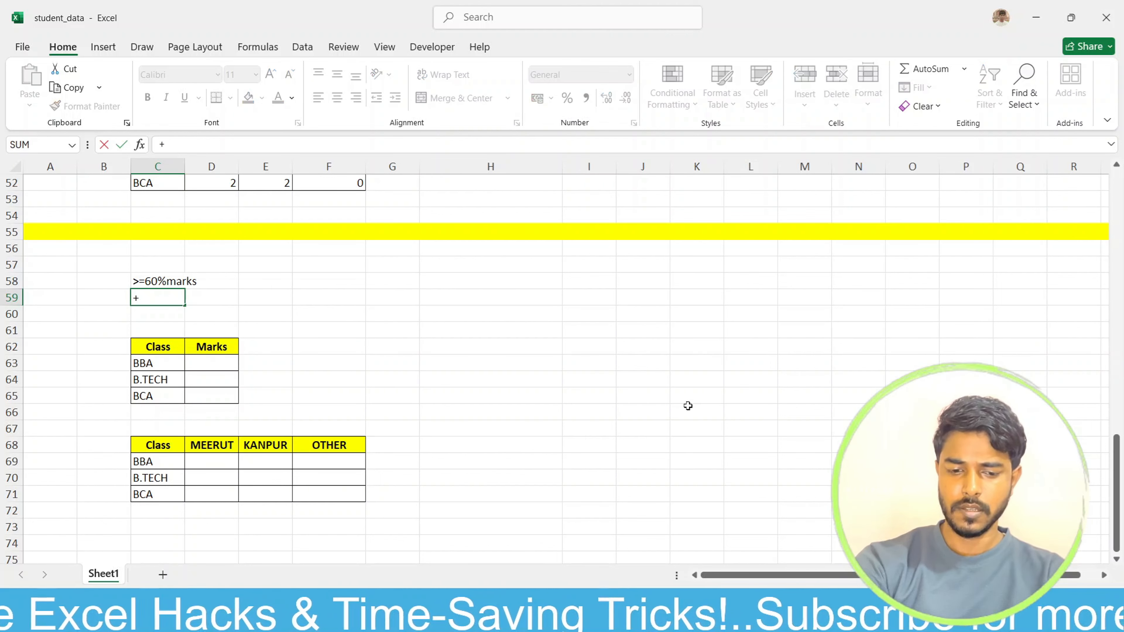
{"action": "type", "text": "aver"}
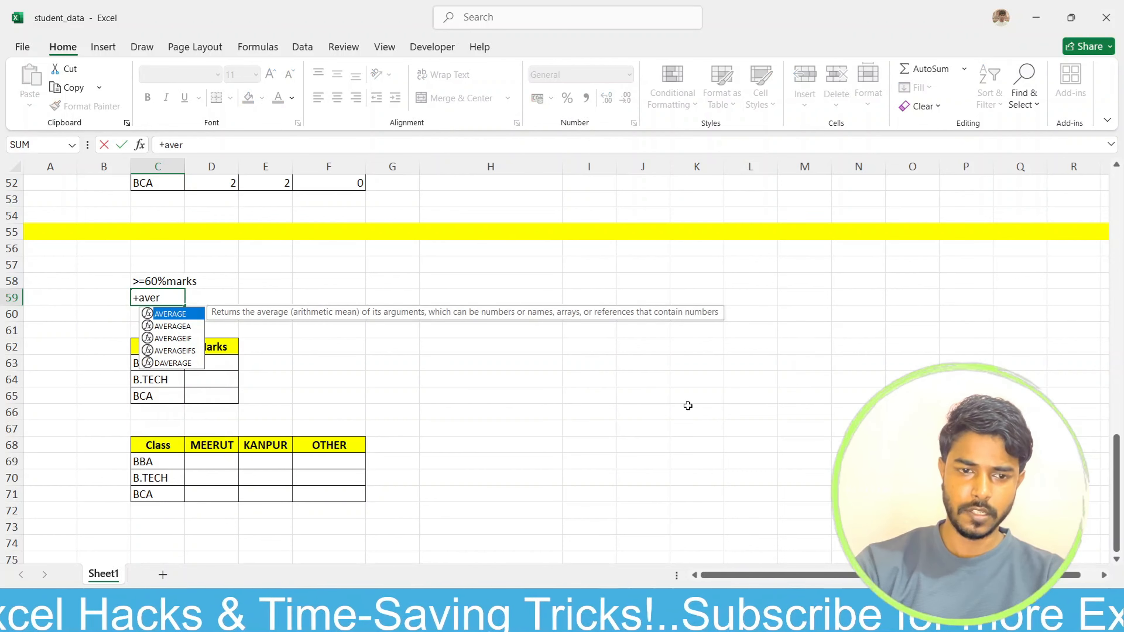
{"action": "key", "text": "Down"}
{"action": "key", "text": "Down"}
{"action": "key", "text": "Tab"}
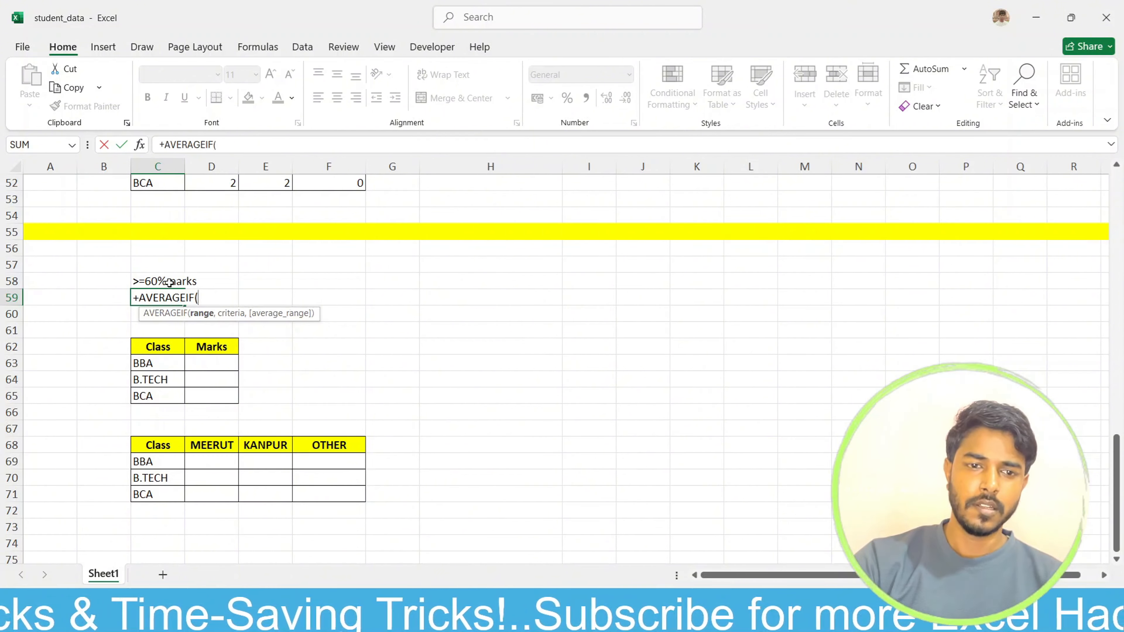
{"action": "scroll", "coordinate": [185, 282], "scroll_direction": "up", "scroll_amount": 8}
{"action": "scroll", "coordinate": [185, 282], "scroll_direction": "up", "scroll_amount": 9}
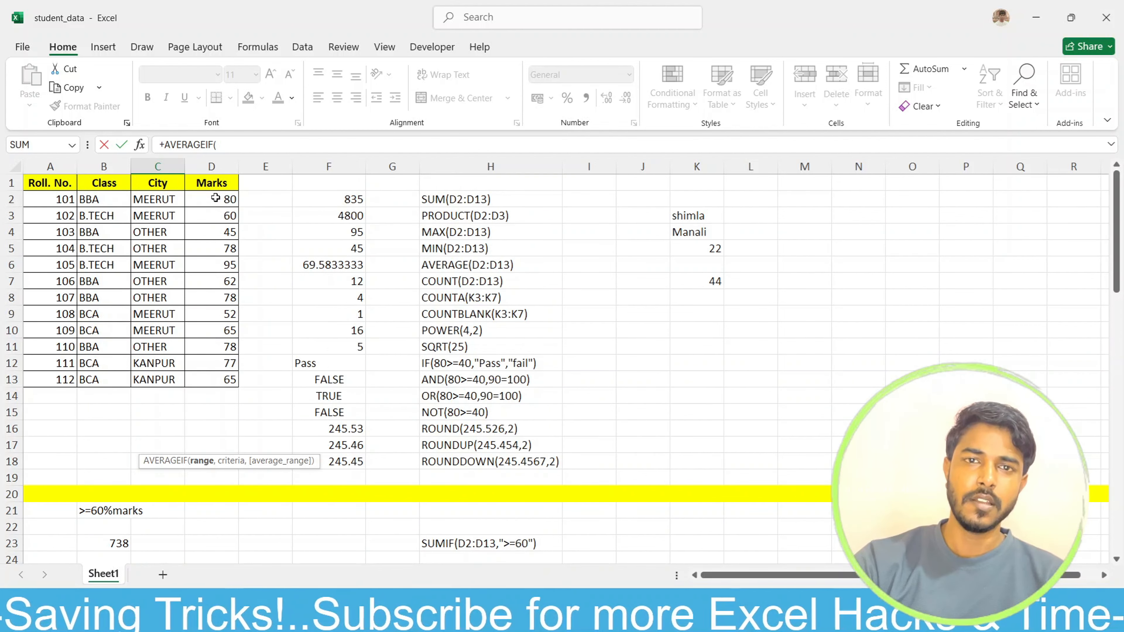
{"action": "left_click_drag", "start_coordinate": [215, 198], "coordinate": [233, 374]}
{"action": "scroll", "coordinate": [340, 372], "scroll_direction": "down", "scroll_amount": 14}
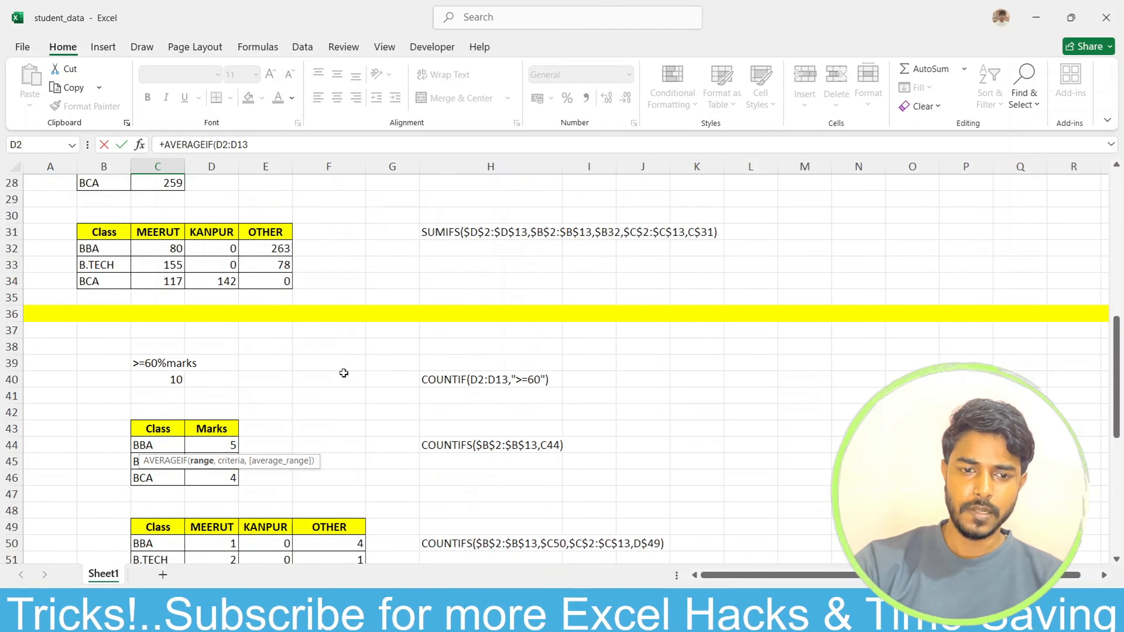
{"action": "scroll", "coordinate": [347, 377], "scroll_direction": "down", "scroll_amount": 2}
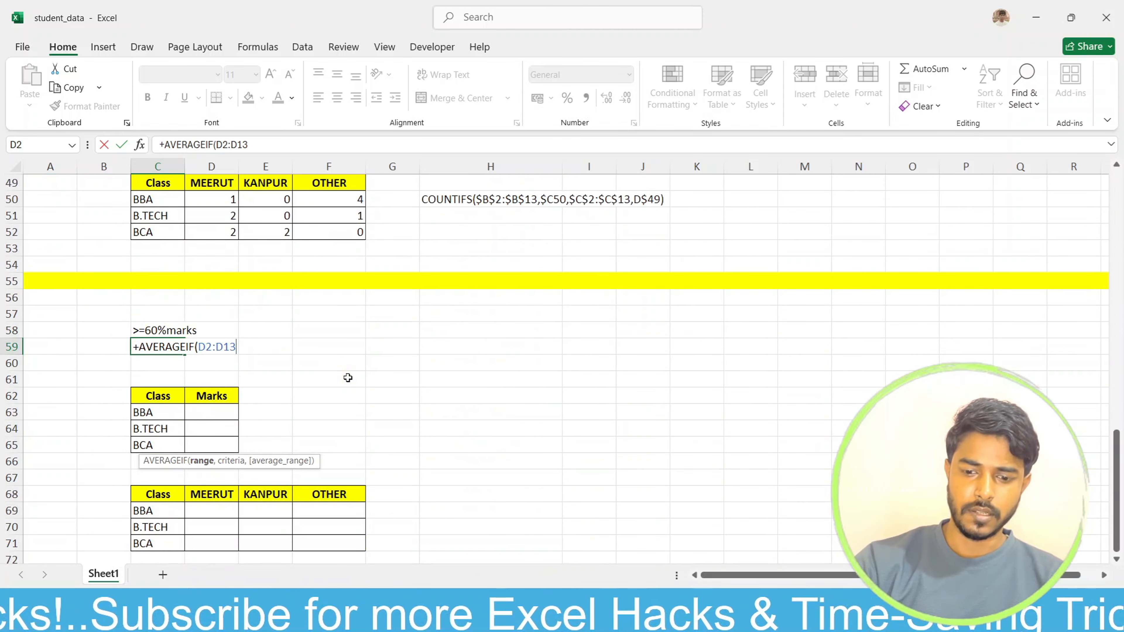
Step: Add the criterion ">=60" to the AVERAGEIF formula and complete it
{"action": "type", "text": ","}
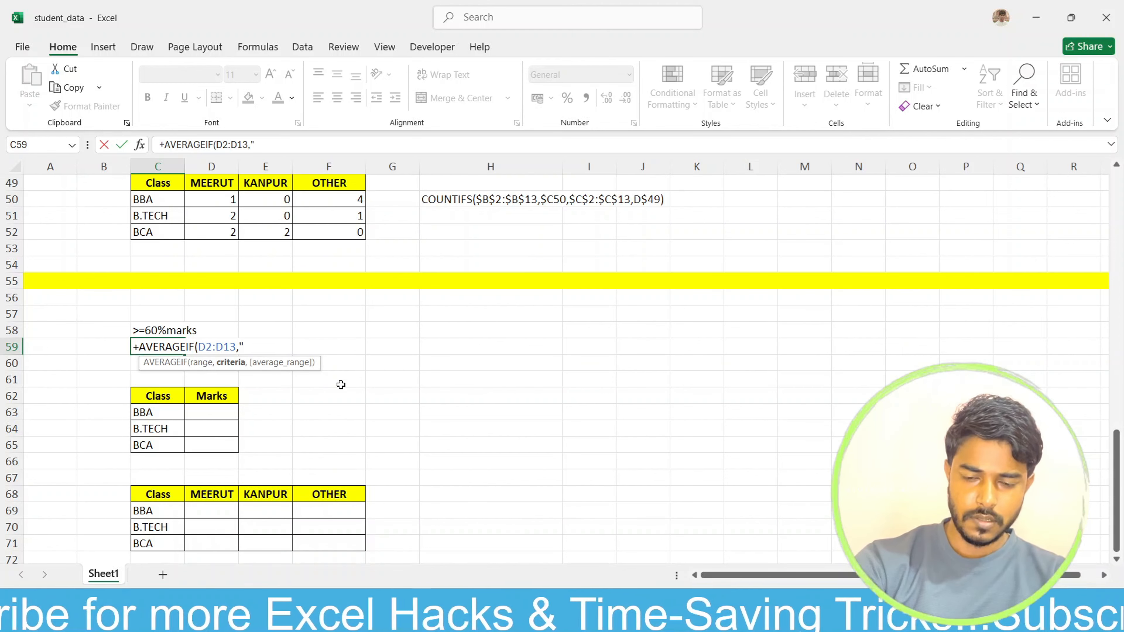
{"action": "type", "text": "\">"}
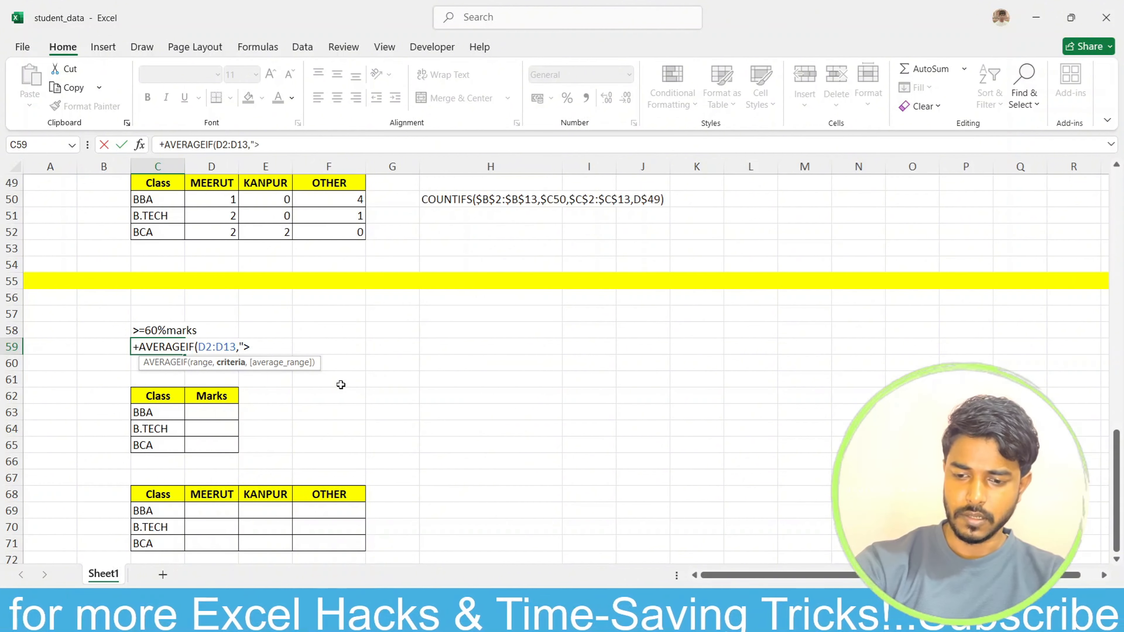
{"action": "type", "text": "=60"}
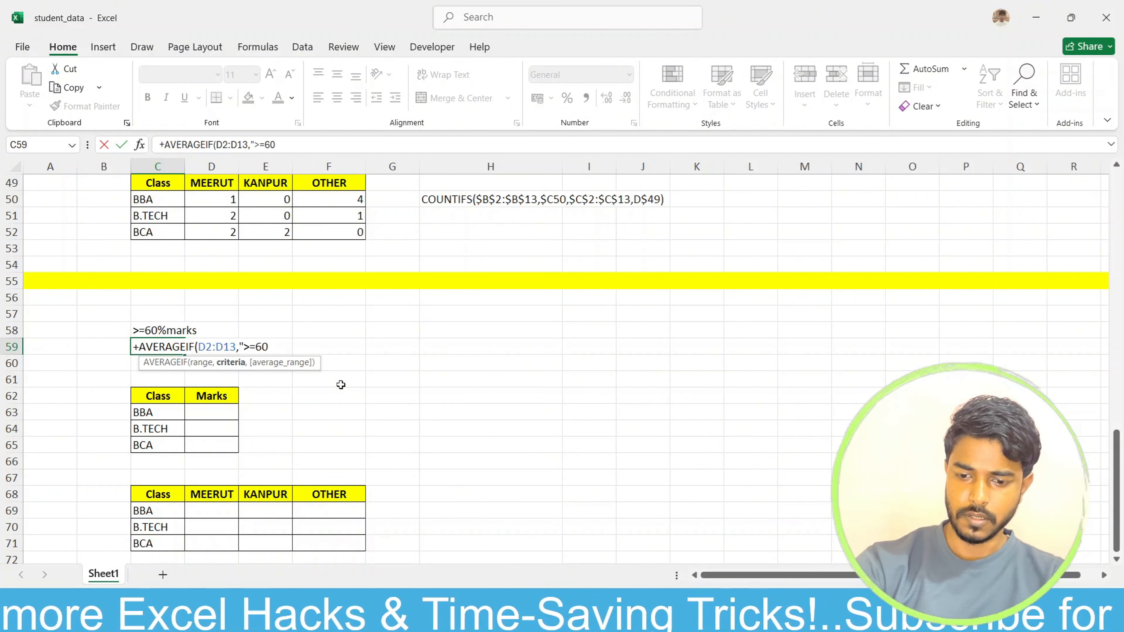
{"action": "type", "text": "\")"}
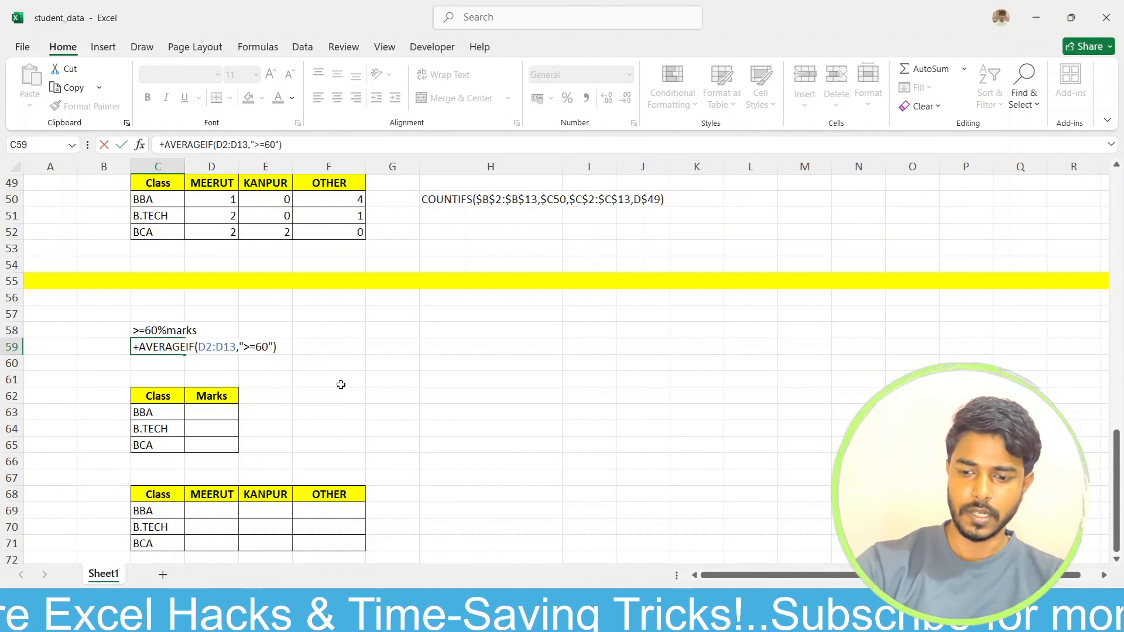
{"action": "key", "text": "Return"}
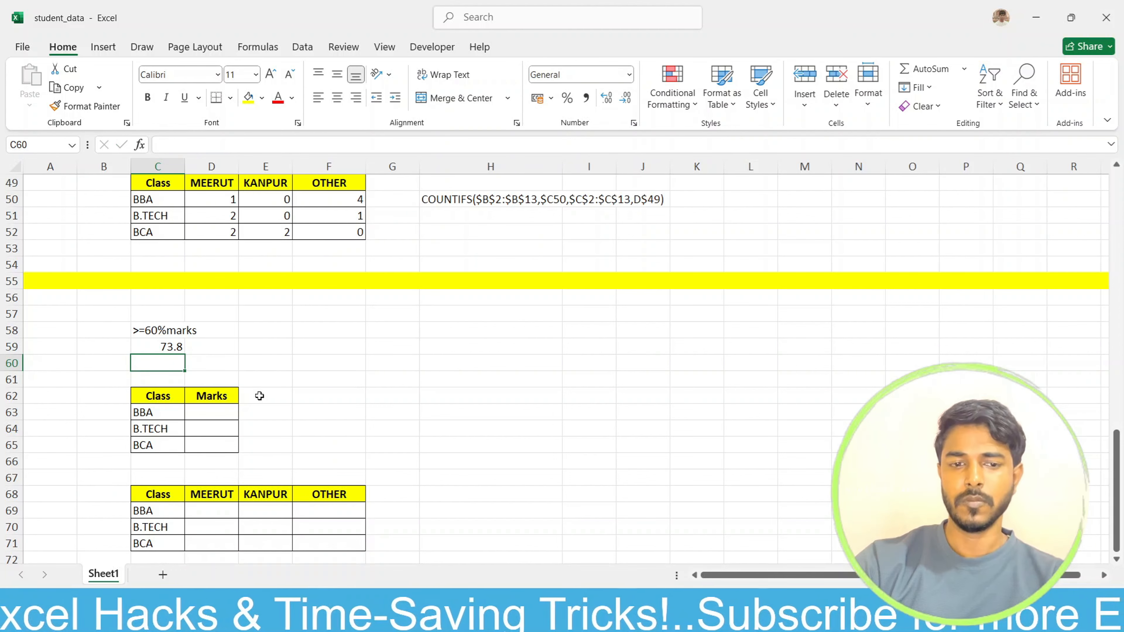
{"action": "left_click", "coordinate": [172, 348]}
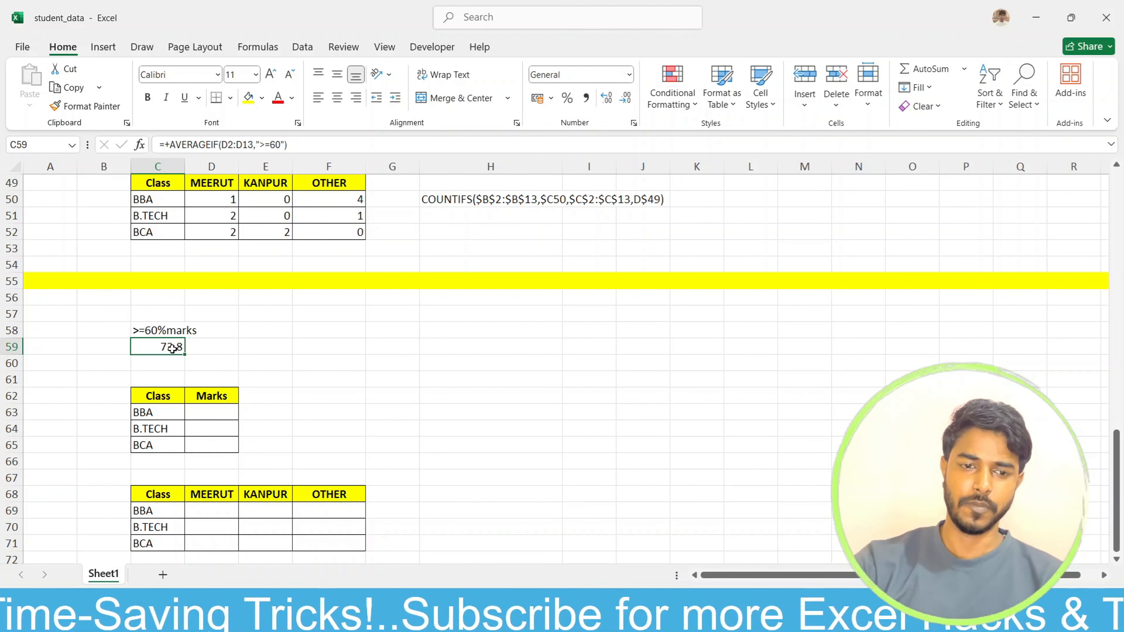
Step: Start an AVERAGEIFS formula in D63 with the absolute marks range $D$2:$D$13 as its average range
{"action": "scroll", "coordinate": [177, 350], "scroll_direction": "down", "scroll_amount": 1}
{"action": "left_click", "coordinate": [212, 362]}
{"action": "type", "text": "=aver"}
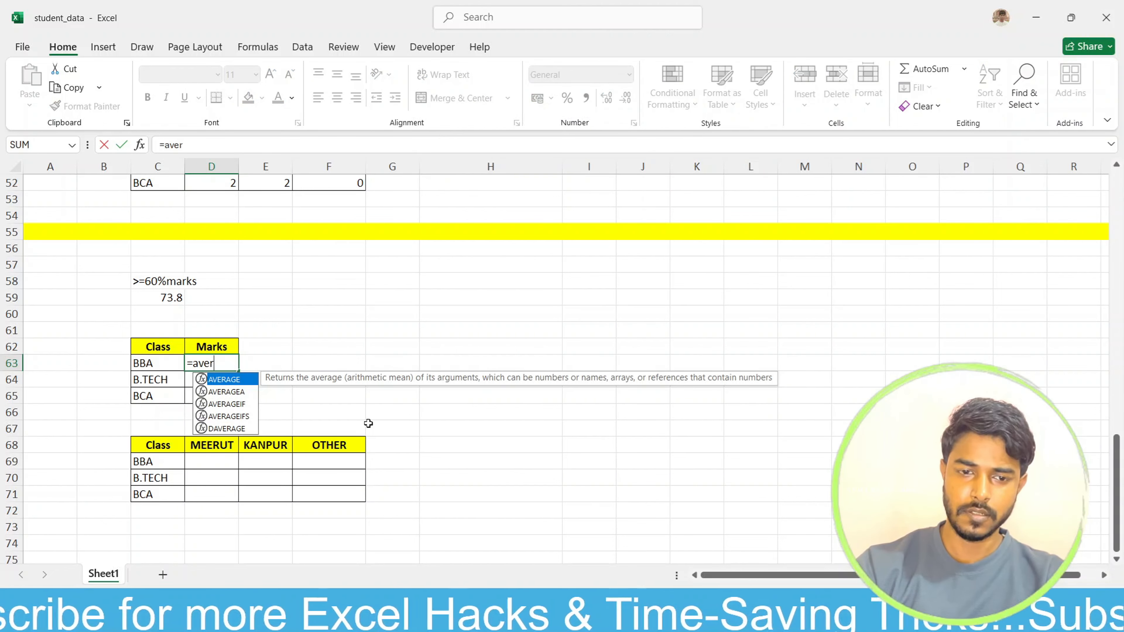
{"action": "key", "text": "Down"}
{"action": "key", "text": "Down"}
{"action": "key", "text": "Down"}
{"action": "key", "text": "Tab"}
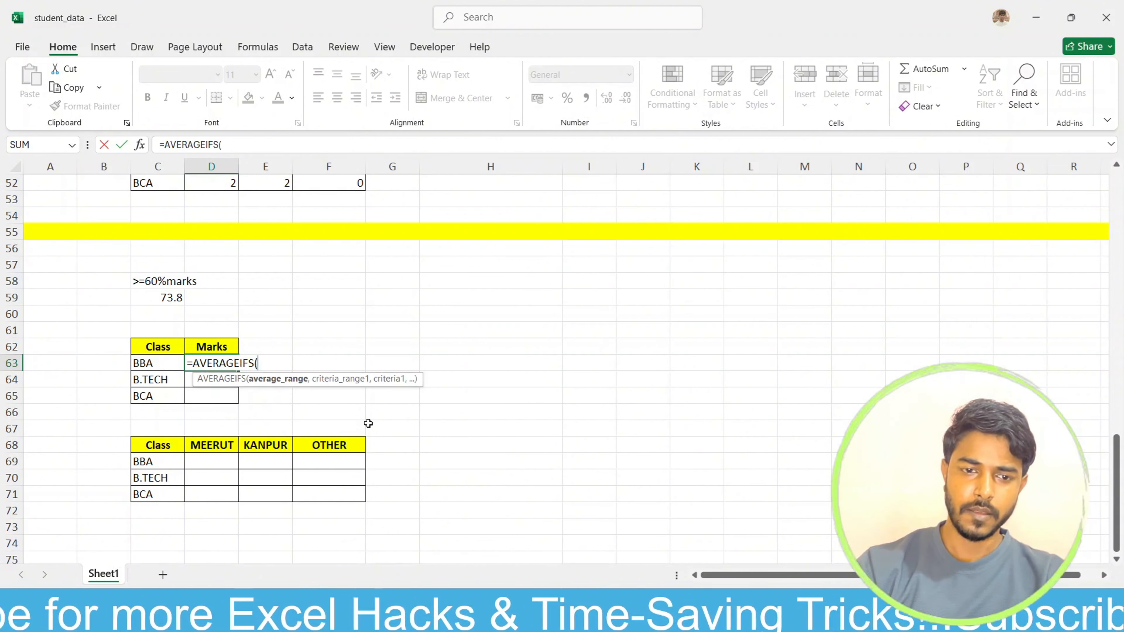
{"action": "scroll", "coordinate": [304, 361], "scroll_direction": "up", "scroll_amount": 17}
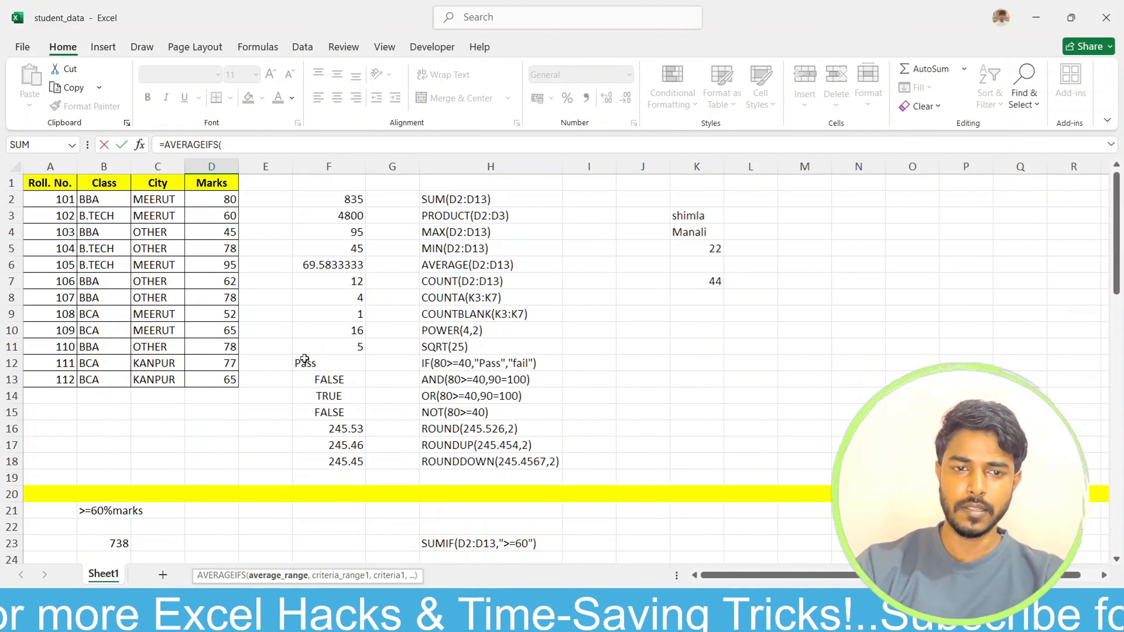
{"action": "left_click_drag", "start_coordinate": [219, 200], "coordinate": [216, 379]}
{"action": "scroll", "coordinate": [477, 509], "scroll_direction": "down", "scroll_amount": 11}
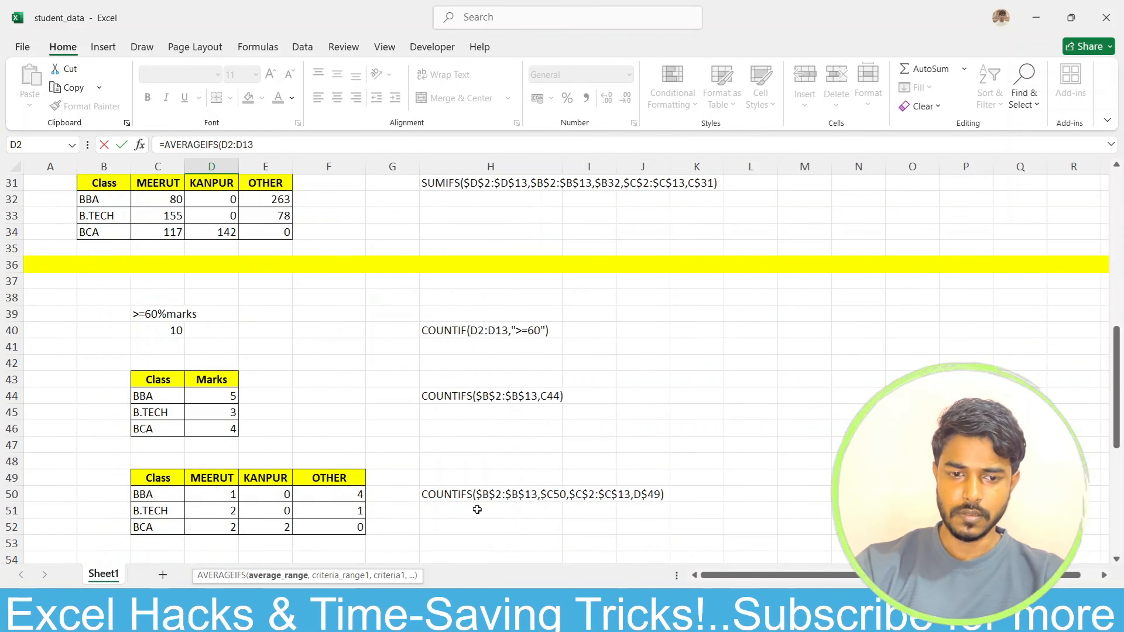
{"action": "scroll", "coordinate": [477, 510], "scroll_direction": "down", "scroll_amount": 4}
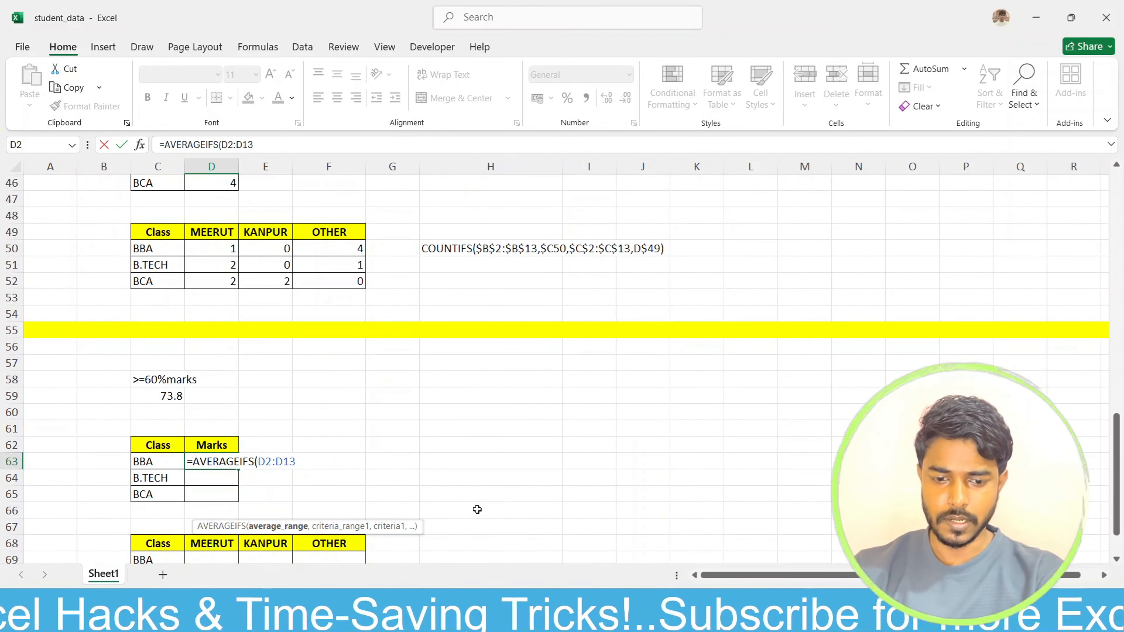
{"action": "key", "text": "F4"}
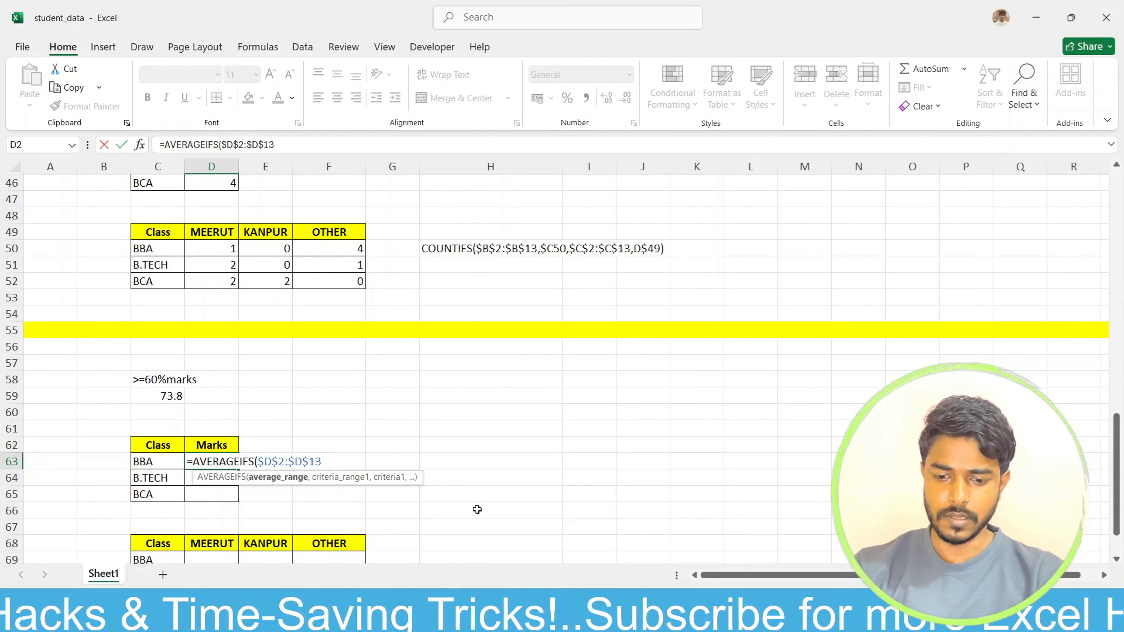
Step: Add the absolute class range $B$2:$B$13 as the first criteria range of the AVERAGEIFS formula
{"action": "type", "text": ","}
{"action": "scroll", "coordinate": [347, 447], "scroll_direction": "up", "scroll_amount": 1}
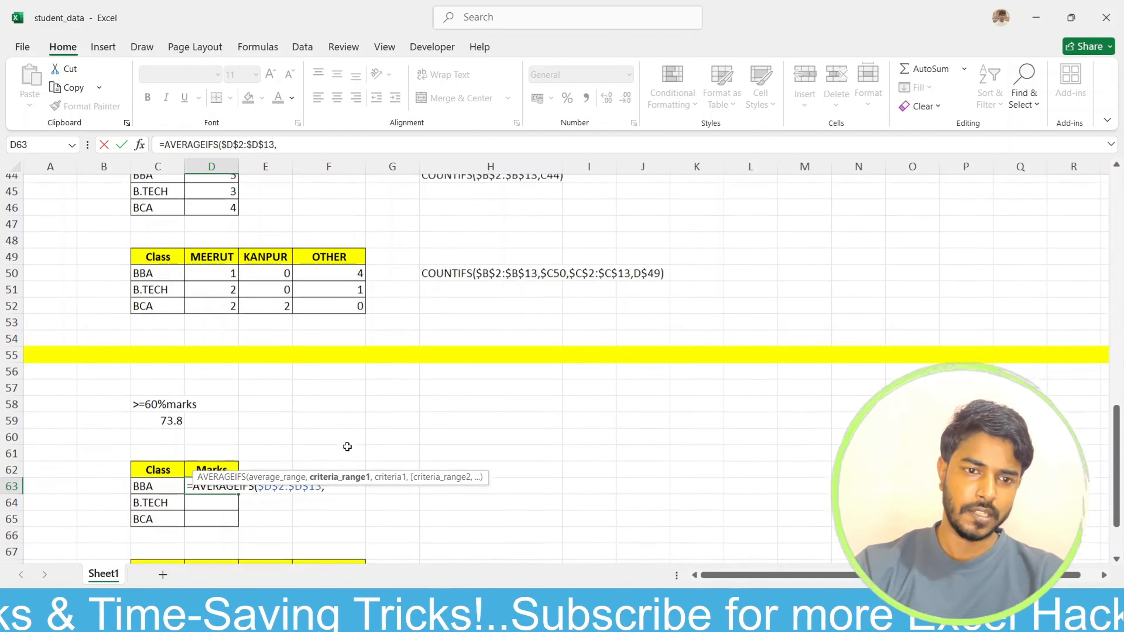
{"action": "scroll", "coordinate": [347, 446], "scroll_direction": "up", "scroll_amount": 14}
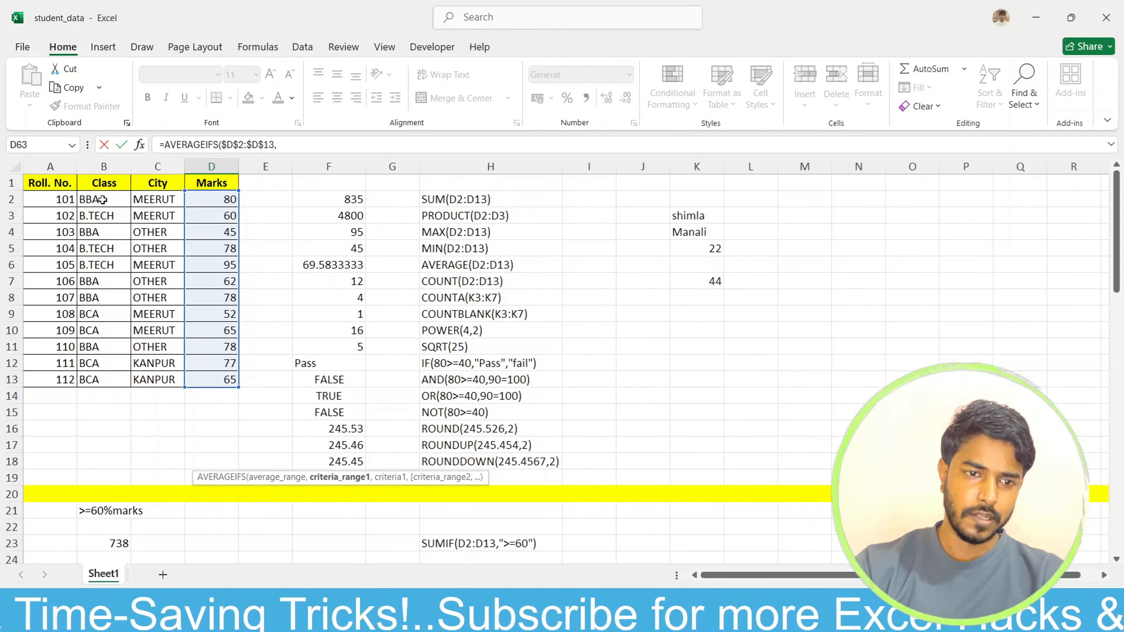
{"action": "left_click_drag", "start_coordinate": [102, 200], "coordinate": [107, 374]}
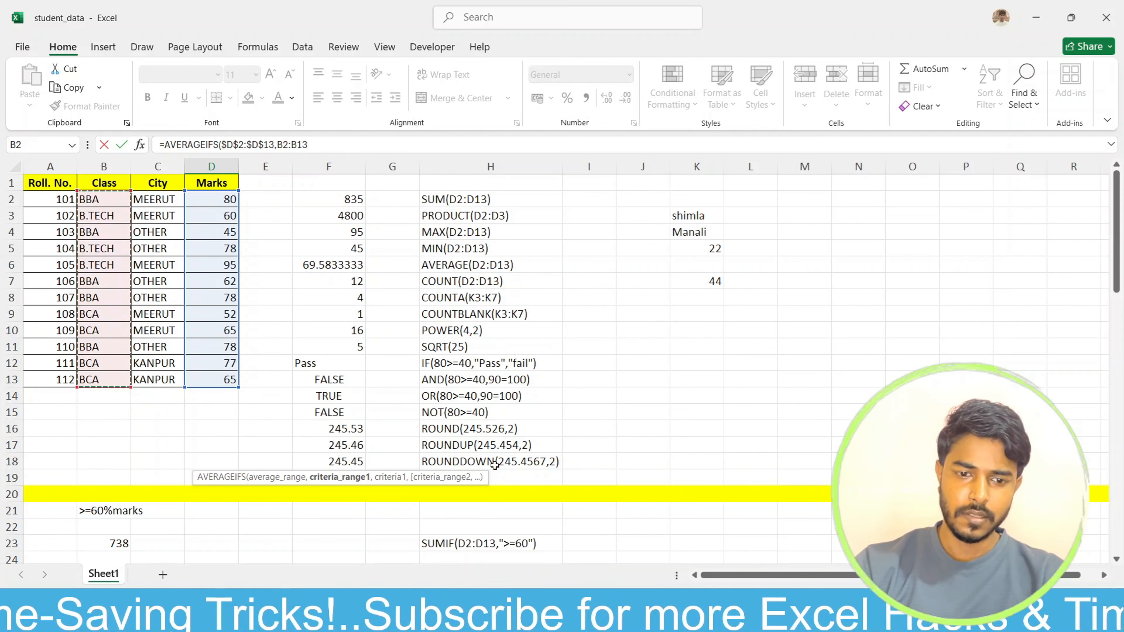
{"action": "scroll", "coordinate": [495, 464], "scroll_direction": "down", "scroll_amount": 18}
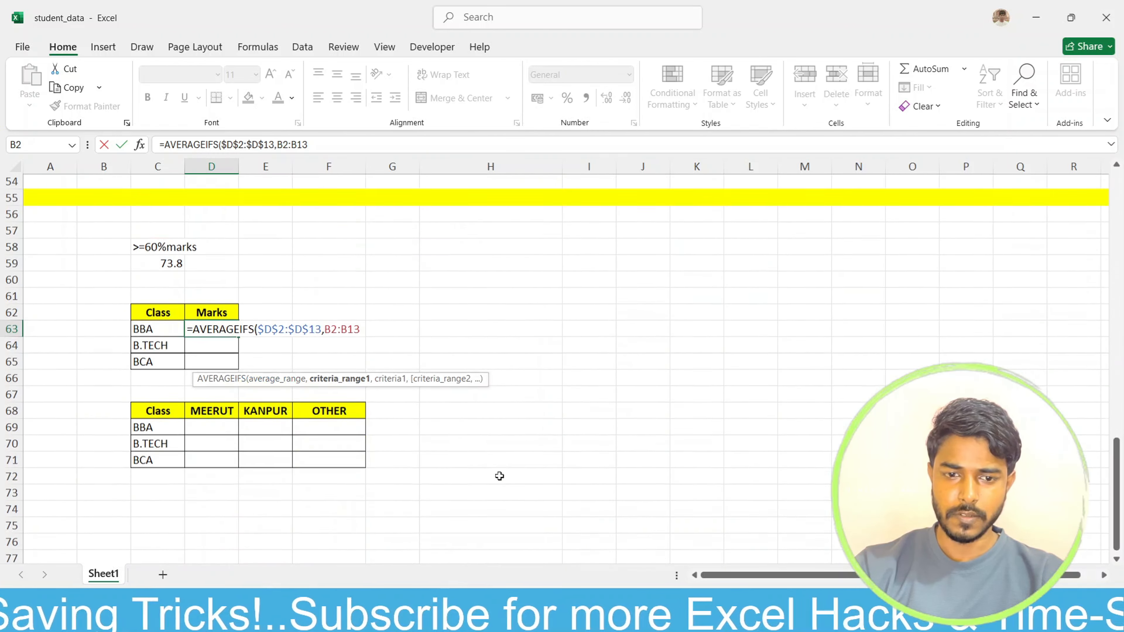
{"action": "scroll", "coordinate": [499, 476], "scroll_direction": "down", "scroll_amount": 1}
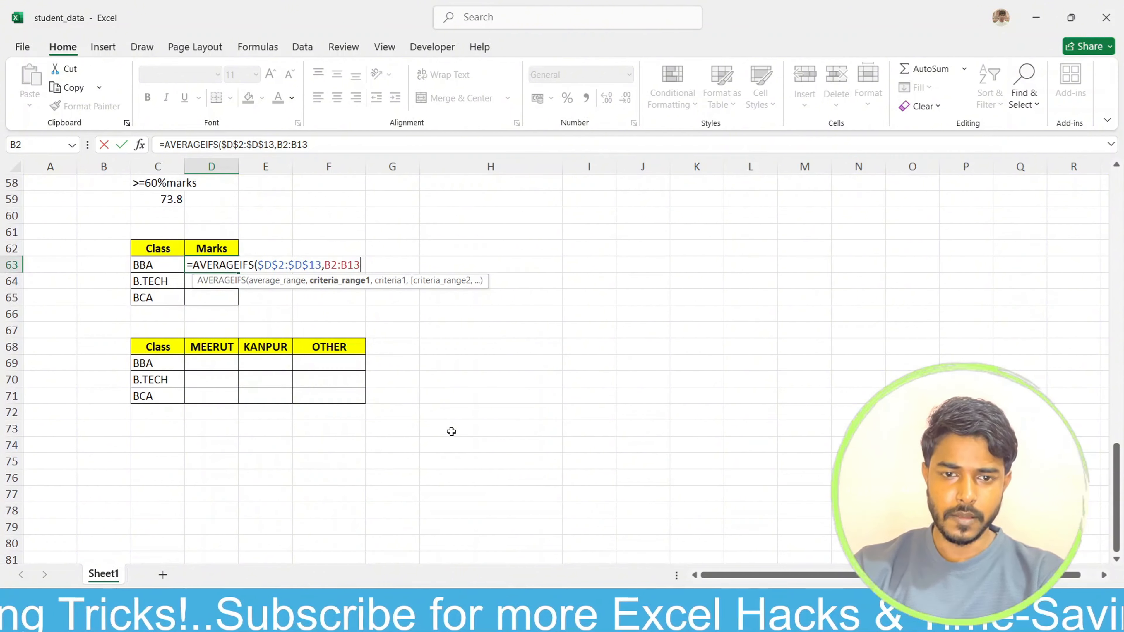
{"action": "key", "text": "F4"}
Step: Set the AVERAGEIFS criterion to the BBA cell C63 and complete the formula
{"action": "type", "text": ","}
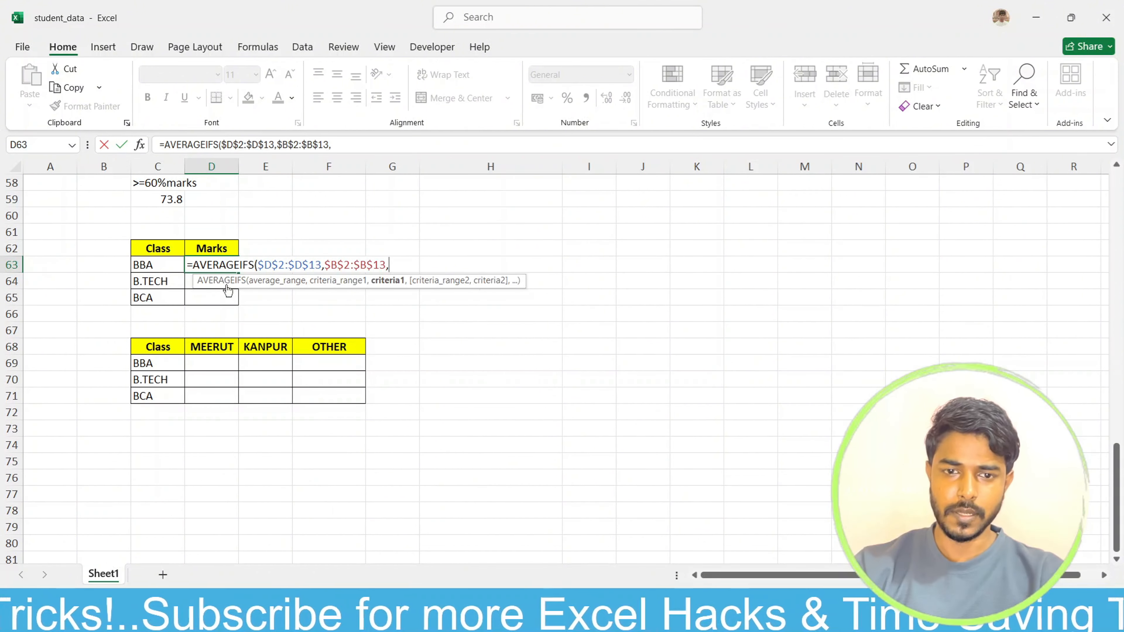
{"action": "left_click", "coordinate": [160, 269]}
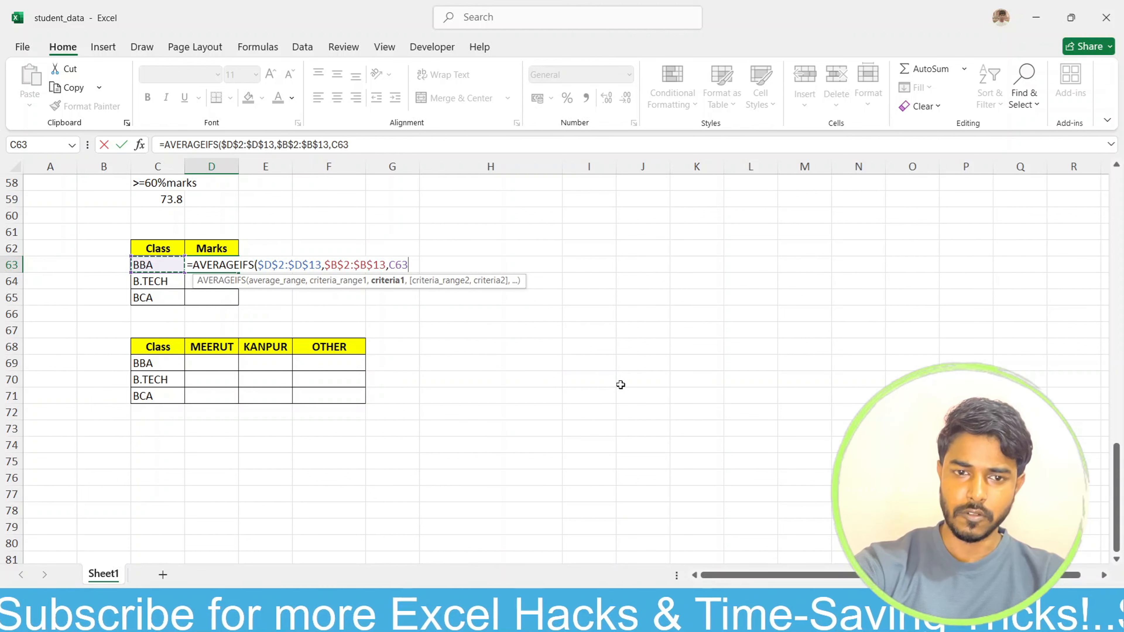
{"action": "type", "text": ")"}
{"action": "key", "text": "Return"}
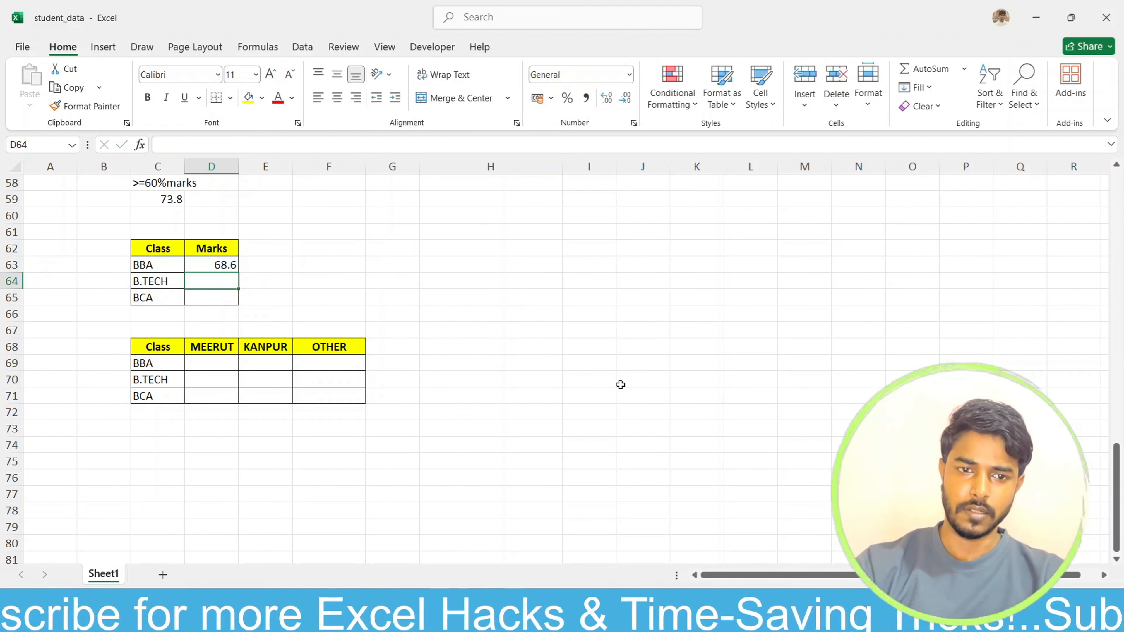
Step: Fill the AVERAGEIFS formula from D63 down to the B.TECH and BCA rows, ending at D65
{"action": "left_click", "coordinate": [200, 263]}
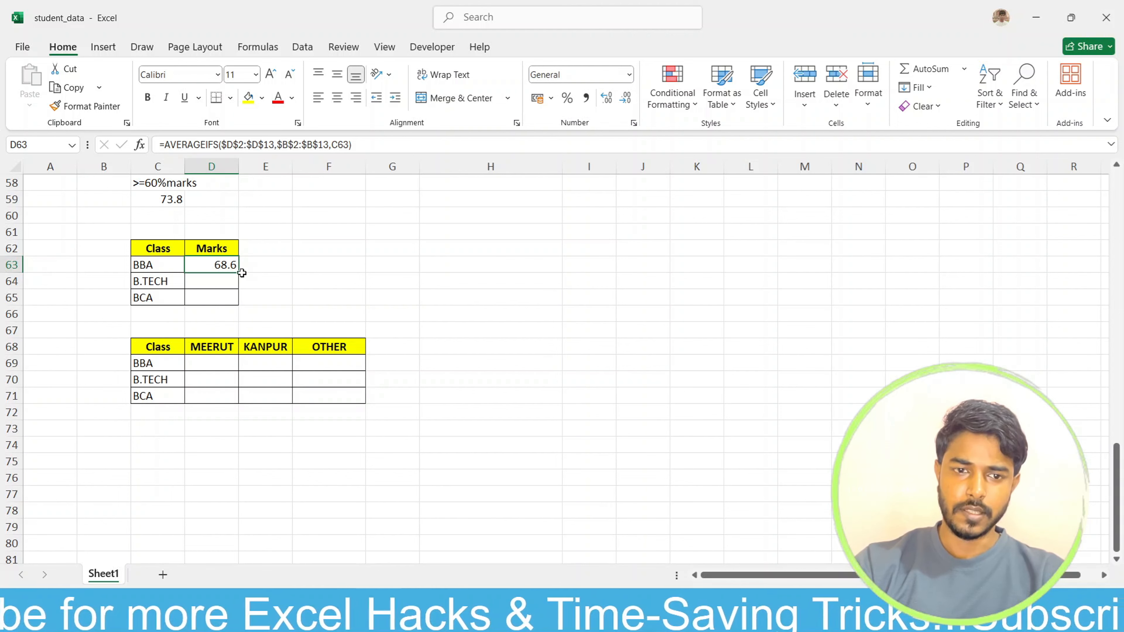
{"action": "left_click", "coordinate": [242, 275]}
{"action": "left_click", "coordinate": [231, 267]}
{"action": "left_click_drag", "start_coordinate": [239, 272], "coordinate": [239, 306]}
{"action": "left_click", "coordinate": [311, 284]}
Step: Format the B.TECH average in D64 to show two decimal places
{"action": "left_click", "coordinate": [211, 277]}
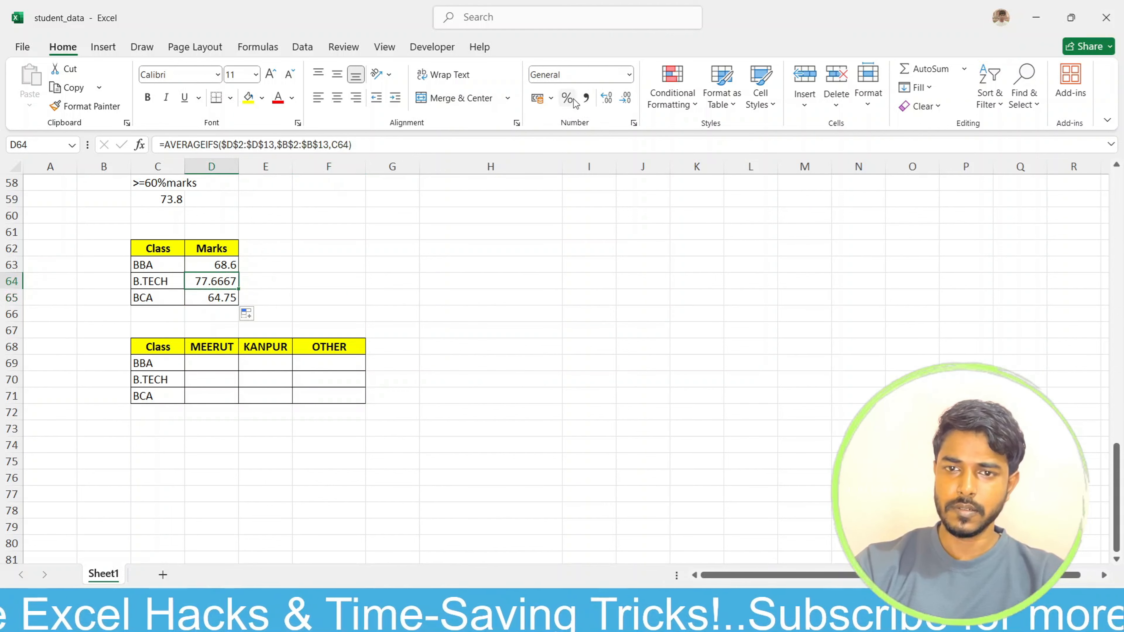
{"action": "left_click", "coordinate": [606, 98]}
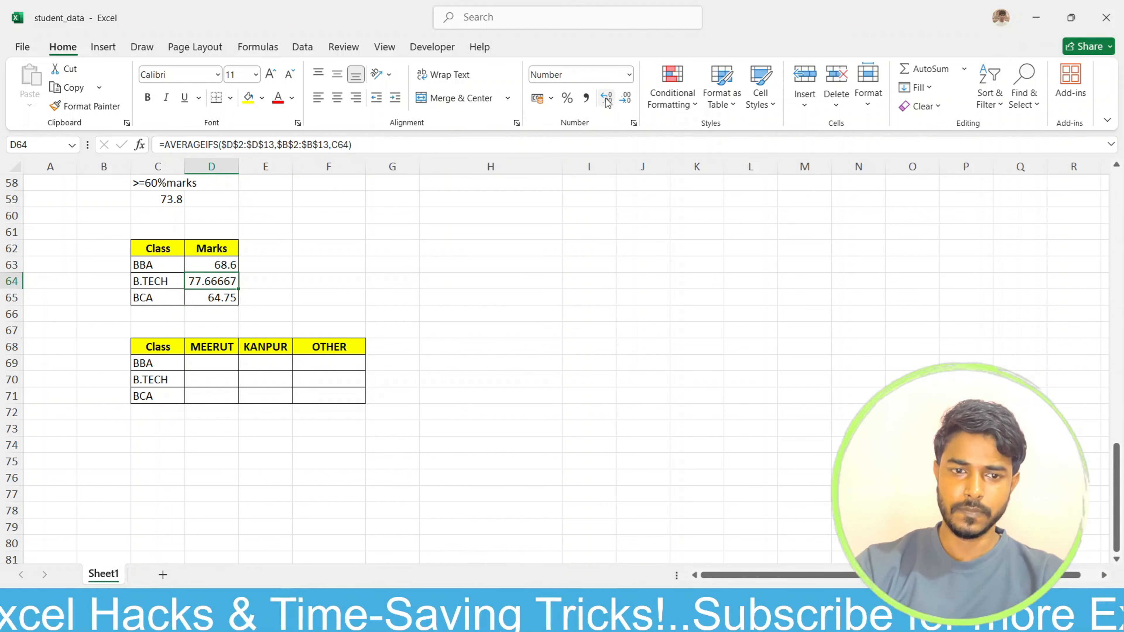
{"action": "left_click", "coordinate": [622, 99]}
{"action": "left_click", "coordinate": [621, 99]}
{"action": "left_click", "coordinate": [621, 98]}
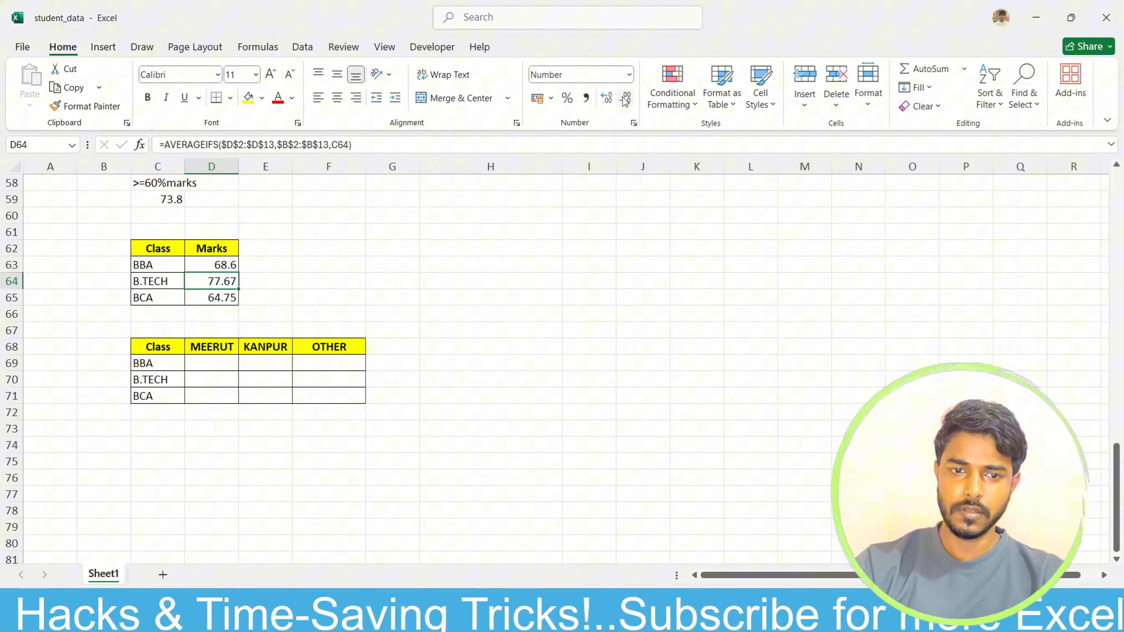
Step: Review the AVERAGEIFS formulas and averages for BBA, B.TECH and BCA in the Class and Marks table
{"action": "left_click", "coordinate": [351, 257]}
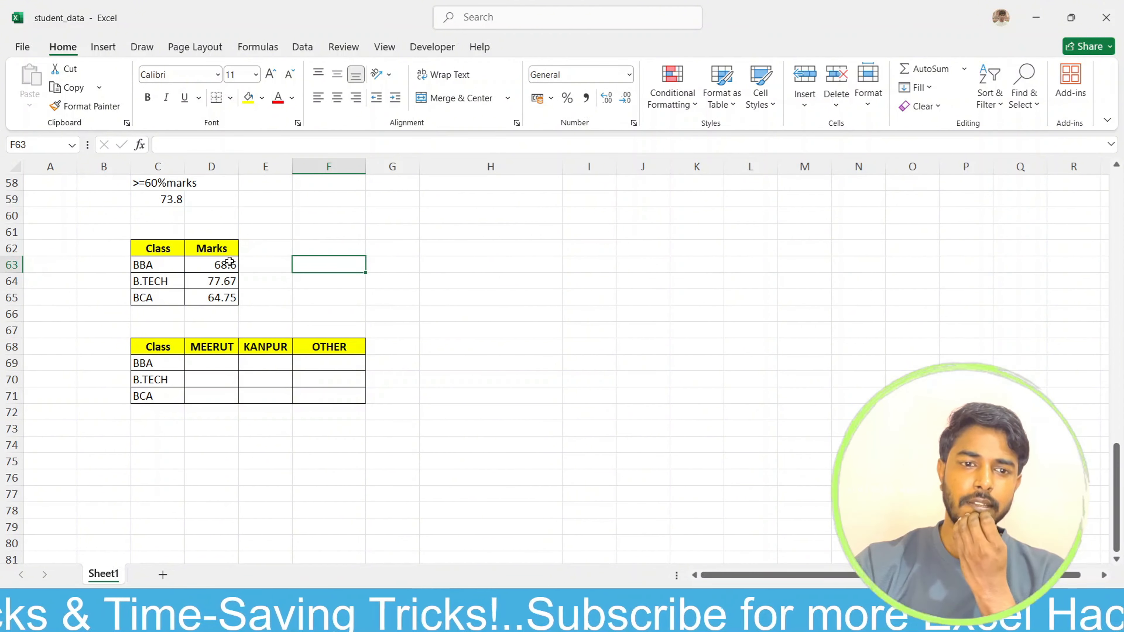
{"action": "scroll", "coordinate": [376, 287], "scroll_direction": "up", "scroll_amount": 3}
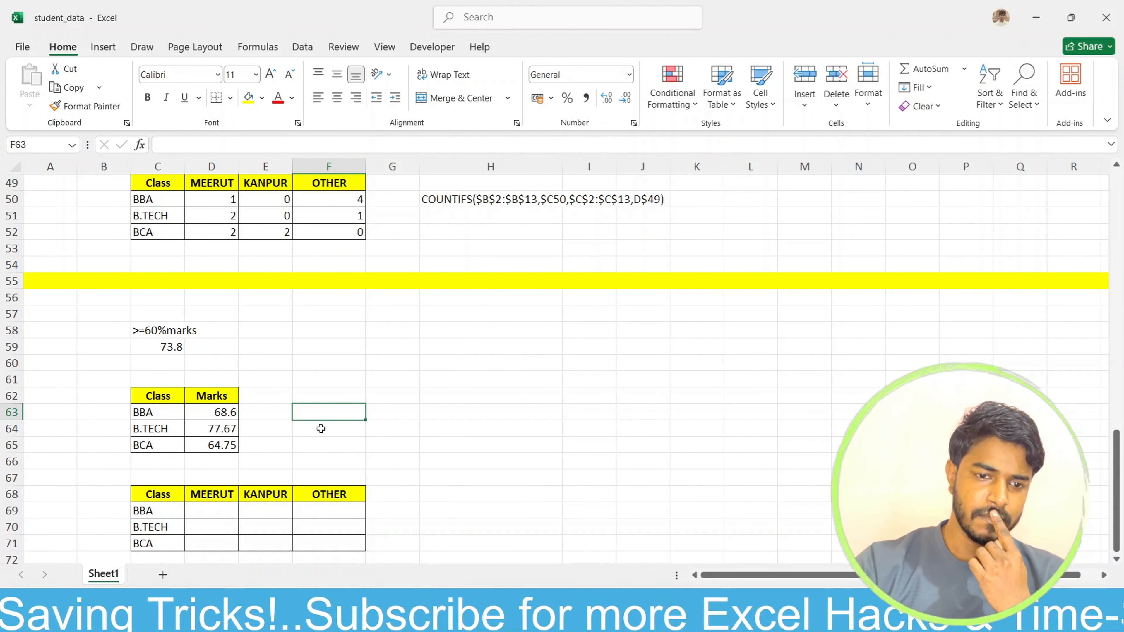
{"action": "left_click", "coordinate": [218, 428]}
{"action": "left_click", "coordinate": [362, 414]}
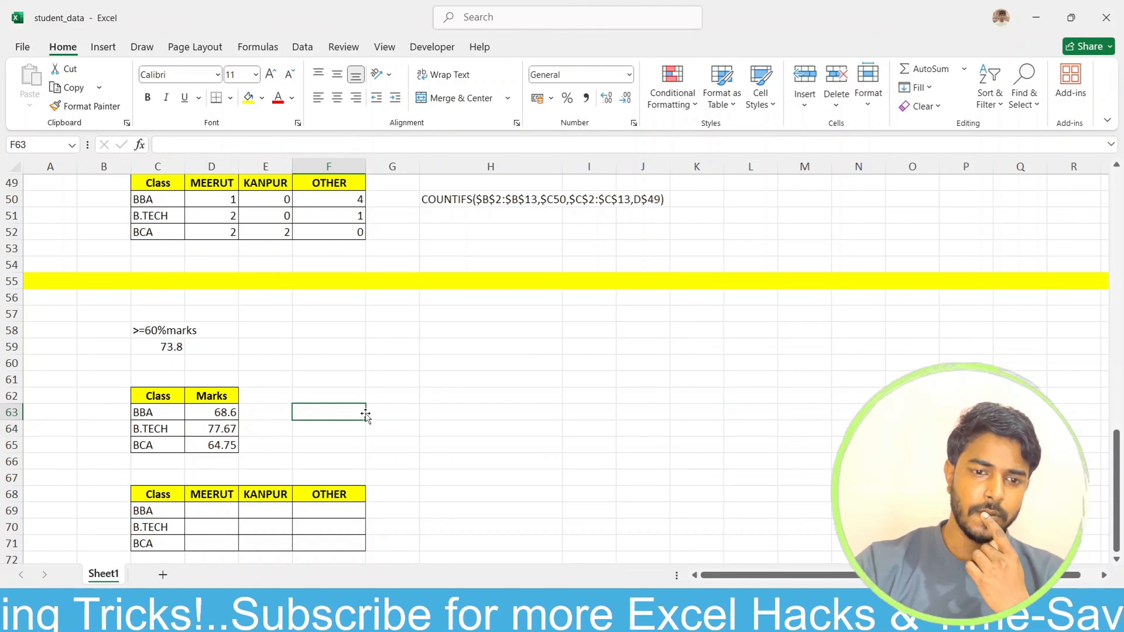
{"action": "scroll", "coordinate": [357, 420], "scroll_direction": "up", "scroll_amount": 1}
{"action": "scroll", "coordinate": [357, 420], "scroll_direction": "up", "scroll_amount": 2}
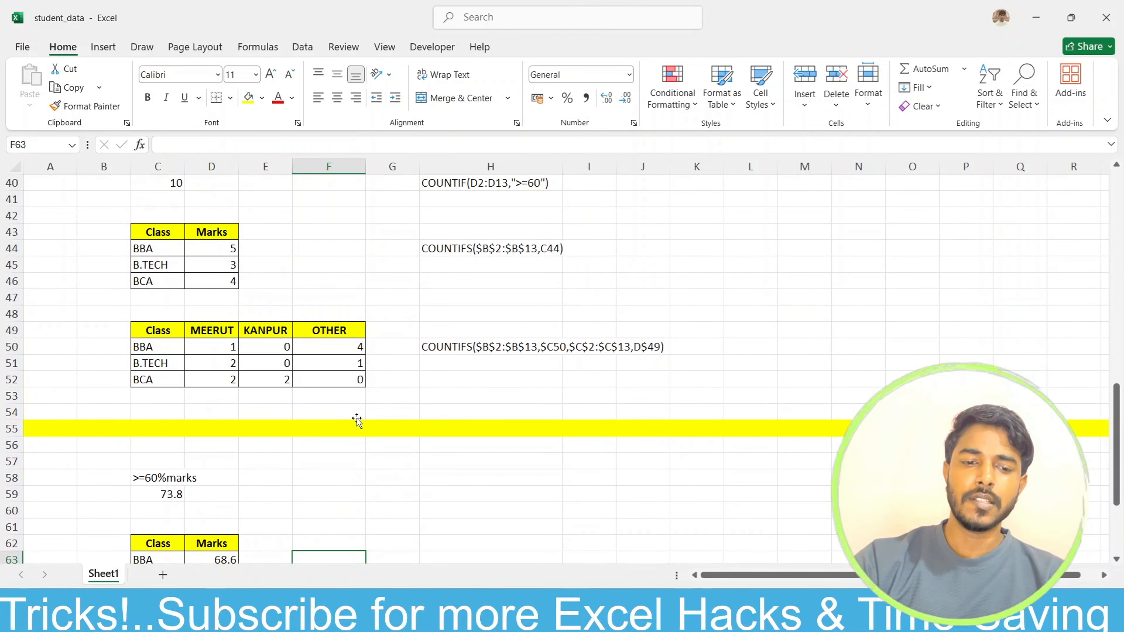
{"action": "scroll", "coordinate": [321, 429], "scroll_direction": "down", "scroll_amount": 4}
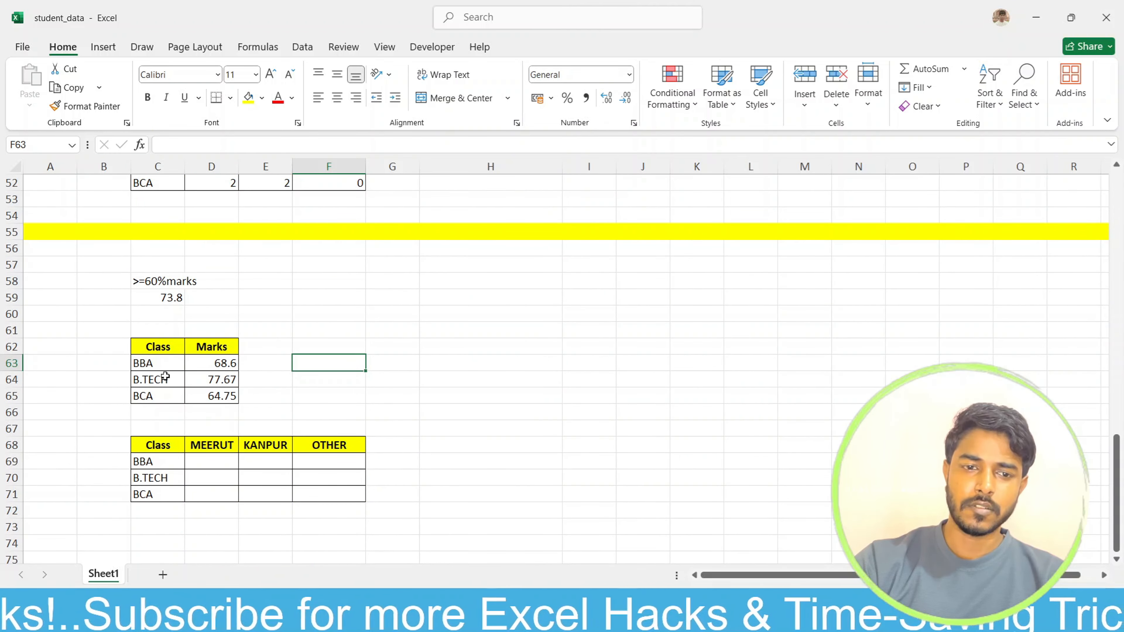
{"action": "left_click", "coordinate": [212, 363]}
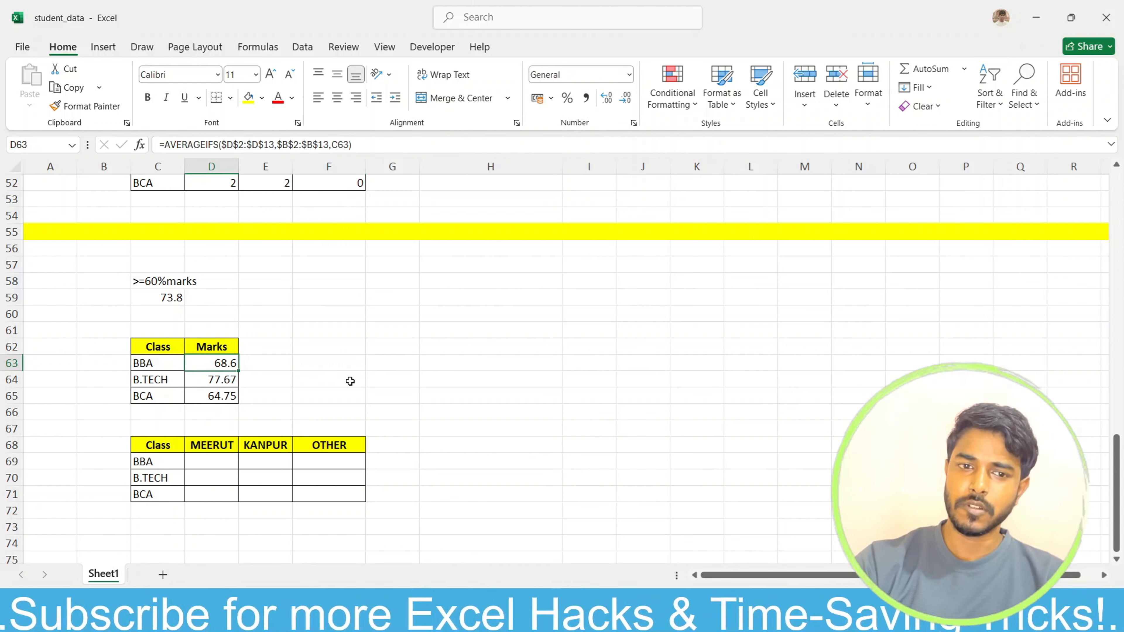
{"action": "scroll", "coordinate": [350, 381], "scroll_direction": "up", "scroll_amount": 2}
{"action": "scroll", "coordinate": [349, 381], "scroll_direction": "down", "scroll_amount": 1}
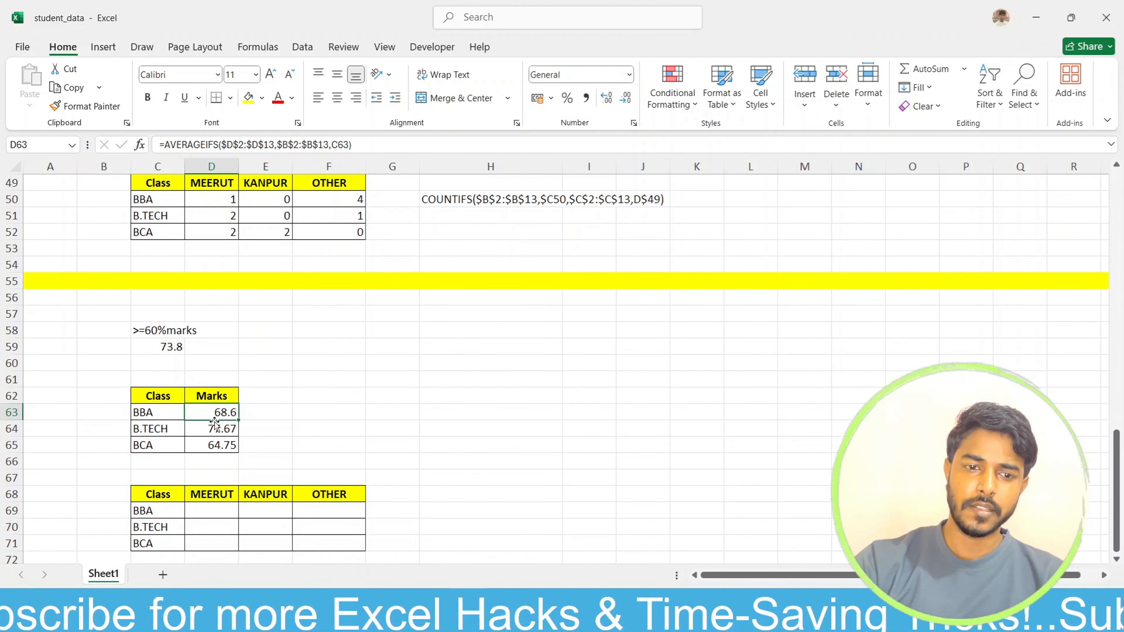
{"action": "left_click", "coordinate": [211, 430]}
{"action": "left_click", "coordinate": [220, 447]}
{"action": "left_click", "coordinate": [319, 441]}
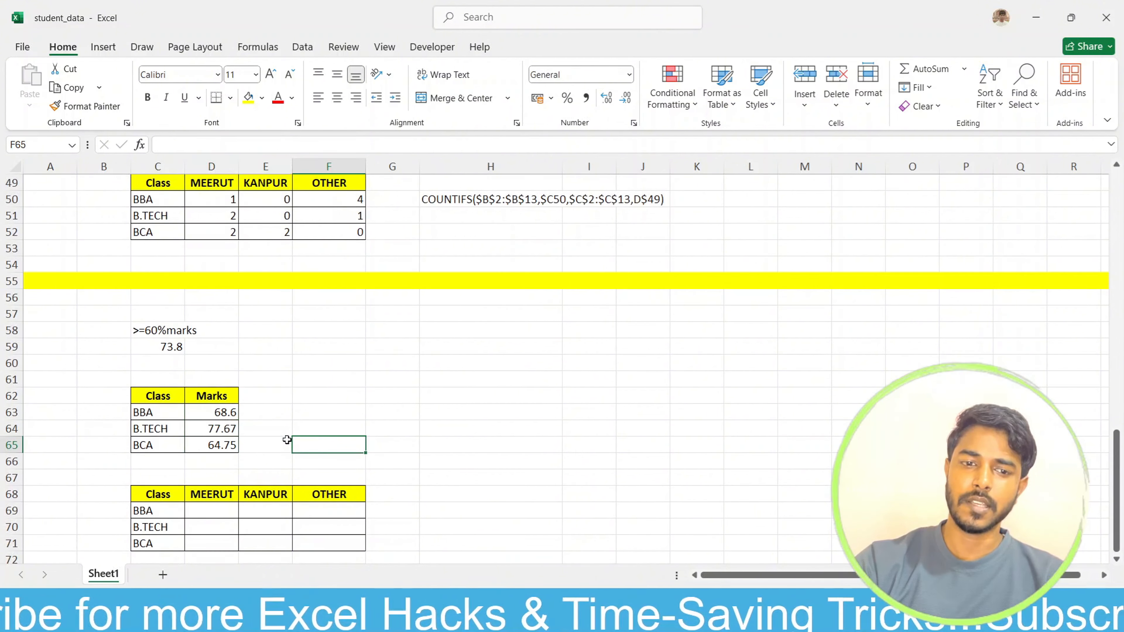
{"action": "left_click", "coordinate": [196, 429]}
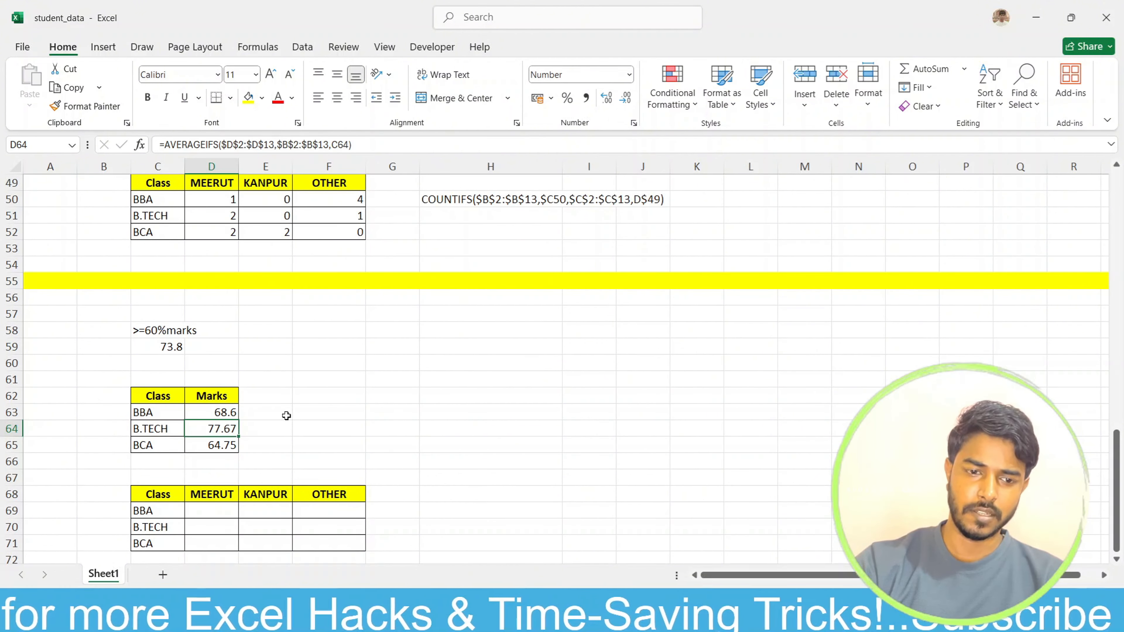
Step: Start an AVERAGEIFS formula in D69, the BBA row of the MEERUT column
{"action": "scroll", "coordinate": [309, 411], "scroll_direction": "down", "scroll_amount": 2}
{"action": "left_click", "coordinate": [585, 413]}
{"action": "left_click", "coordinate": [219, 411]}
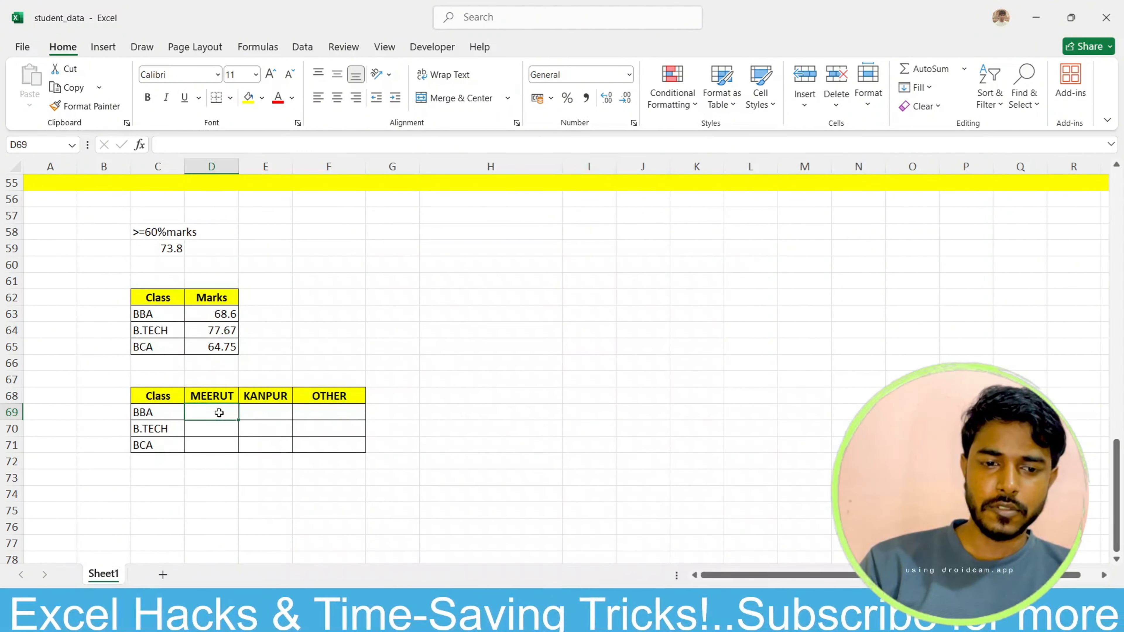
{"action": "type", "text": "="}
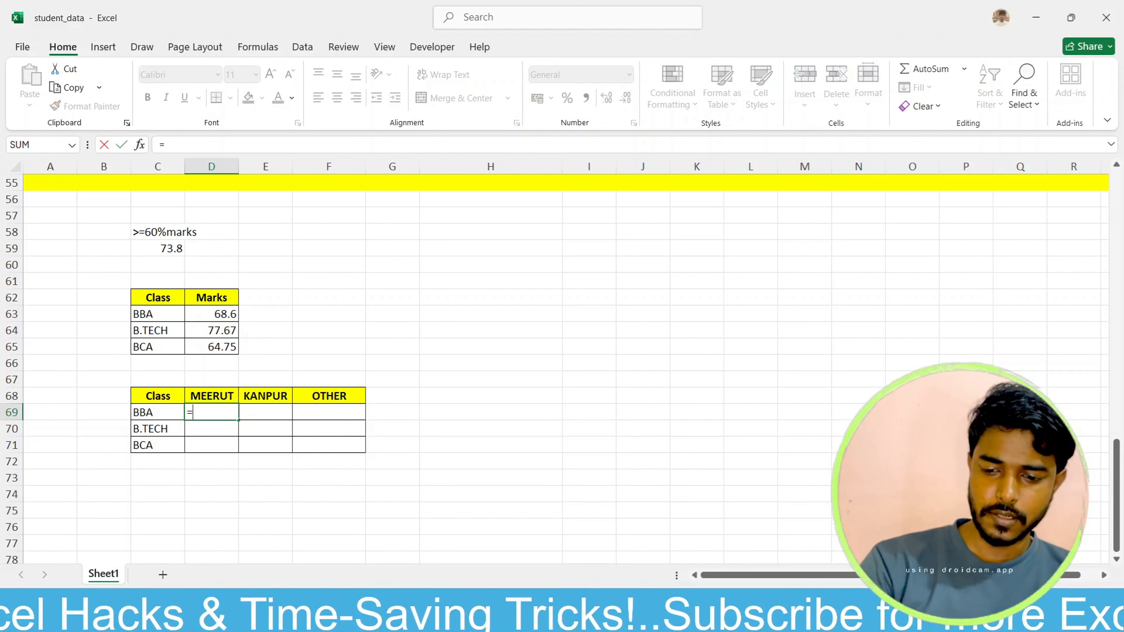
{"action": "type", "text": "aver"}
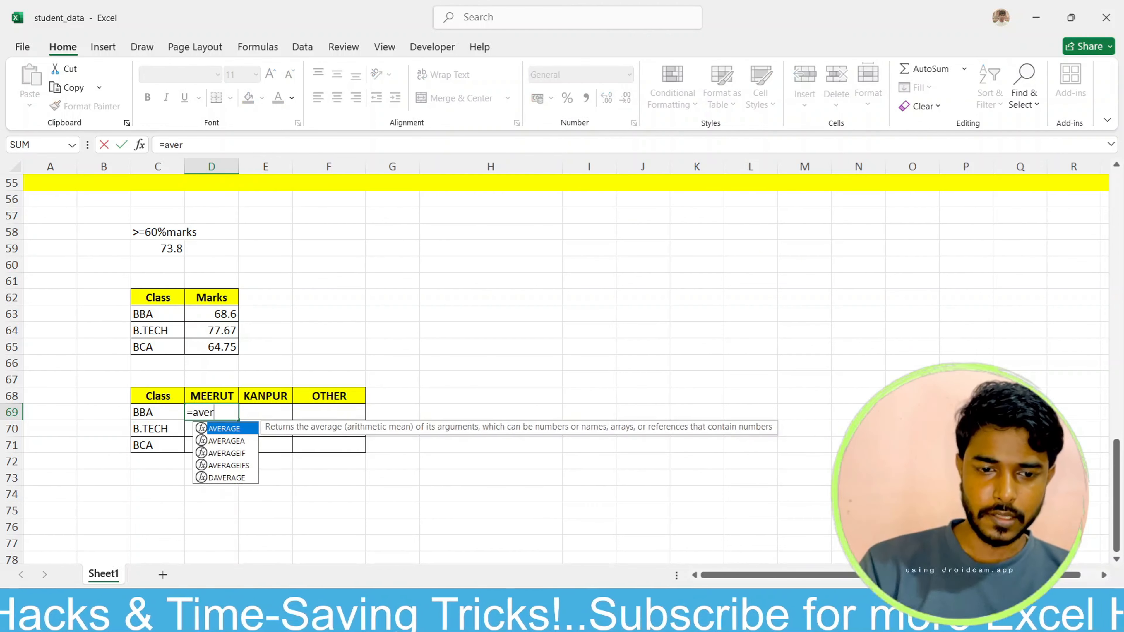
{"action": "key", "text": "Down"}
{"action": "key", "text": "Down"}
{"action": "key", "text": "Down"}
{"action": "key", "text": "Tab"}
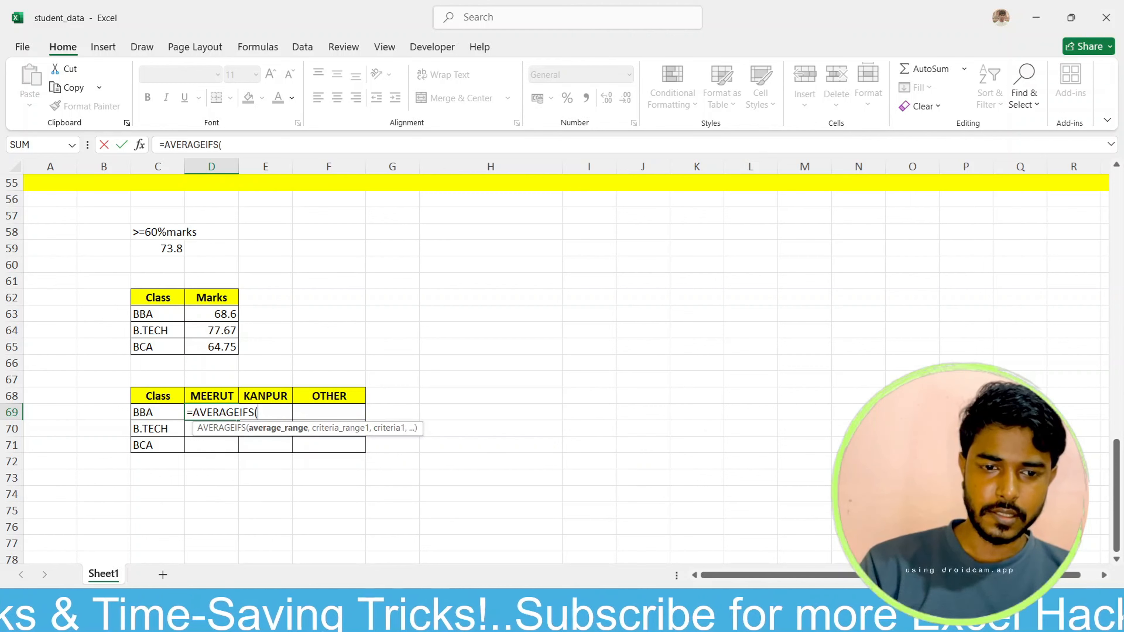
Step: Set the average range of the D69 formula to the Marks data as absolute $D$2:$D$13
{"action": "scroll", "coordinate": [216, 205], "scroll_direction": "up", "scroll_amount": 18}
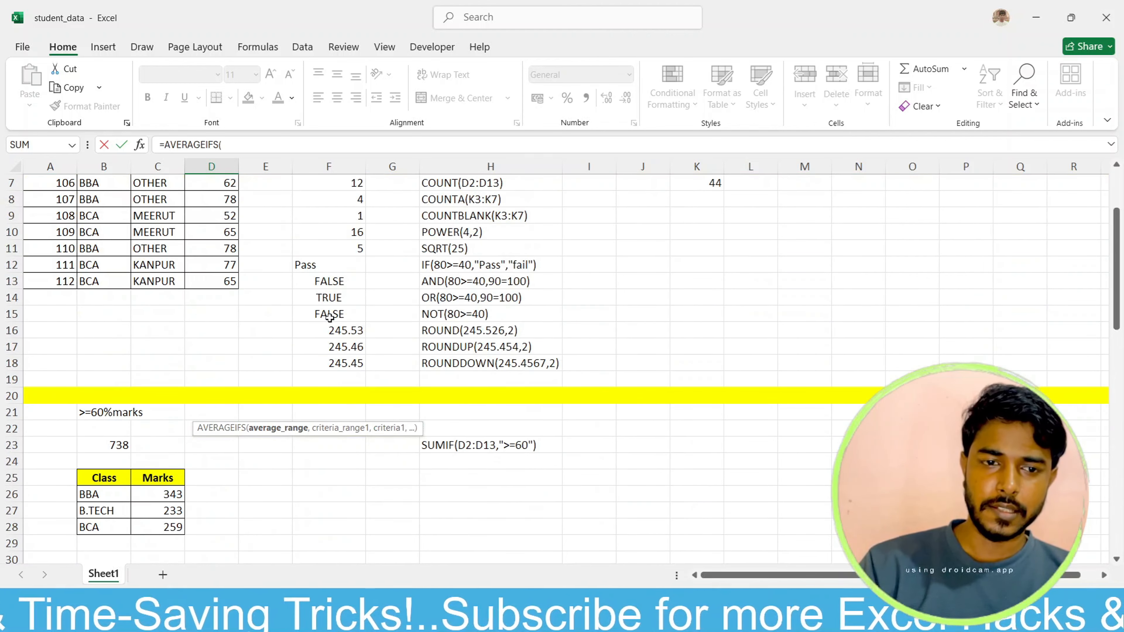
{"action": "left_click_drag", "start_coordinate": [215, 205], "coordinate": [217, 380]}
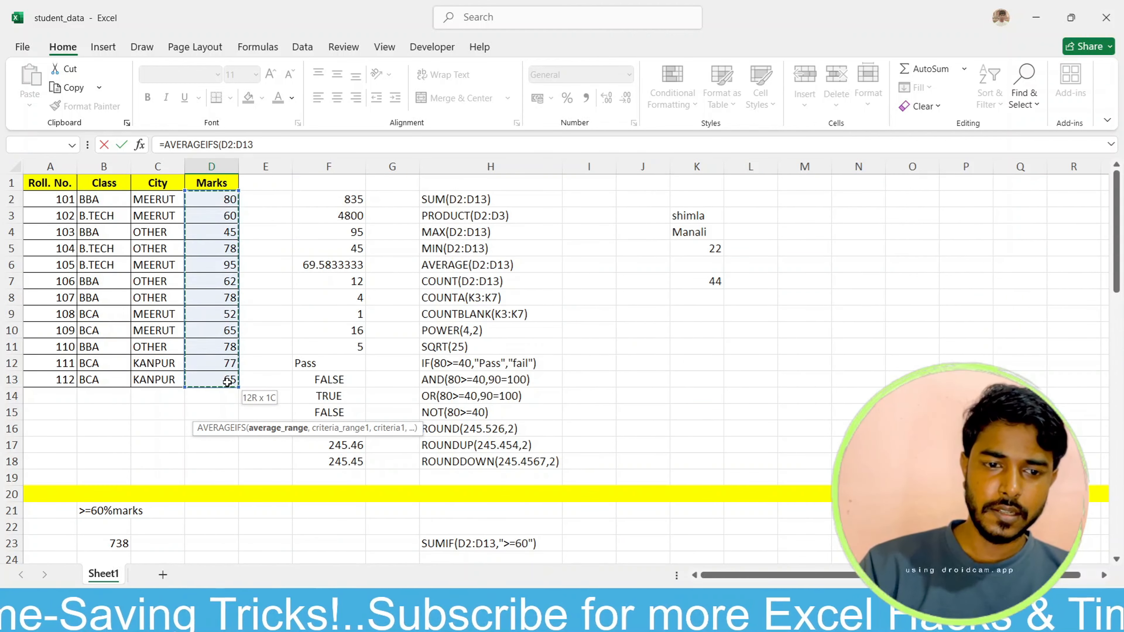
{"action": "scroll", "coordinate": [404, 462], "scroll_direction": "down", "scroll_amount": 14}
{"action": "scroll", "coordinate": [403, 462], "scroll_direction": "down", "scroll_amount": 7}
{"action": "scroll", "coordinate": [401, 460], "scroll_direction": "up", "scroll_amount": 2}
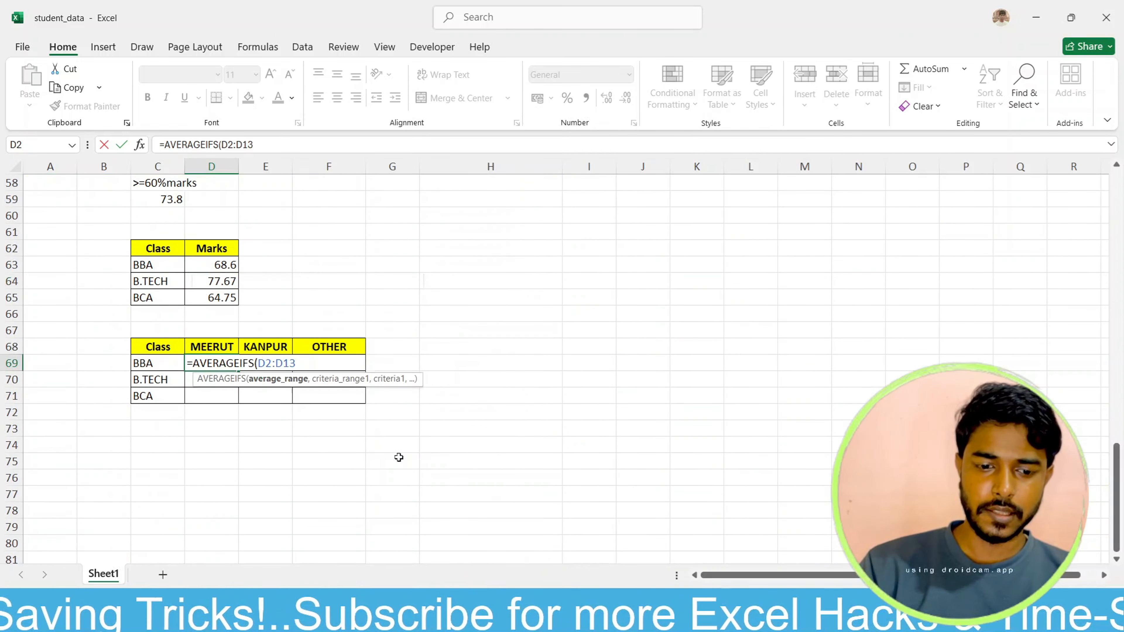
{"action": "scroll", "coordinate": [400, 458], "scroll_direction": "down", "scroll_amount": 1}
{"action": "key", "text": "F4"}
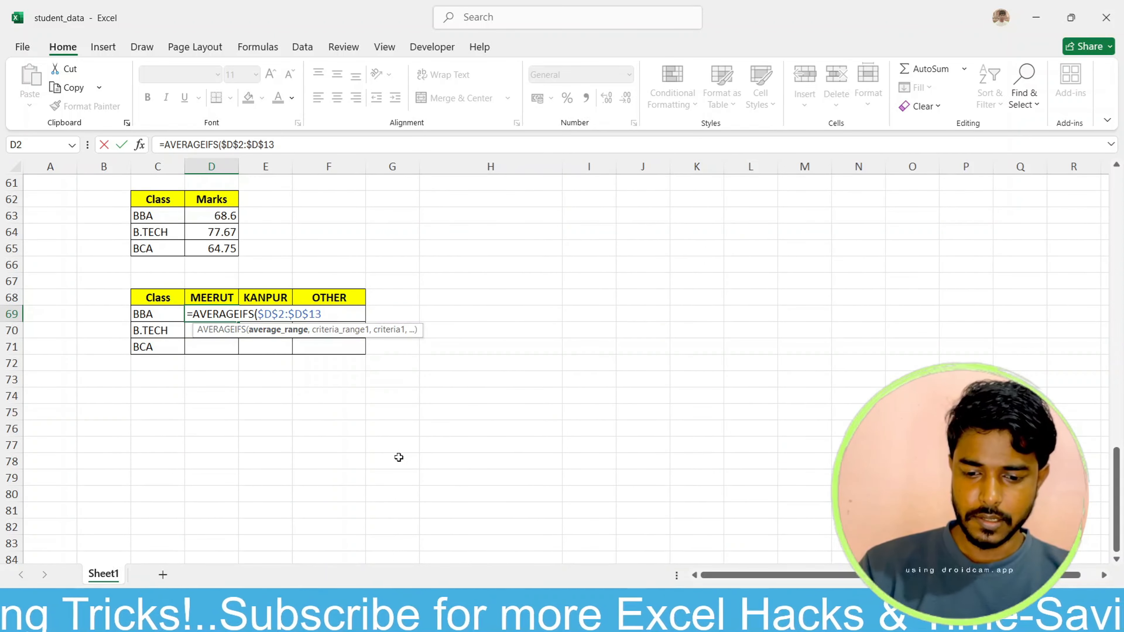
{"action": "type", "text": ","}
Step: Add the Class data as the formula's first criteria range, with absolute reference $B$2:$B$13
{"action": "scroll", "coordinate": [303, 384], "scroll_direction": "up", "scroll_amount": 20}
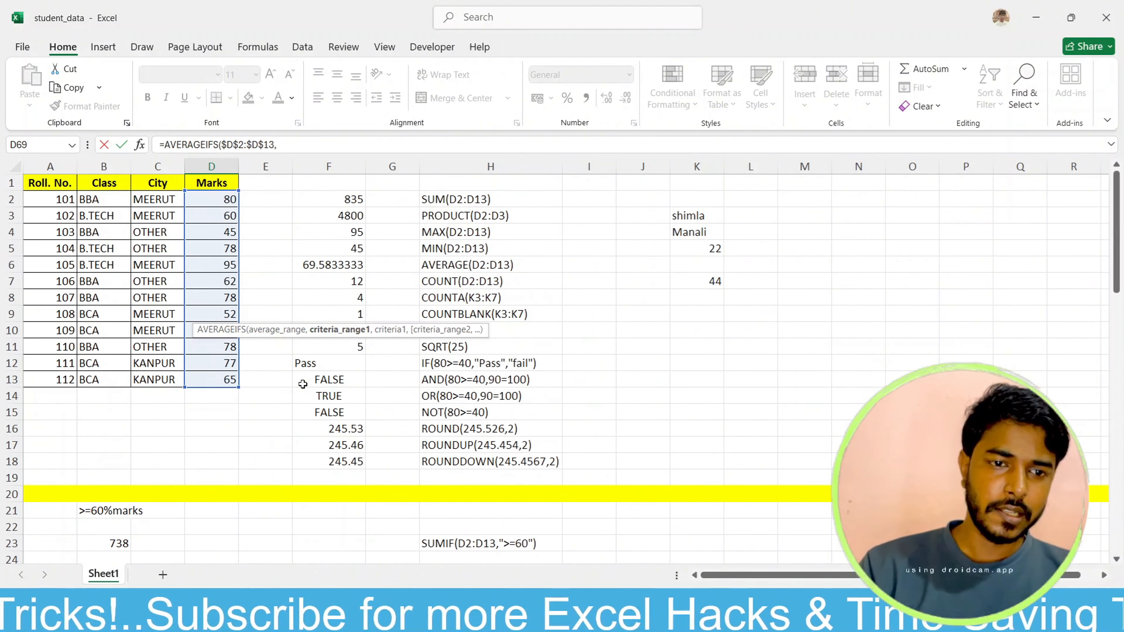
{"action": "left_click_drag", "start_coordinate": [107, 201], "coordinate": [95, 371]}
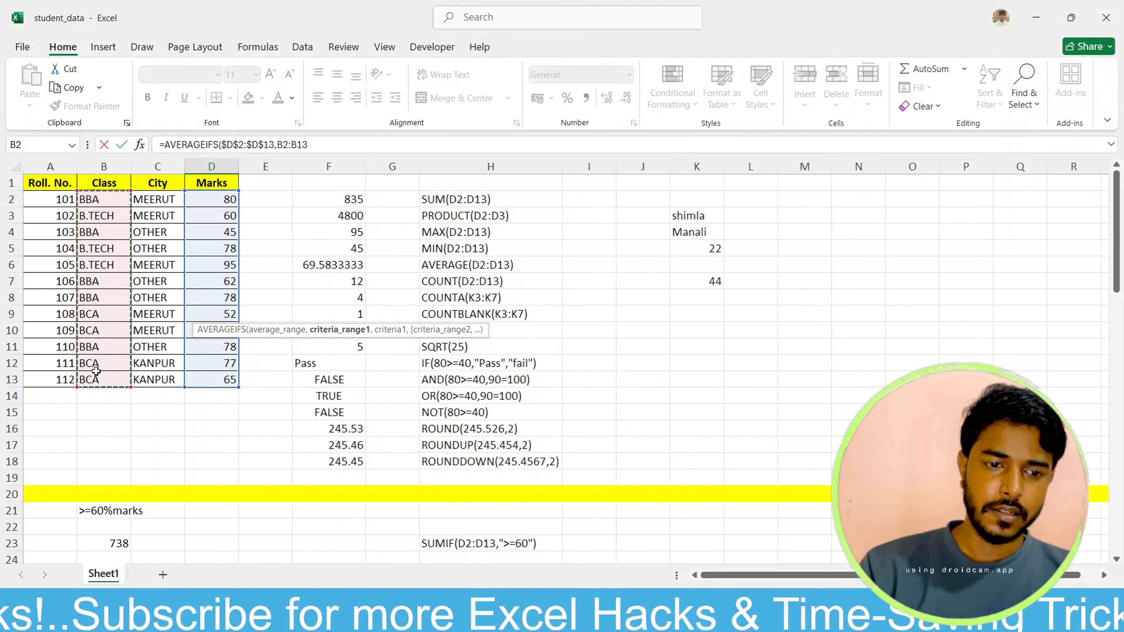
{"action": "scroll", "coordinate": [529, 532], "scroll_direction": "down", "scroll_amount": 19}
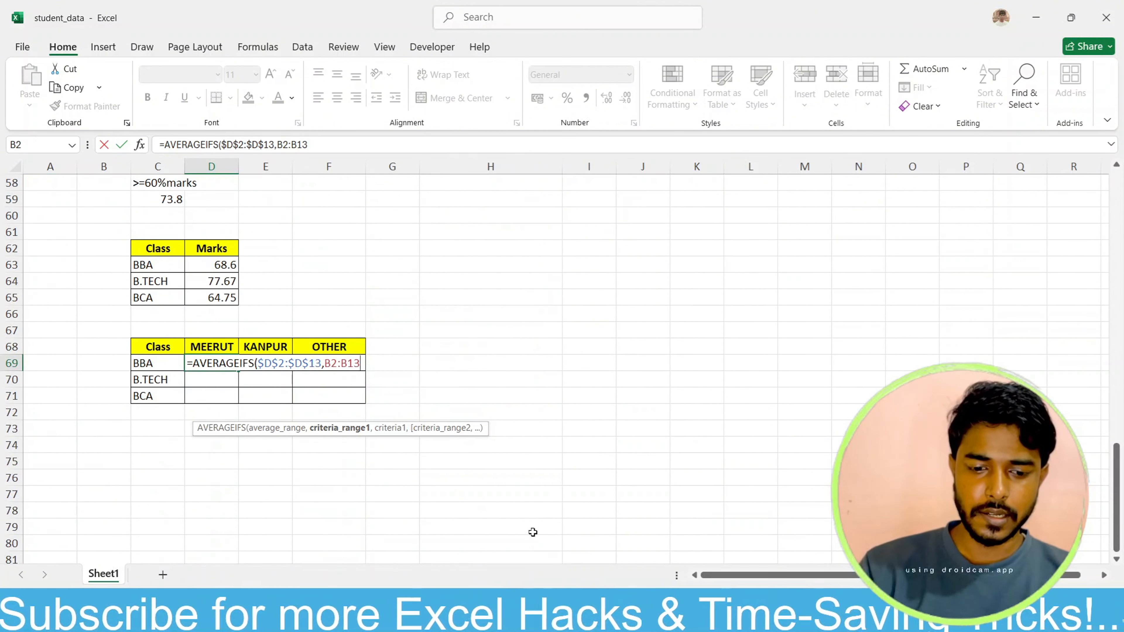
{"action": "key", "text": "F4"}
{"action": "type", "text": ","}
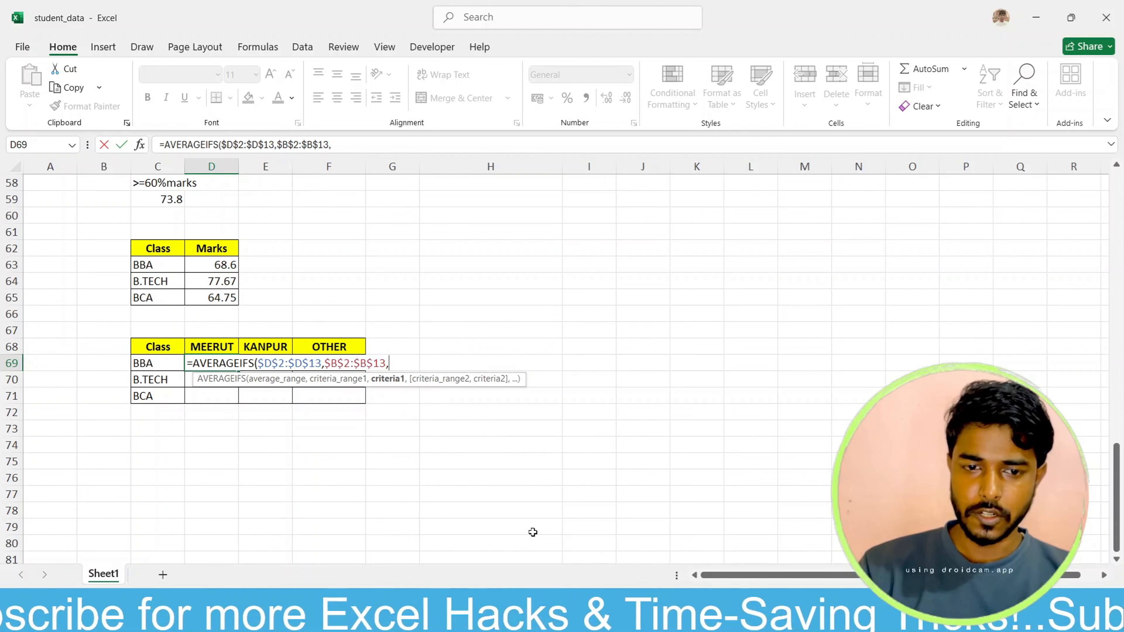
Step: Set the first criterion to the BBA cell with only its column locked, as $C69
{"action": "left_click", "coordinate": [142, 362]}
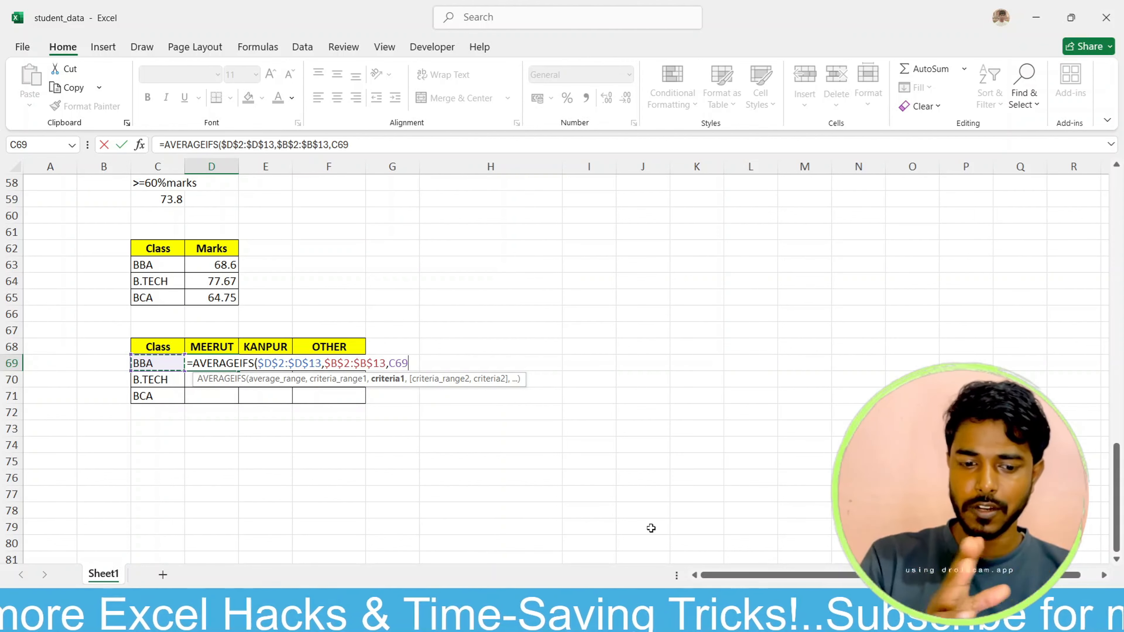
{"action": "key", "text": "F4"}
{"action": "key", "text": "F4"}
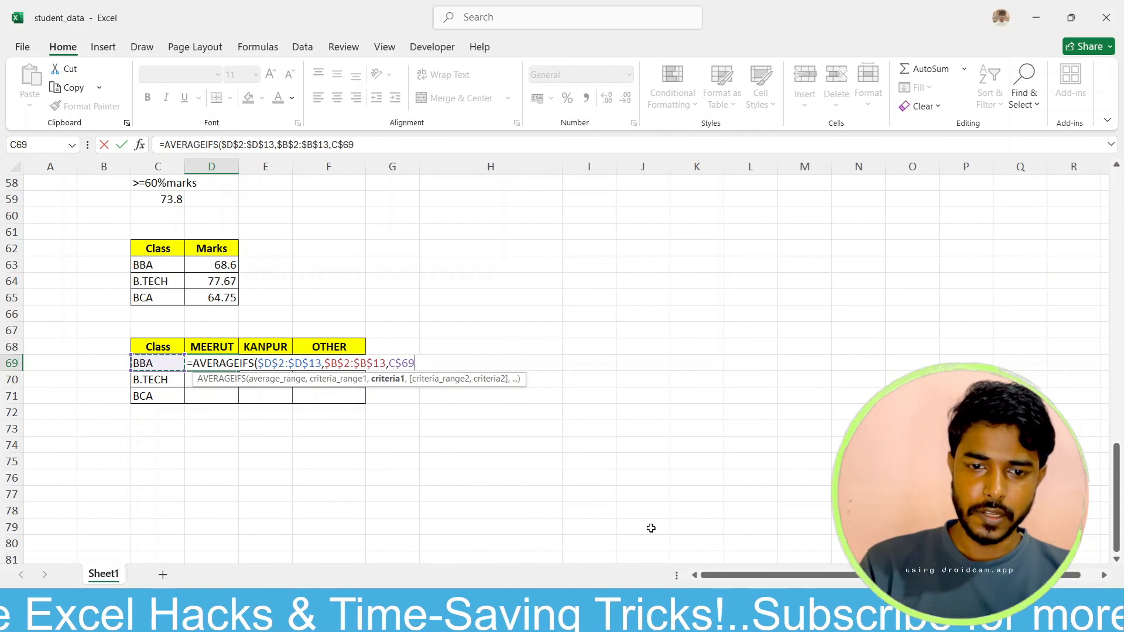
{"action": "key", "text": "F4"}
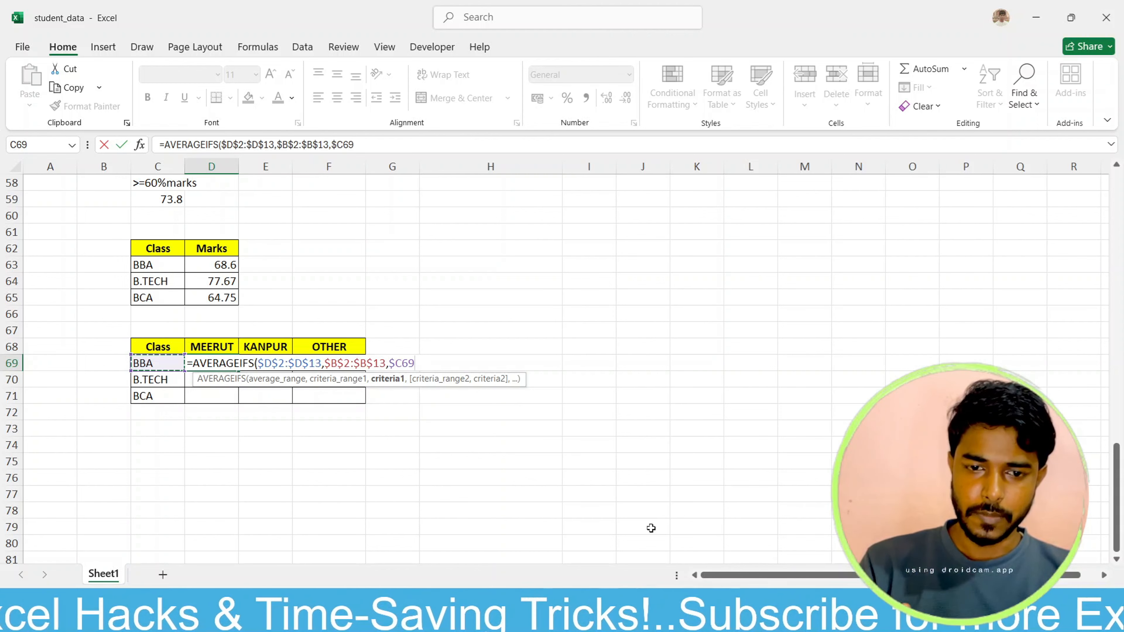
{"action": "type", "text": ","}
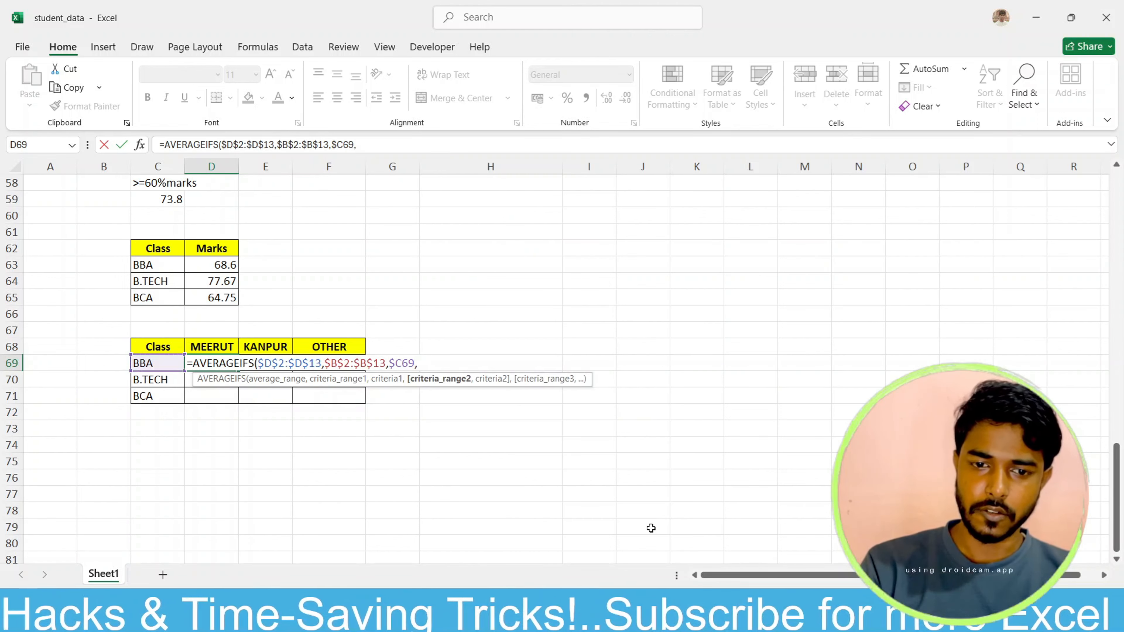
Step: Add the City data as the formula's second criteria range, with absolute reference $C$2:$C$13
{"action": "scroll", "coordinate": [192, 362], "scroll_direction": "up", "scroll_amount": 3}
{"action": "scroll", "coordinate": [192, 362], "scroll_direction": "up", "scroll_amount": 16}
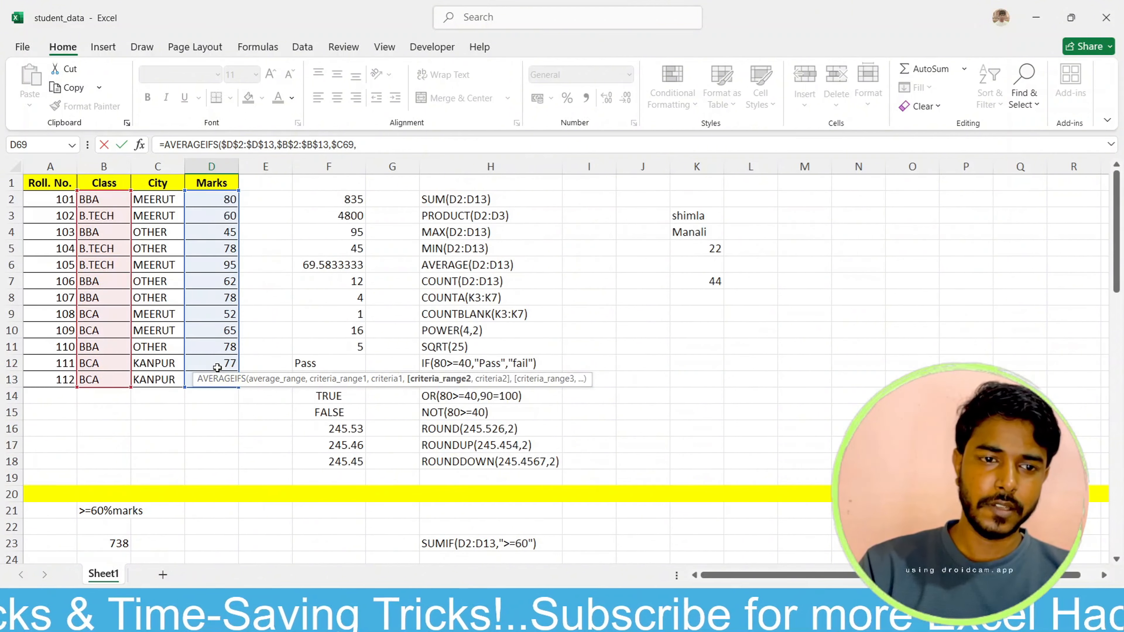
{"action": "left_click_drag", "start_coordinate": [163, 200], "coordinate": [173, 381]}
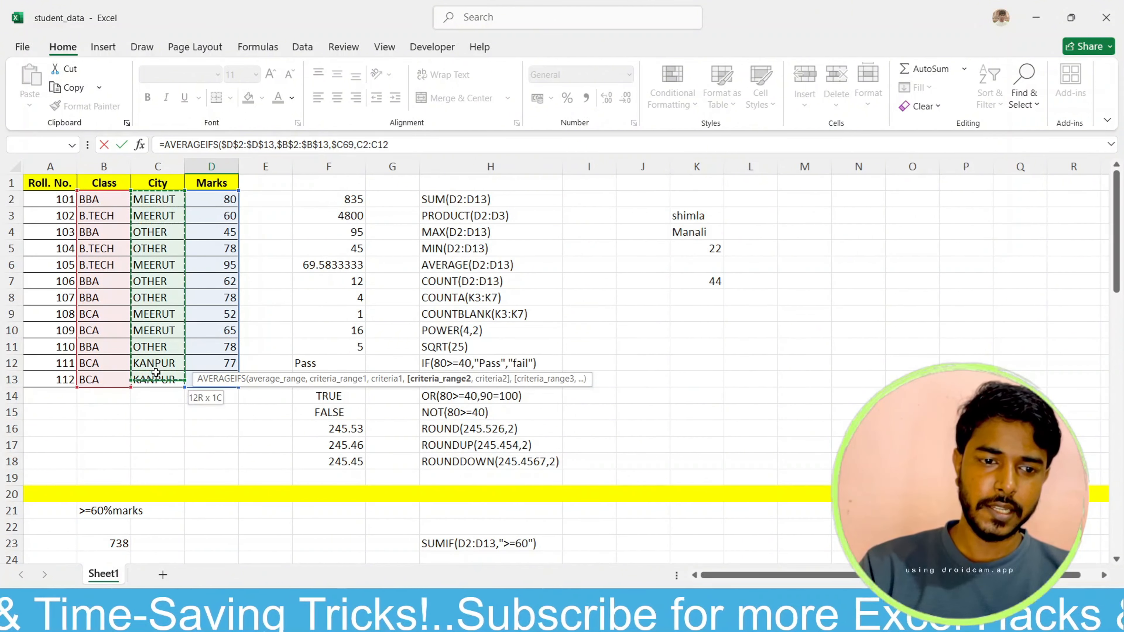
{"action": "scroll", "coordinate": [360, 516], "scroll_direction": "down", "scroll_amount": 7}
{"action": "scroll", "coordinate": [360, 516], "scroll_direction": "down", "scroll_amount": 12}
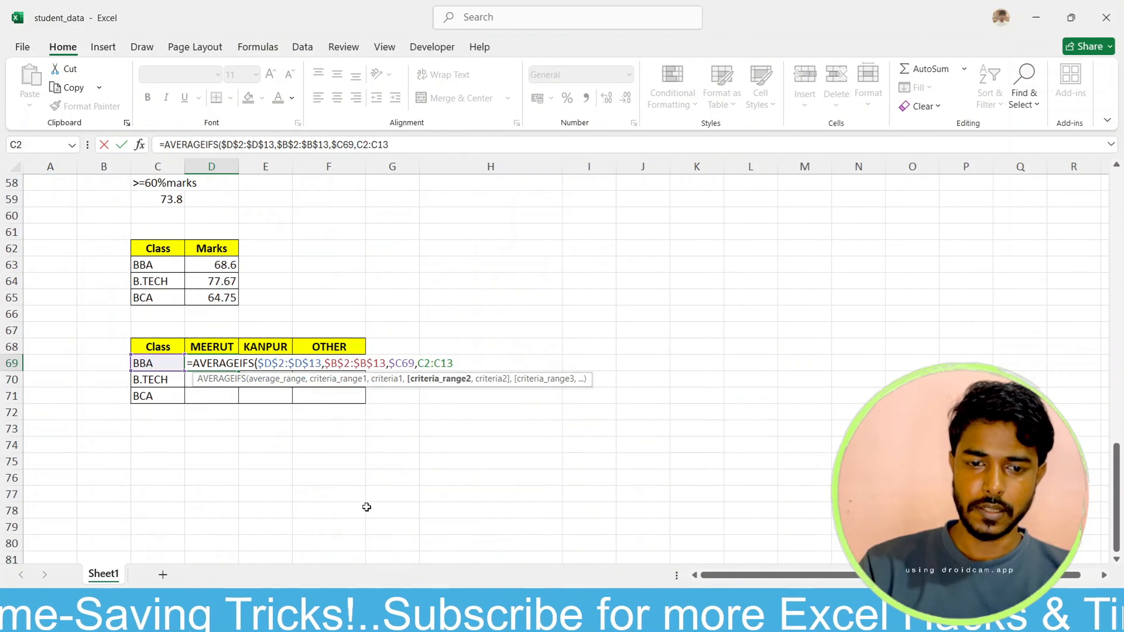
{"action": "key", "text": "F4"}
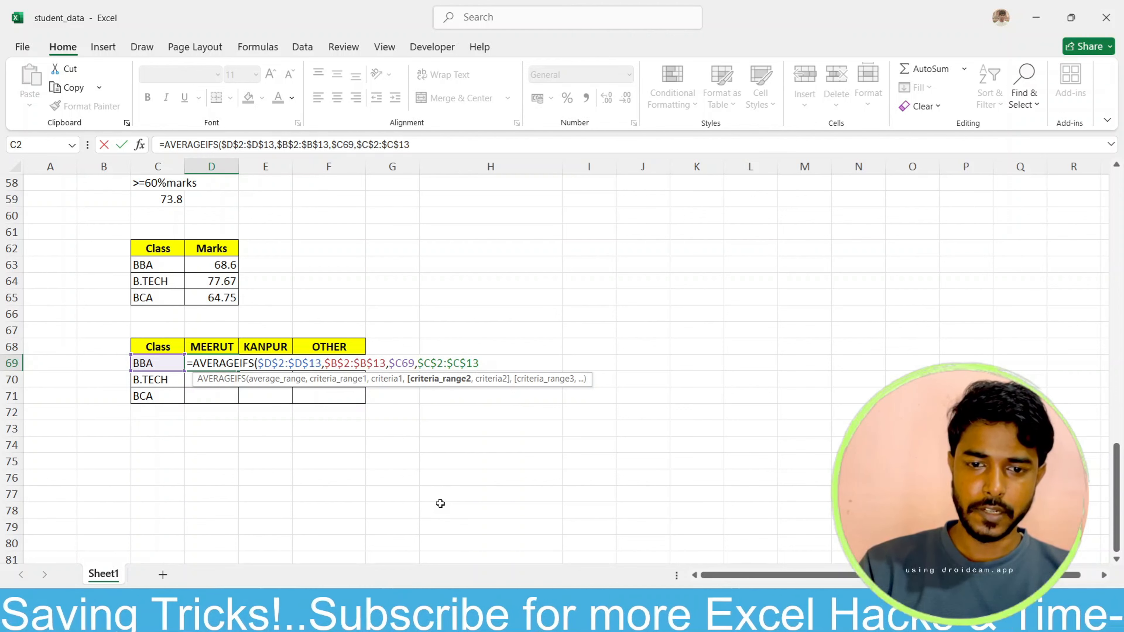
{"action": "type", "text": ","}
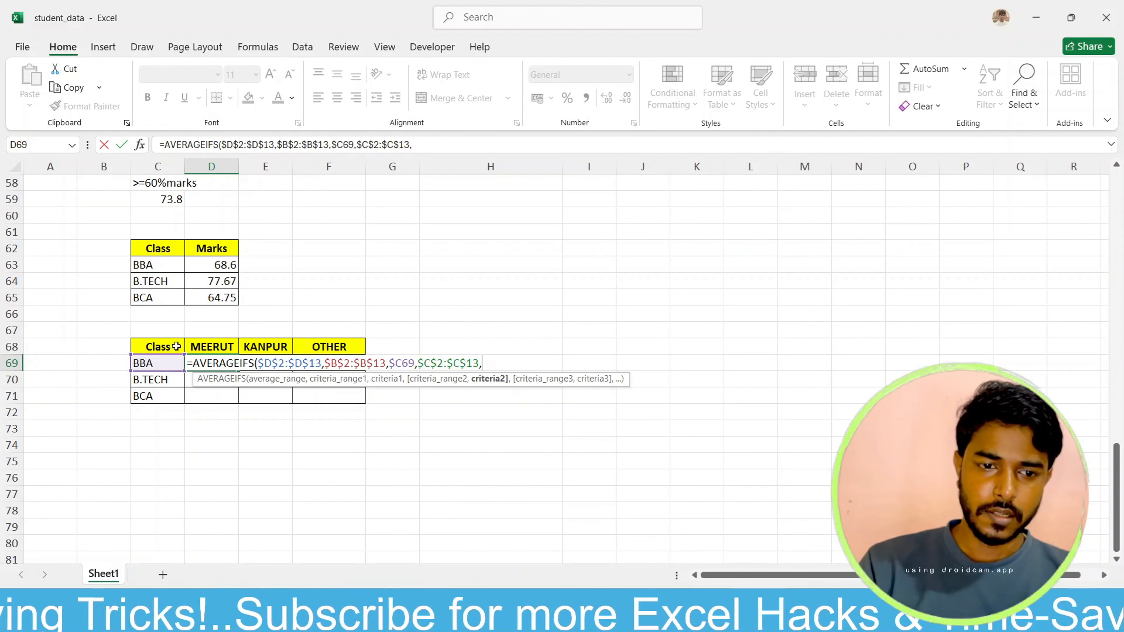
Step: Set the second criterion to the MEERUT header with only its row locked, as D$68, complete the formula and reselect D69
{"action": "left_click", "coordinate": [208, 347]}
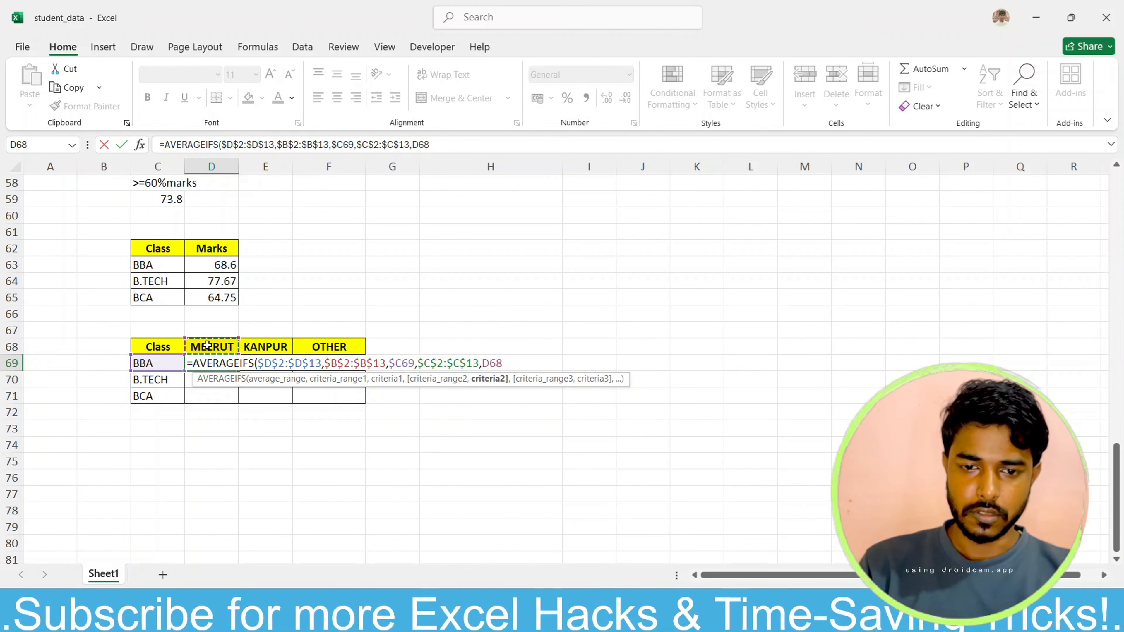
{"action": "key", "text": "F4"}
{"action": "key", "text": "F4"}
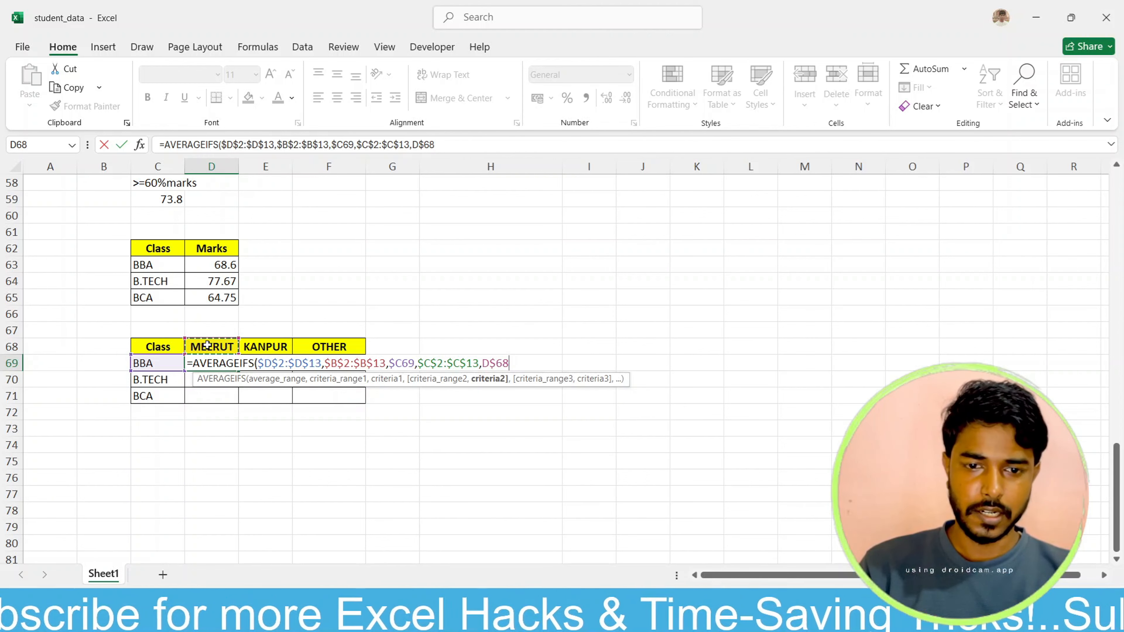
{"action": "type", "text": ")"}
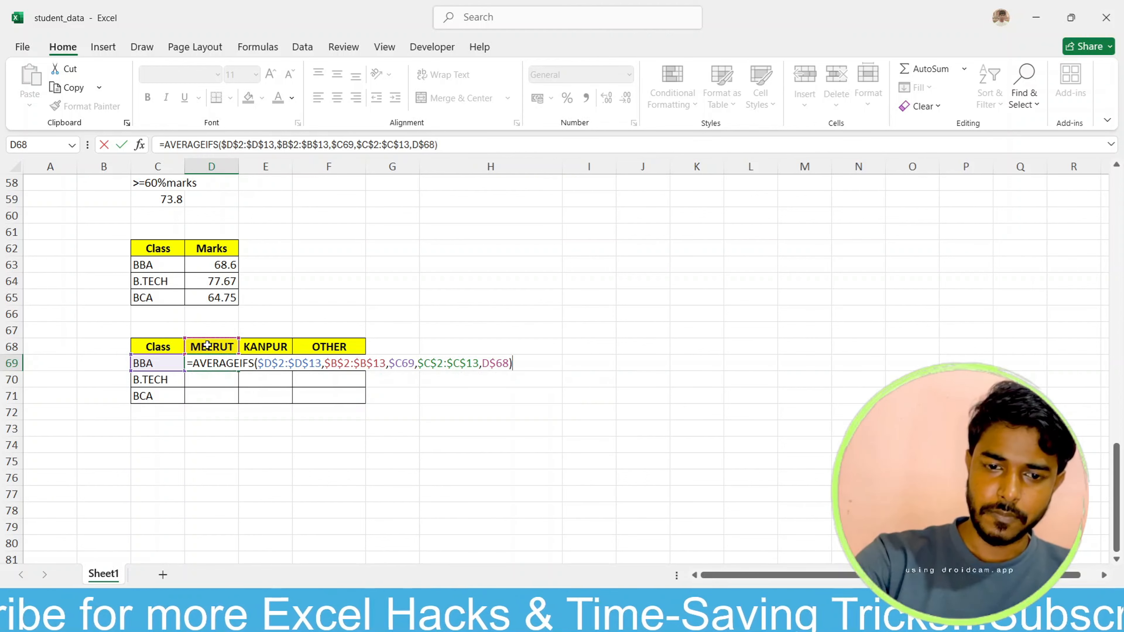
{"action": "key", "text": "Return"}
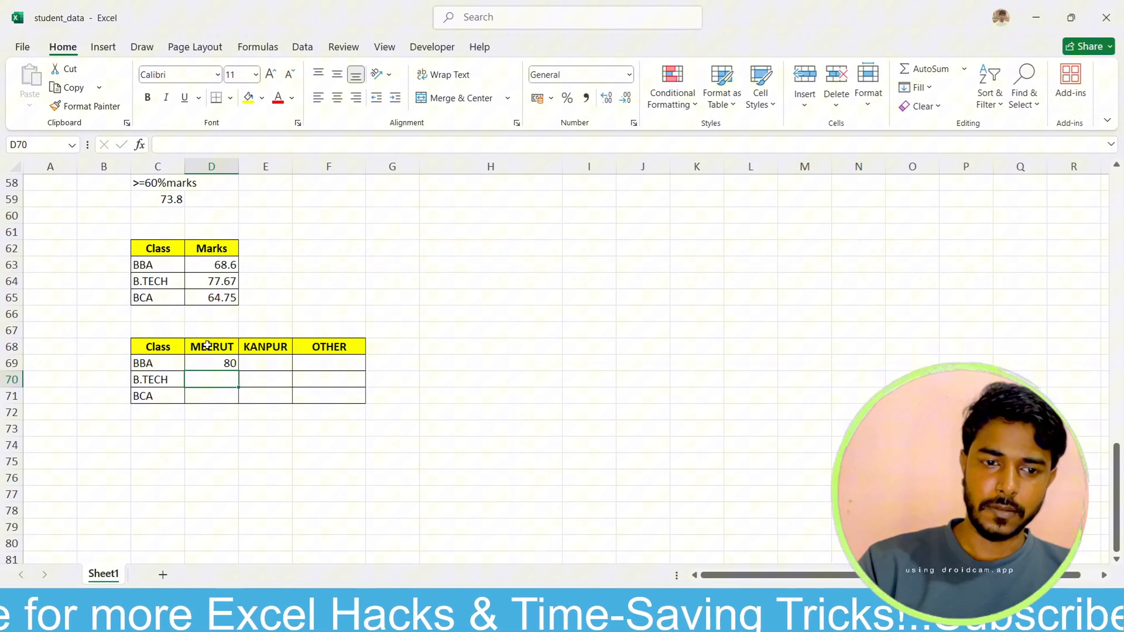
{"action": "left_click", "coordinate": [222, 363]}
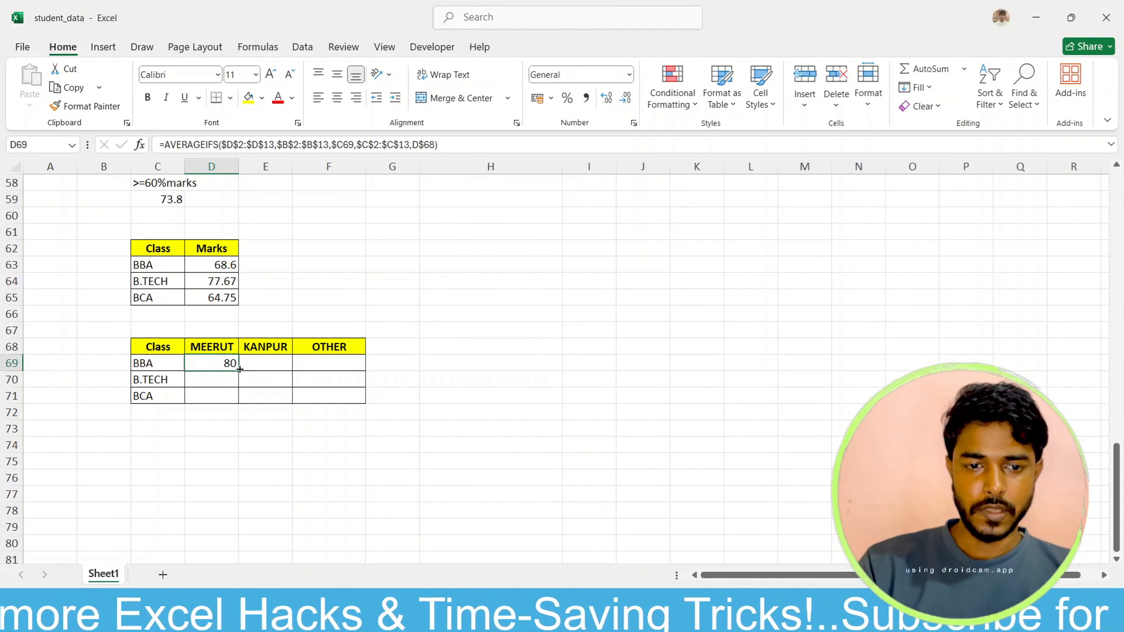
Step: Fill the AVERAGEIFS formula from D69 across the rest of the class-by-city table, D69:F71
{"action": "left_click_drag", "start_coordinate": [240, 368], "coordinate": [369, 397]}
{"action": "left_click", "coordinate": [452, 367]}
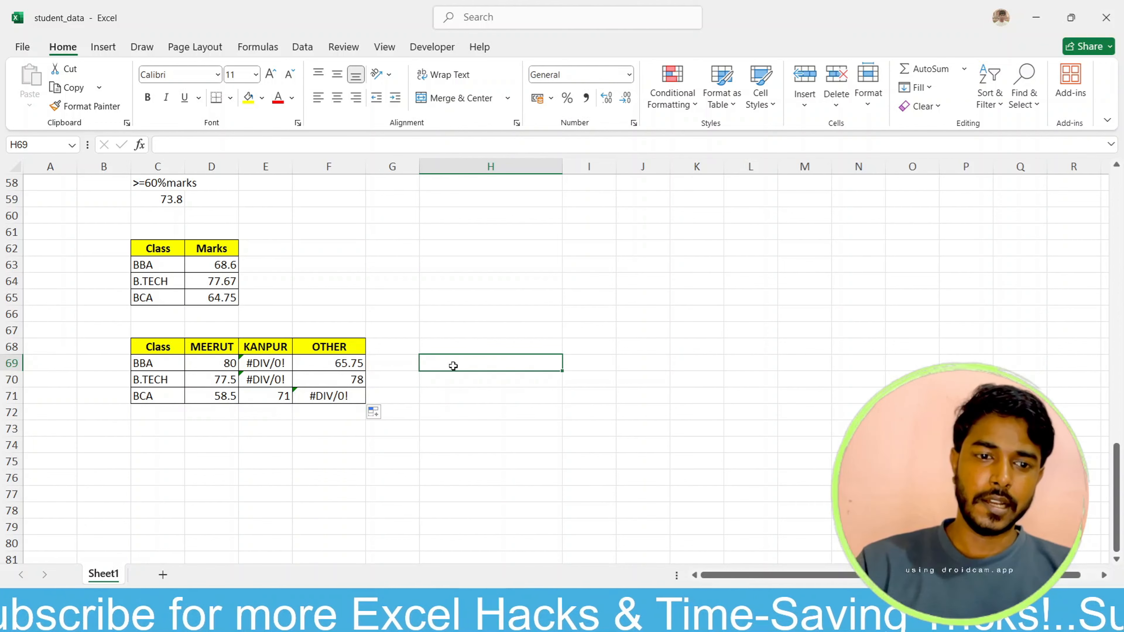
Step: Wrap D69's AVERAGEIFS formula in IFERROR with 0 as the error value, and apply it to the whole class-by-city table
{"action": "left_click", "coordinate": [222, 367]}
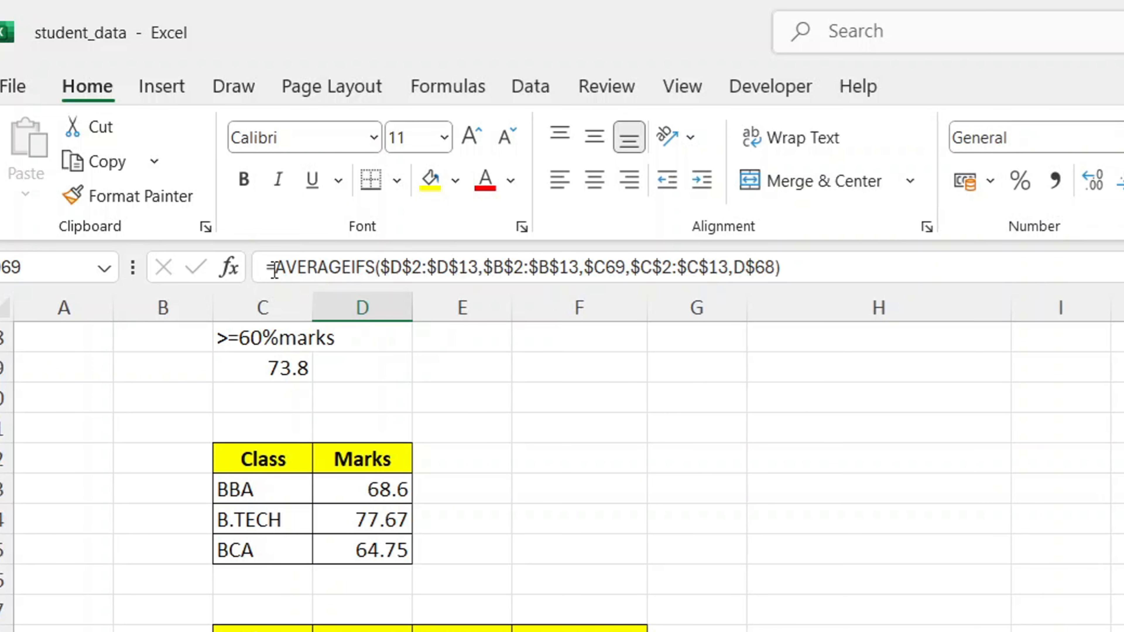
{"action": "left_click", "coordinate": [166, 147]}
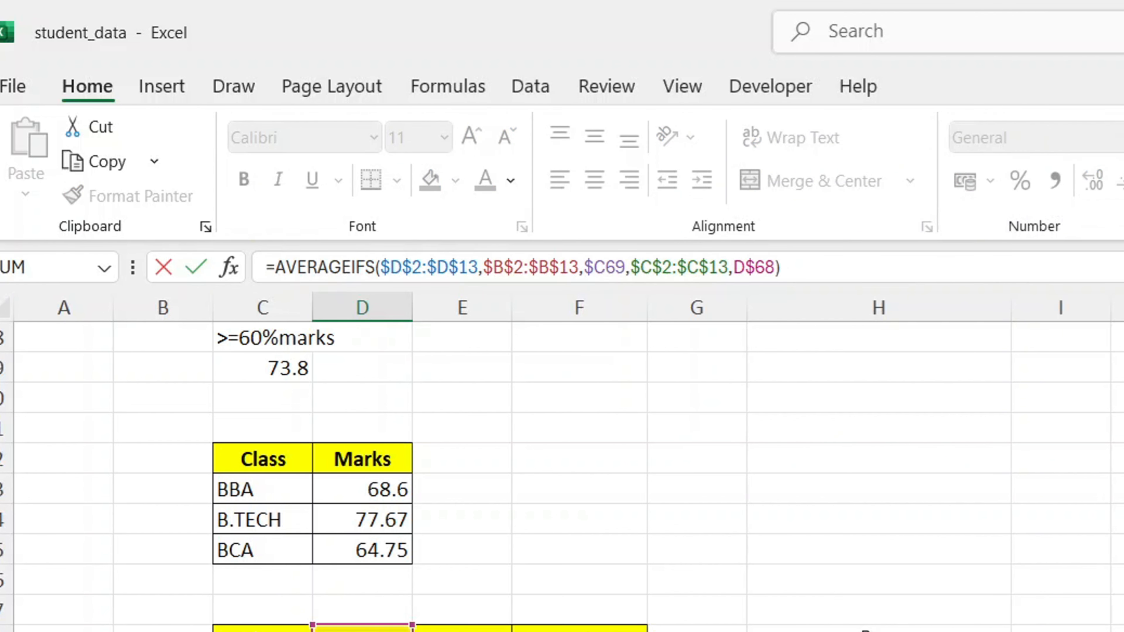
{"action": "type", "text": "if"}
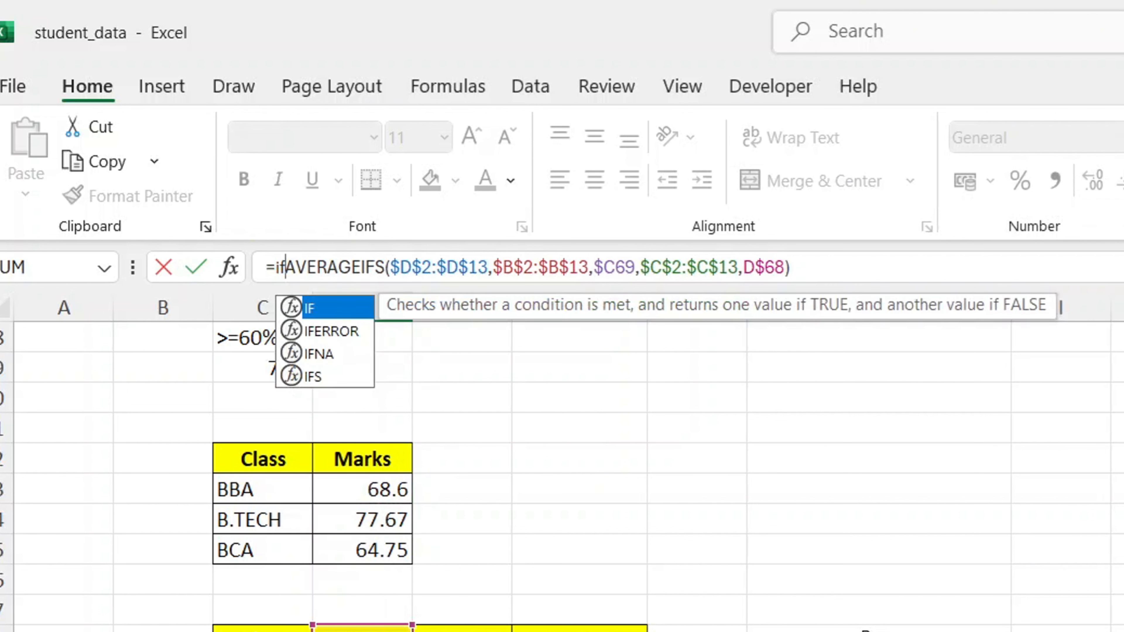
{"action": "key", "text": "Down"}
{"action": "key", "text": "Tab"}
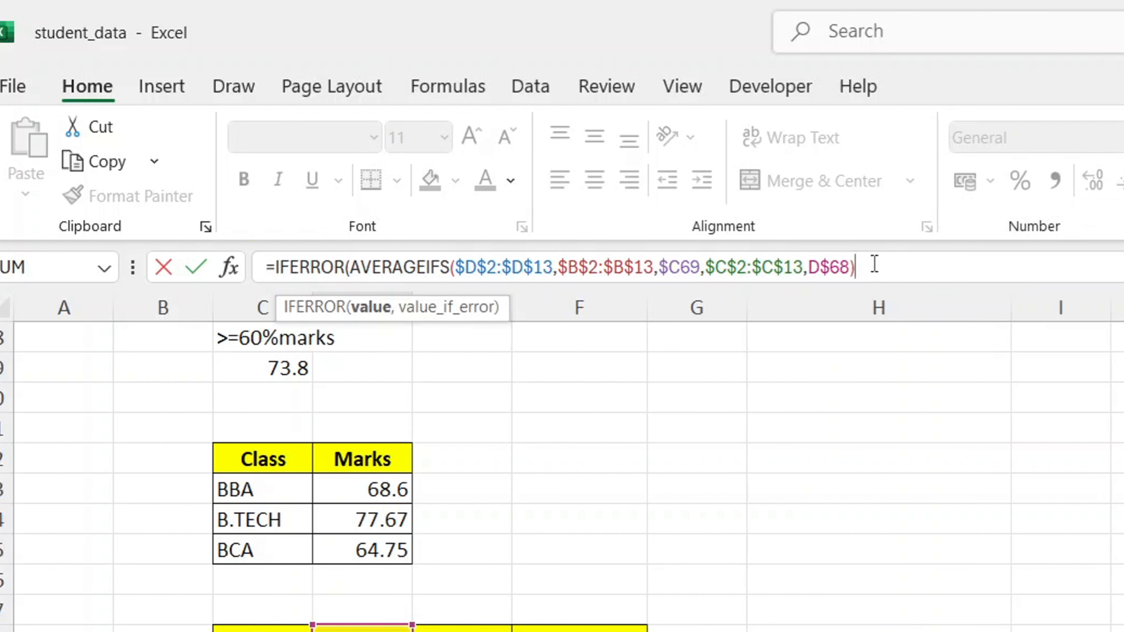
{"action": "type", "text": ",0"}
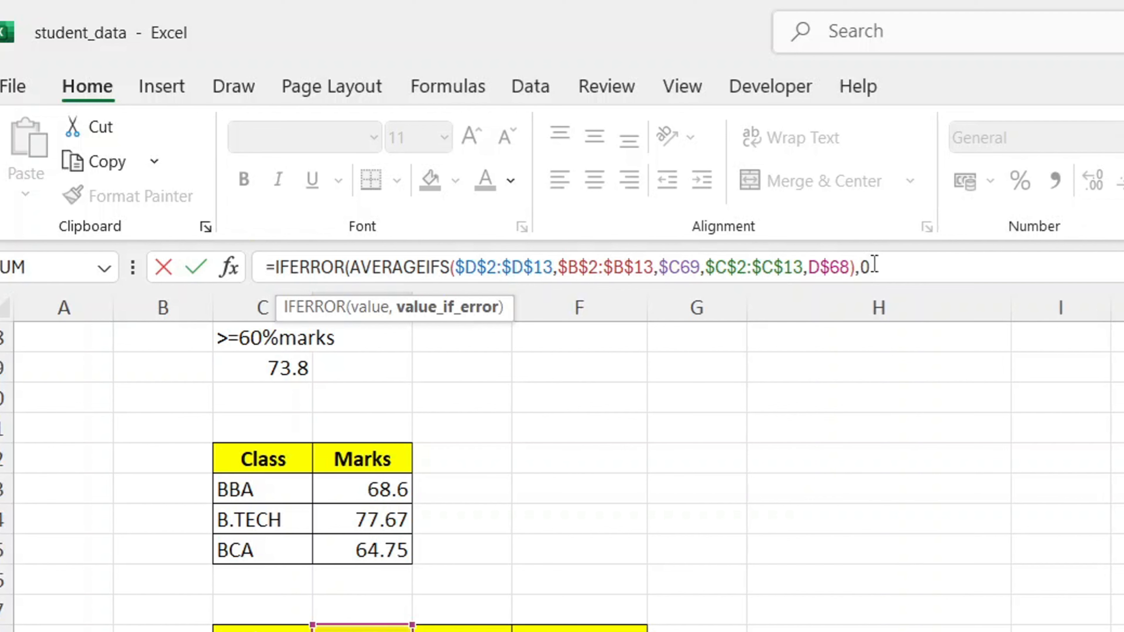
{"action": "type", "text": ")"}
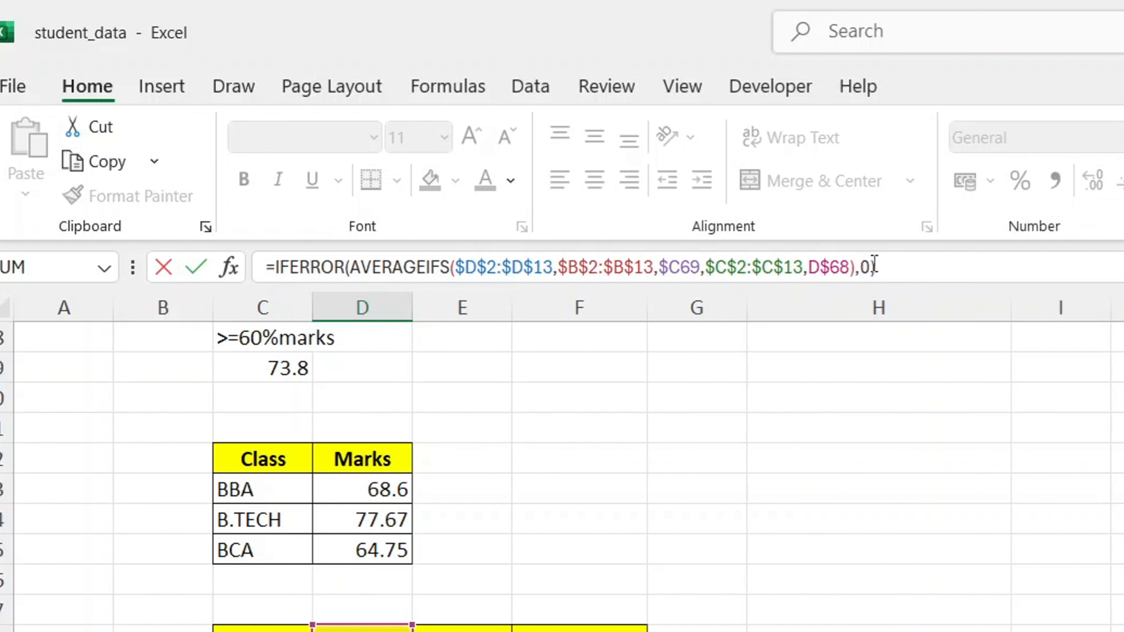
{"action": "key", "text": "Return"}
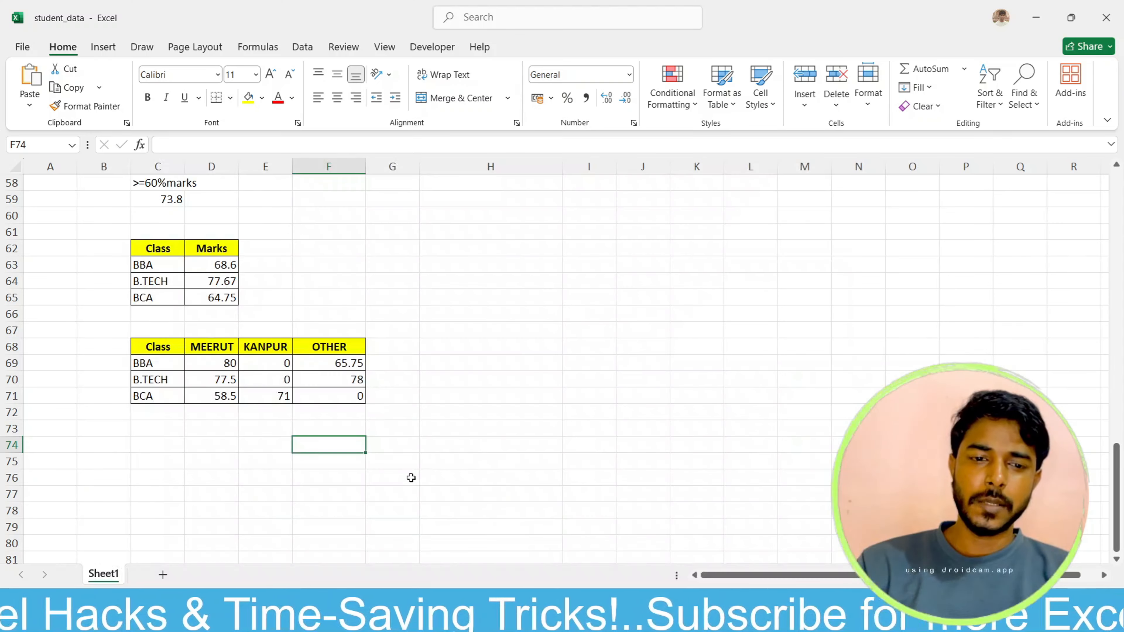
Step: Copy D69's IFERROR(AVERAGEIFS) formula without its equals sign and paste it as a text note in H69
{"action": "double_click", "coordinate": [226, 368]}
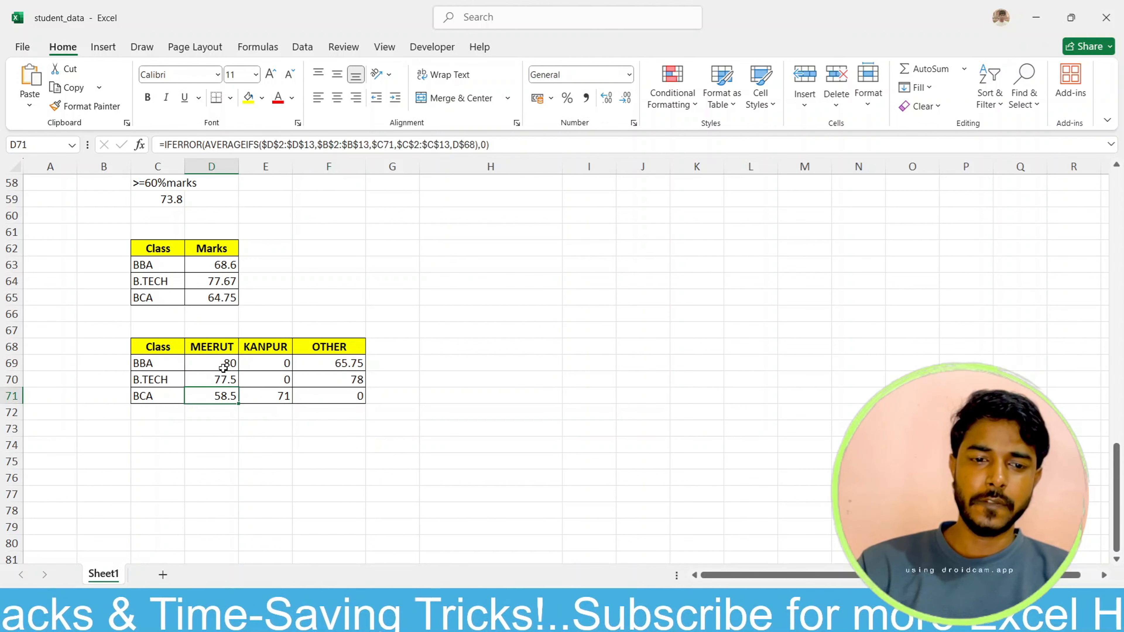
{"action": "double_click", "coordinate": [223, 369]}
{"action": "double_click", "coordinate": [218, 363]}
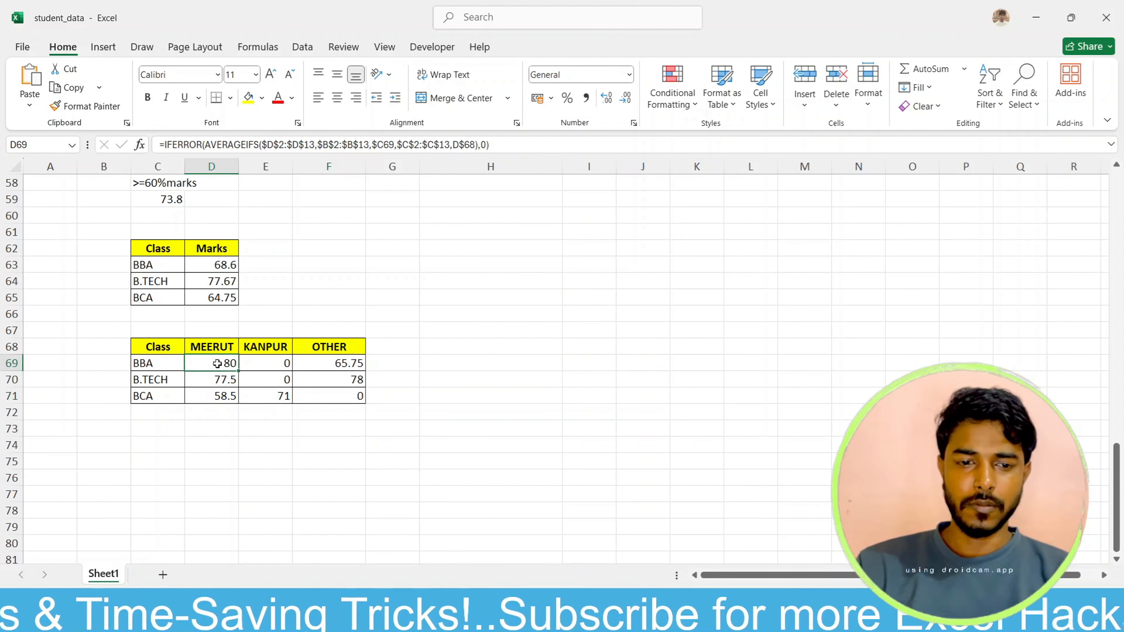
{"action": "left_click", "coordinate": [192, 363]}
{"action": "left_click_drag", "start_coordinate": [192, 363], "coordinate": [570, 348]}
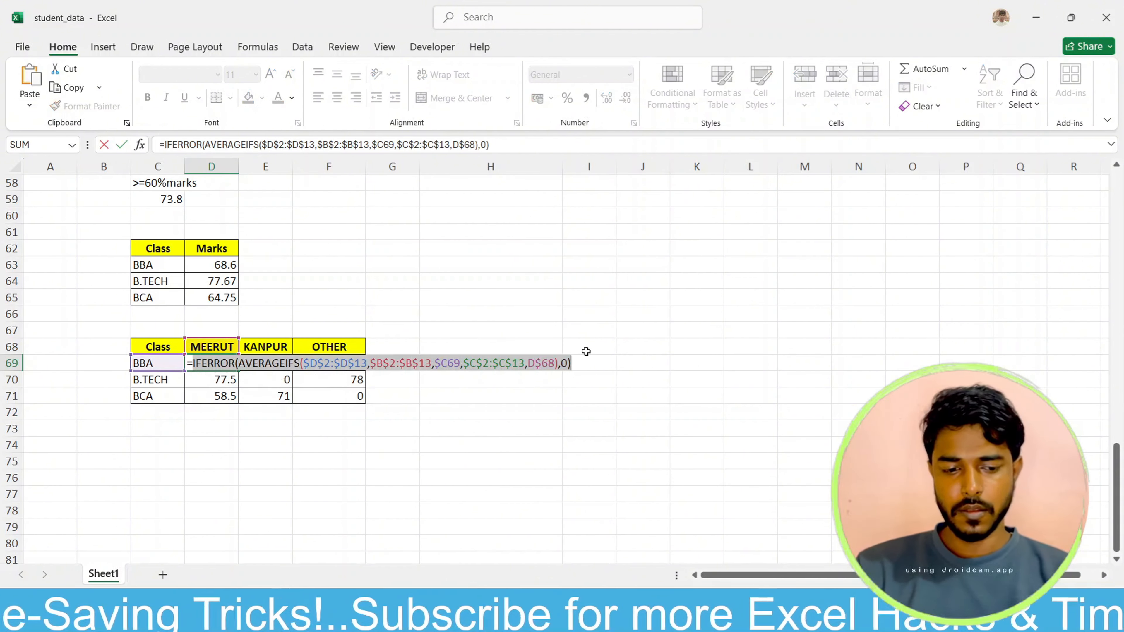
{"action": "key", "text": "Escape"}
{"action": "left_click", "coordinate": [512, 363]}
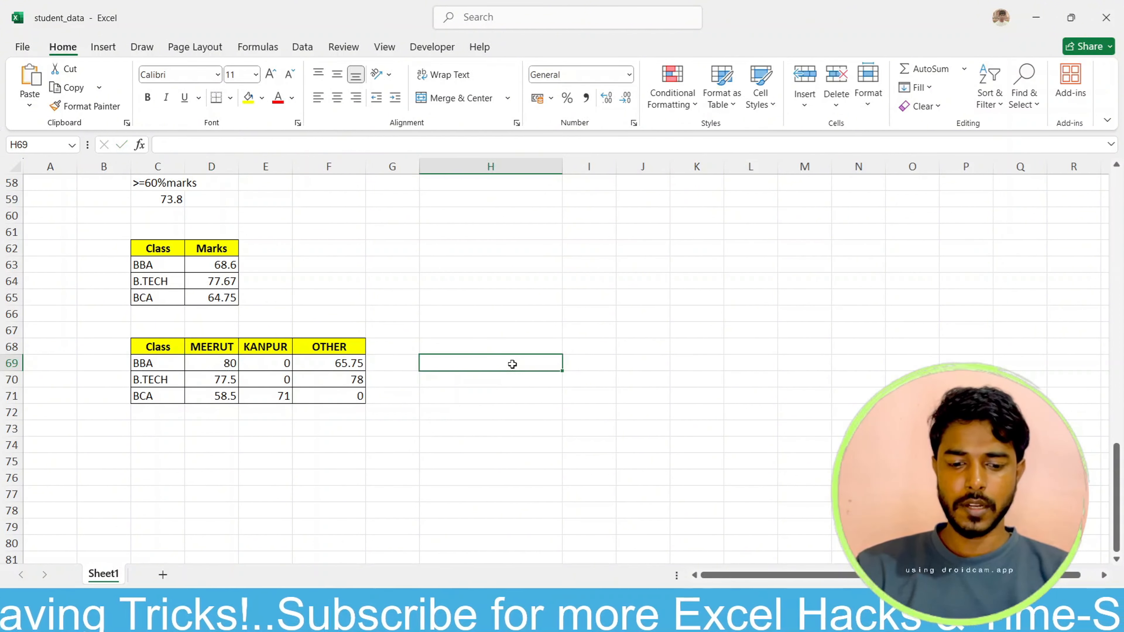
{"action": "key", "text": "ctrl+v"}
Step: Copy the AVERAGEIFS formula of D63 without its equals sign and paste it as a text note in H63
{"action": "left_click", "coordinate": [205, 268]}
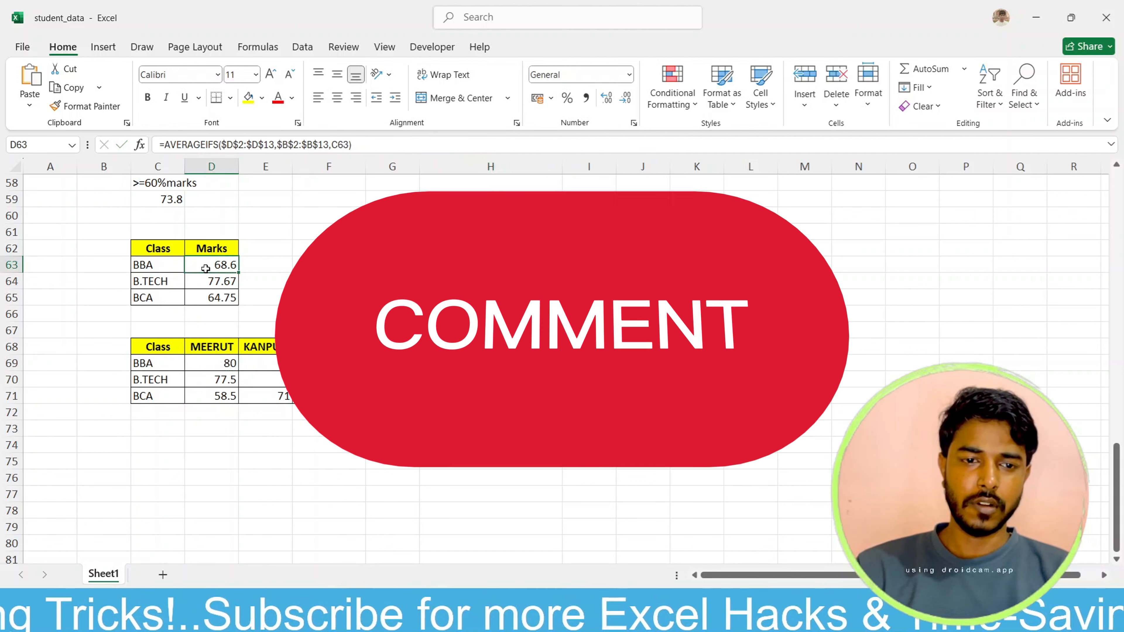
{"action": "left_click", "coordinate": [372, 145]}
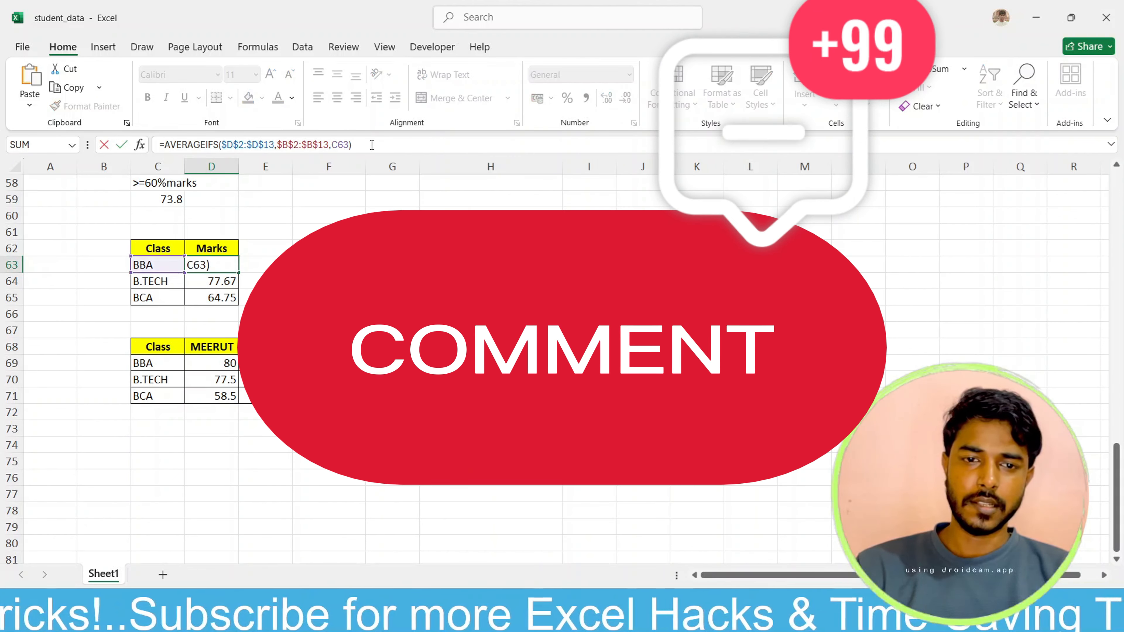
{"action": "left_click_drag", "start_coordinate": [372, 145], "coordinate": [167, 145]}
{"action": "key", "text": "ctrl+c"}
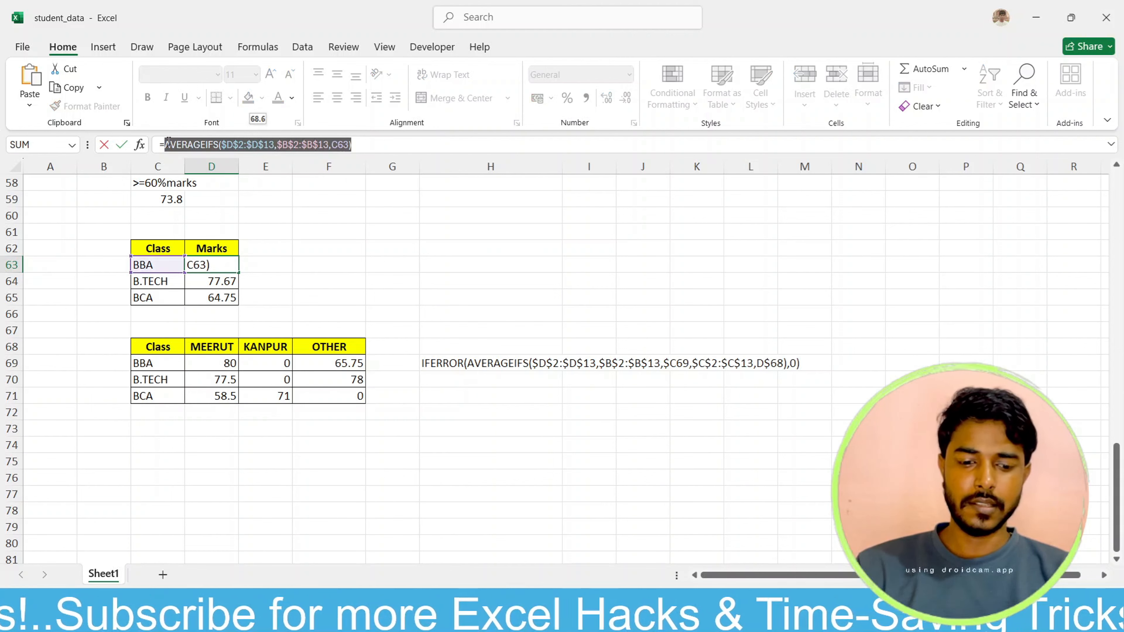
{"action": "key", "text": "Escape"}
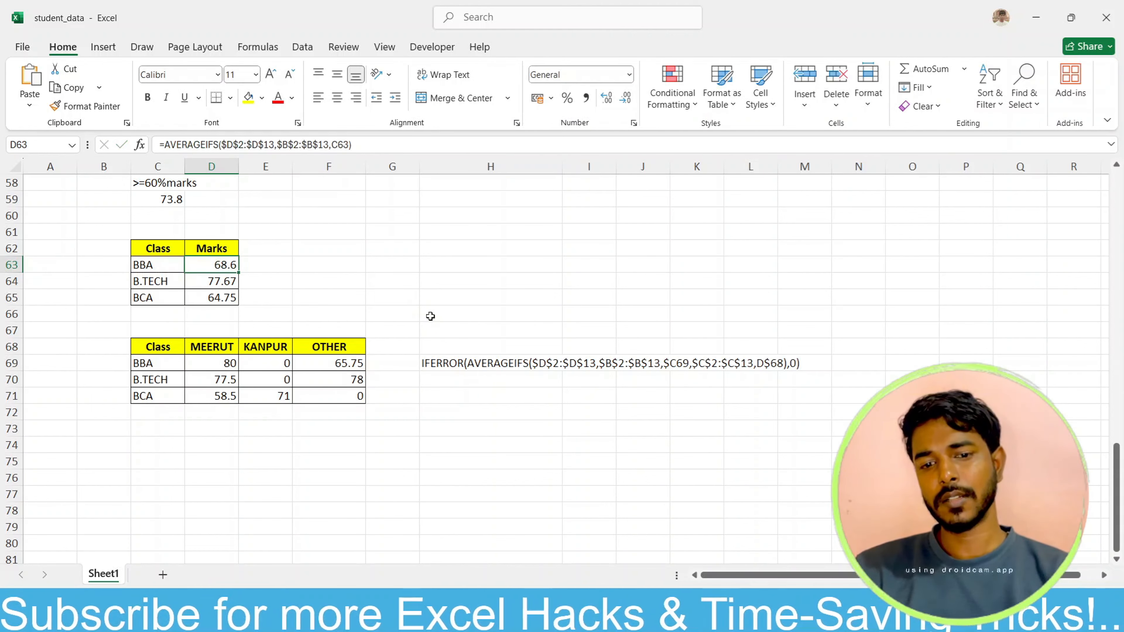
{"action": "left_click", "coordinate": [448, 266]}
{"action": "key", "text": "ctrl+v"}
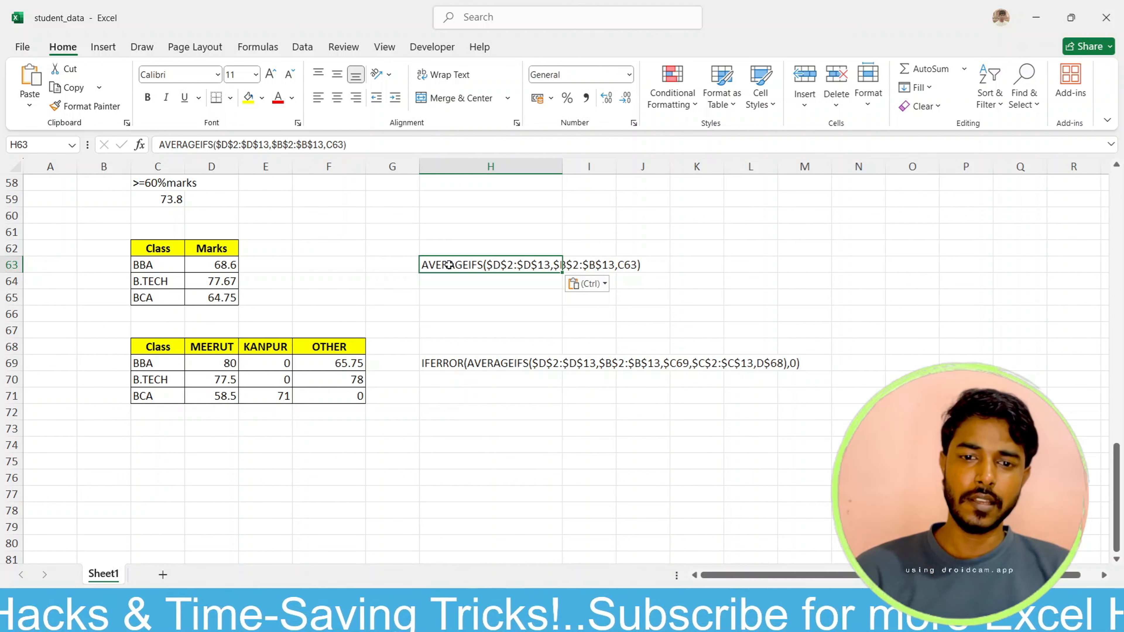
Step: Review the results and formula notes on the sheet, from the basic functions through the SUMIFS, COUNTIFS and AVERAGEIFS tables
{"action": "scroll", "coordinate": [442, 415], "scroll_direction": "up", "scroll_amount": 14}
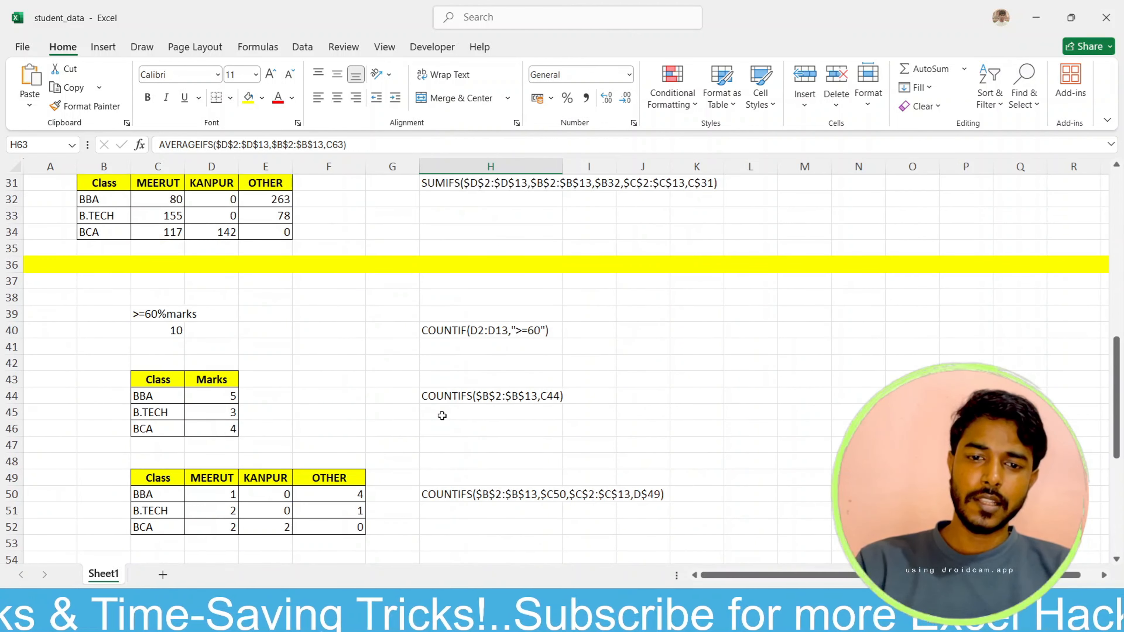
{"action": "scroll", "coordinate": [442, 416], "scroll_direction": "up", "scroll_amount": 5}
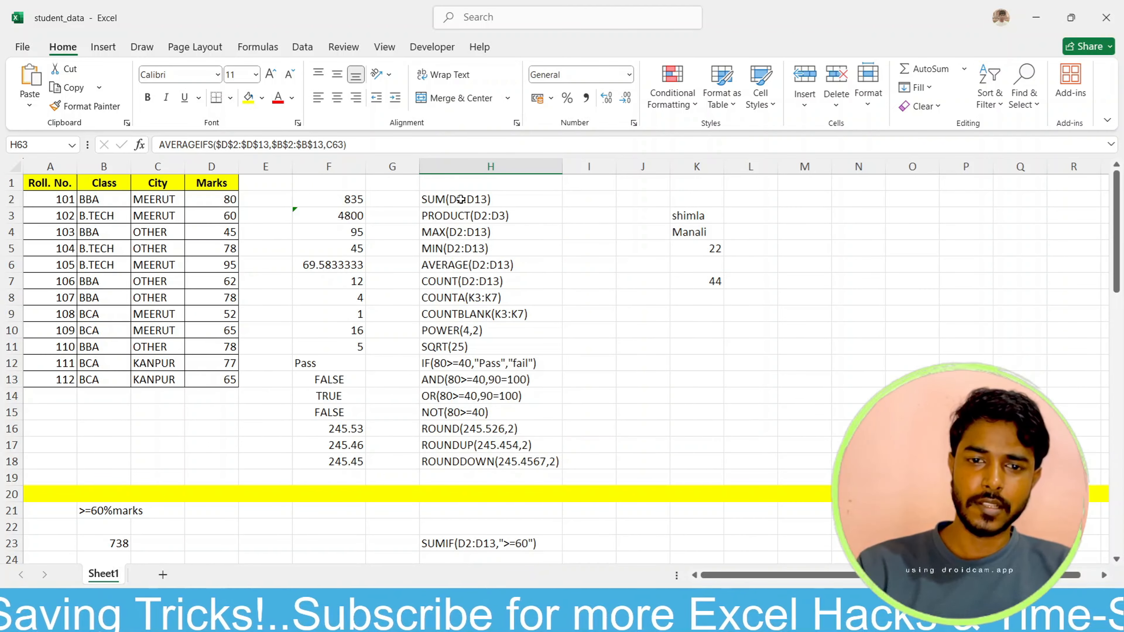
{"action": "scroll", "coordinate": [480, 333], "scroll_direction": "down", "scroll_amount": 1}
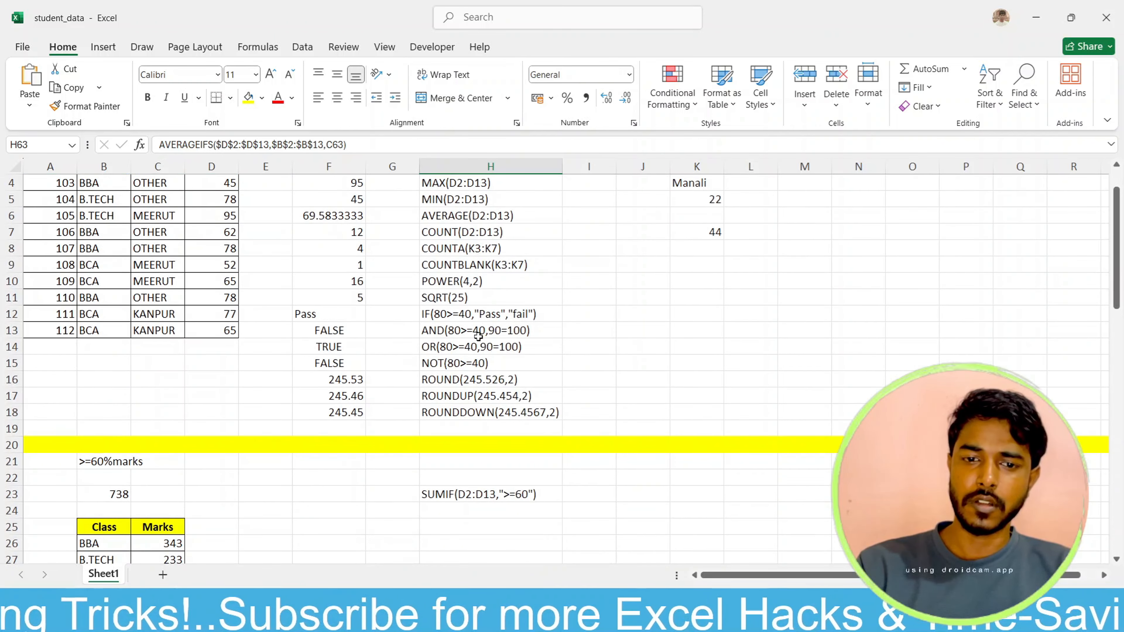
{"action": "scroll", "coordinate": [480, 375], "scroll_direction": "down", "scroll_amount": 1}
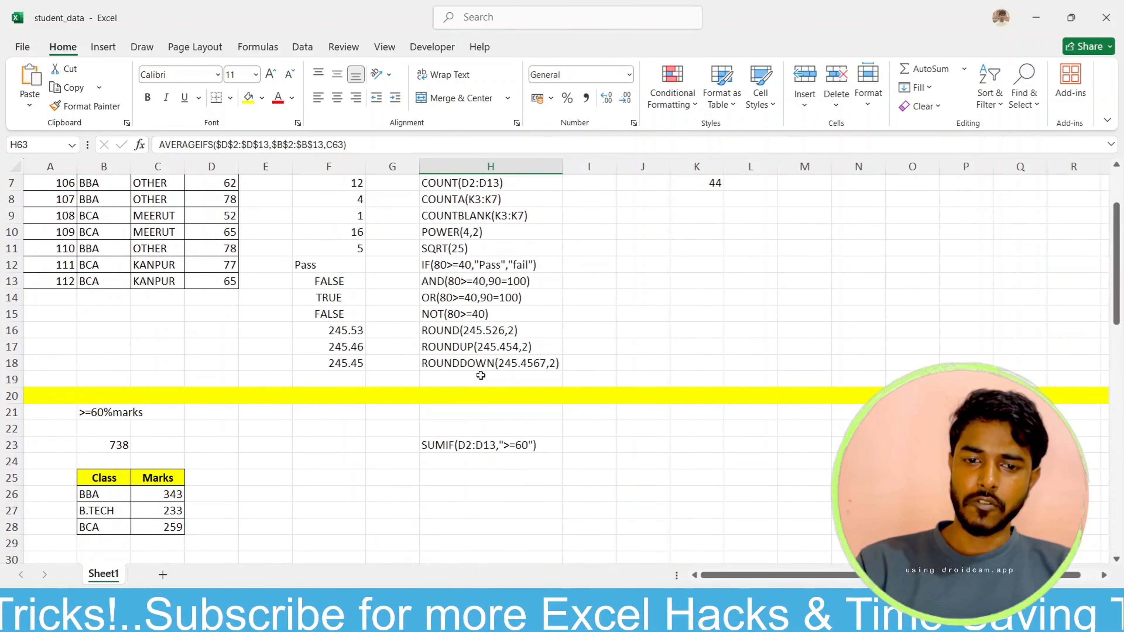
{"action": "scroll", "coordinate": [480, 375], "scroll_direction": "down", "scroll_amount": 2}
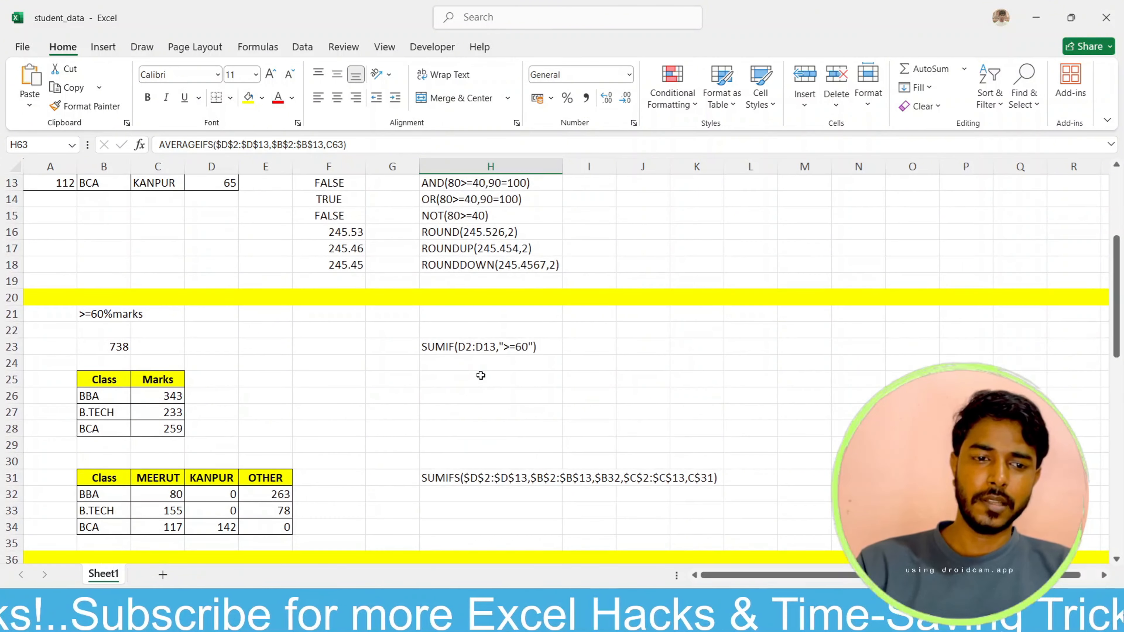
{"action": "scroll", "coordinate": [481, 376], "scroll_direction": "down", "scroll_amount": 2}
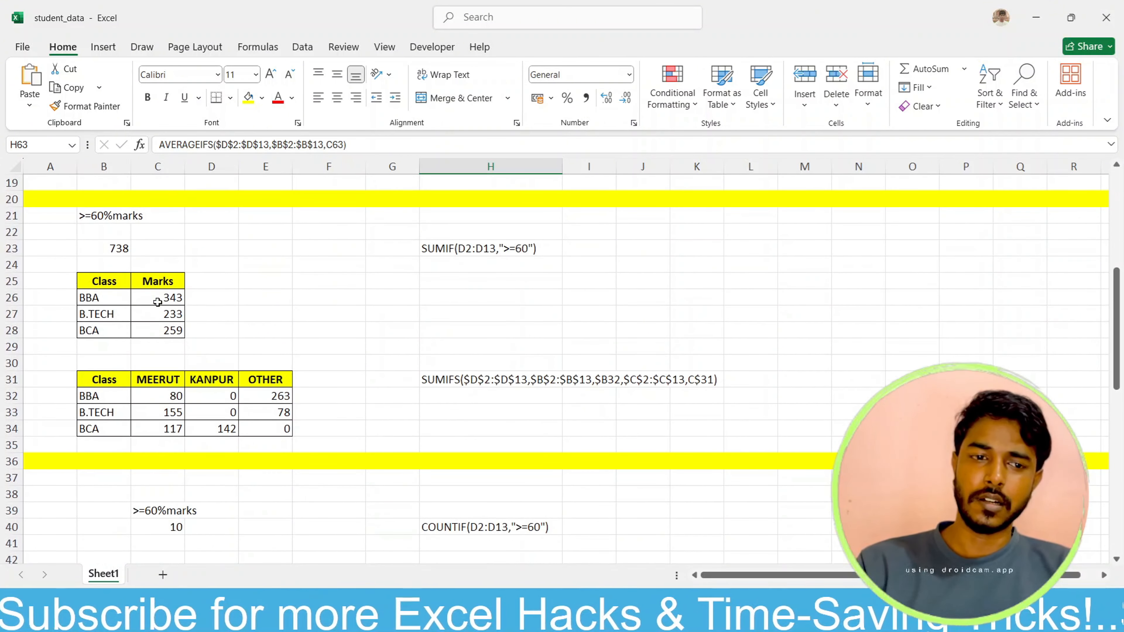
{"action": "scroll", "coordinate": [157, 303], "scroll_direction": "down", "scroll_amount": 1}
{"action": "scroll", "coordinate": [157, 303], "scroll_direction": "down", "scroll_amount": 1}
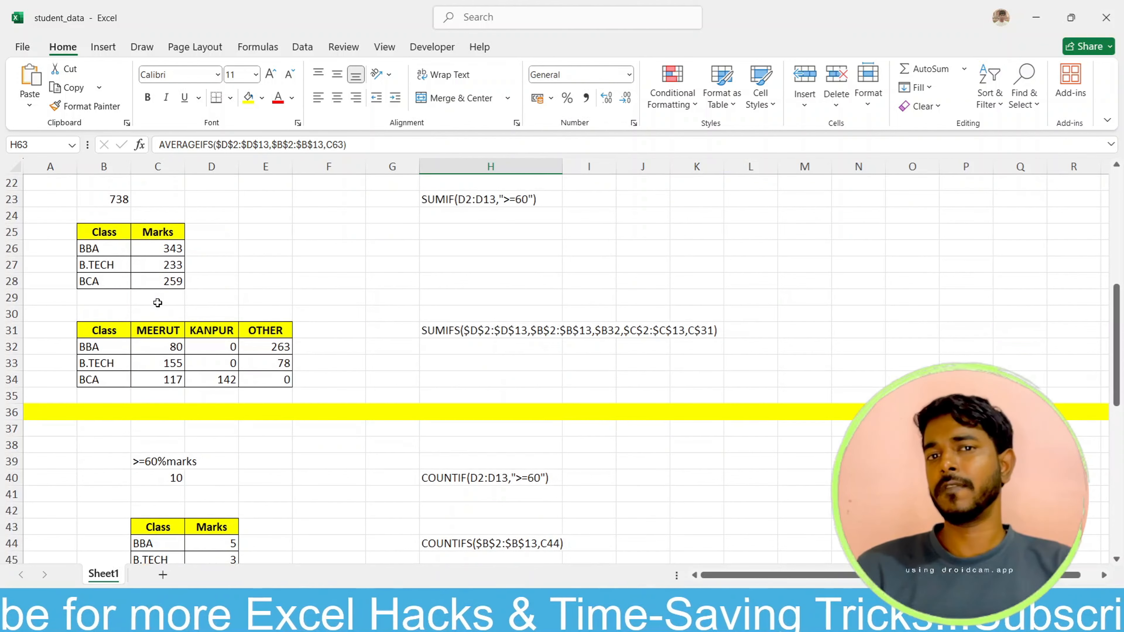
{"action": "scroll", "coordinate": [157, 303], "scroll_direction": "down", "scroll_amount": 6}
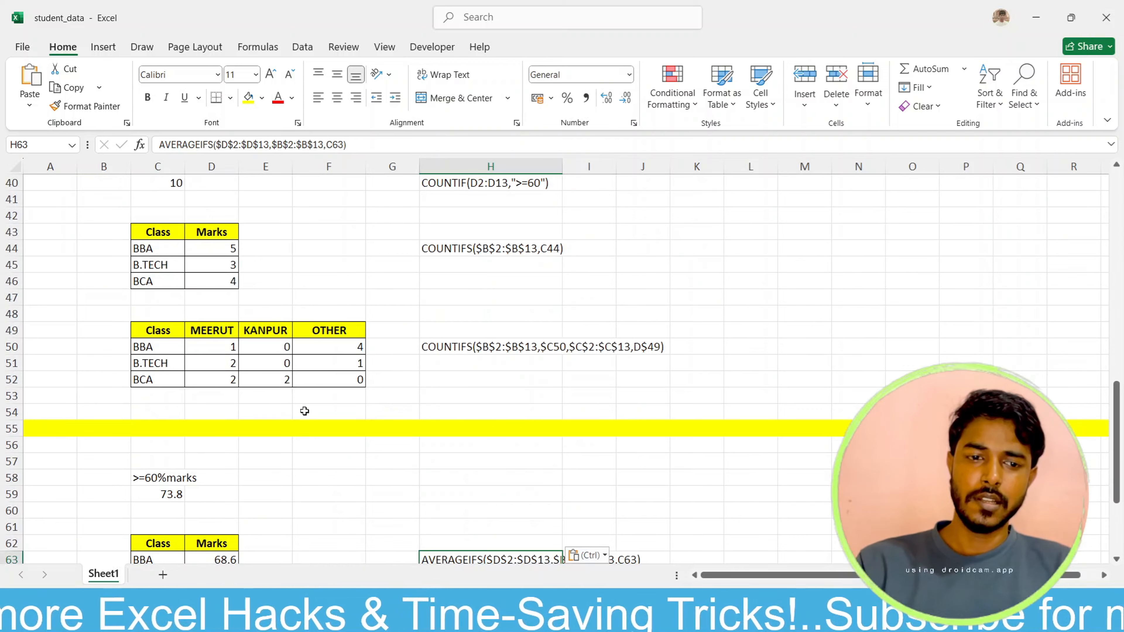
{"action": "scroll", "coordinate": [305, 411], "scroll_direction": "down", "scroll_amount": 6}
{"action": "scroll", "coordinate": [305, 411], "scroll_direction": "down", "scroll_amount": 1}
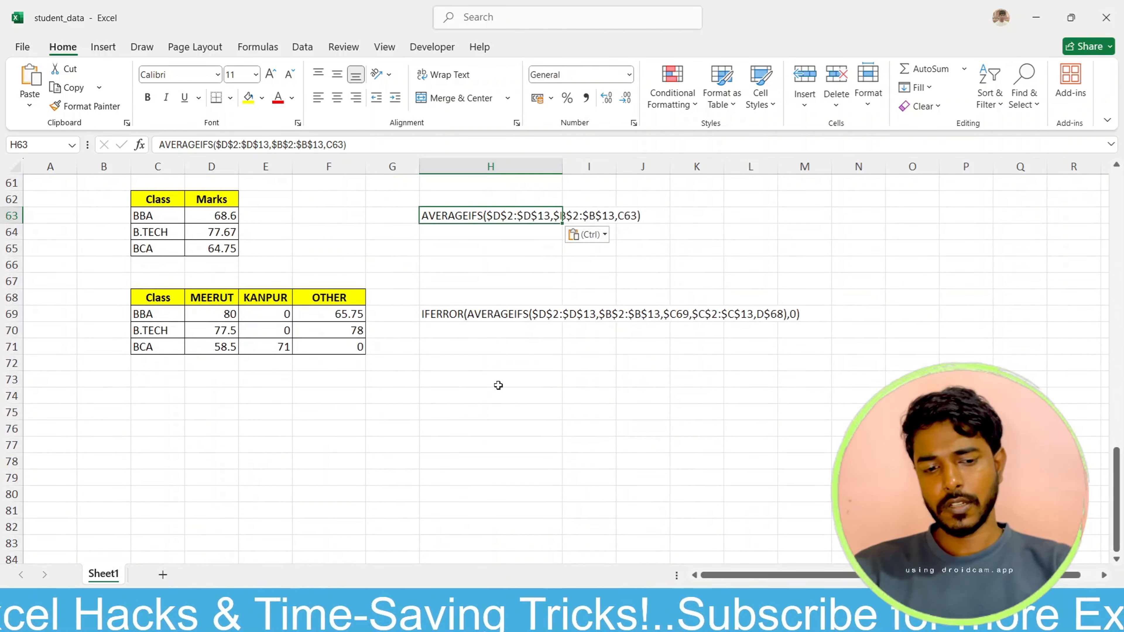
{"action": "key", "text": "Escape"}
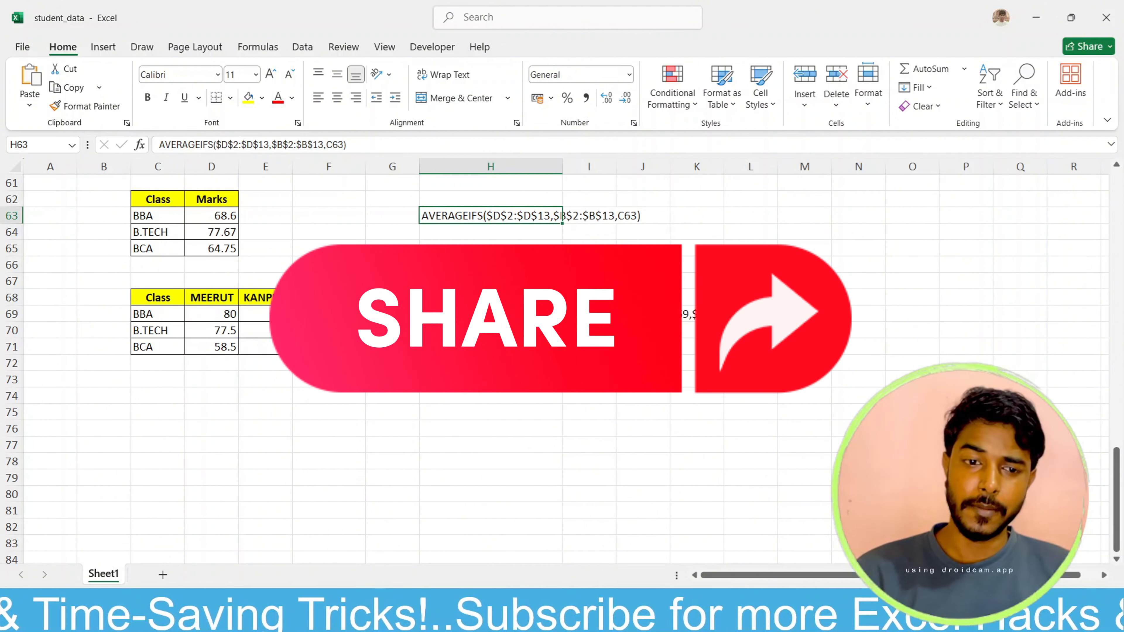
{"action": "left_click", "coordinate": [485, 395]}
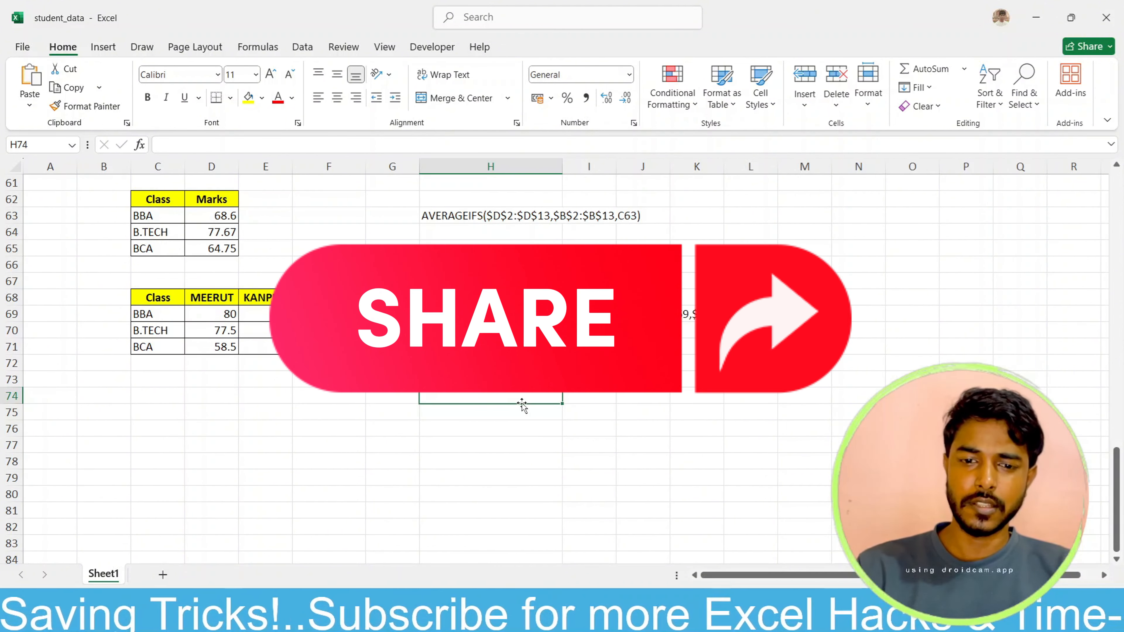
{"action": "left_click", "coordinate": [580, 397]}
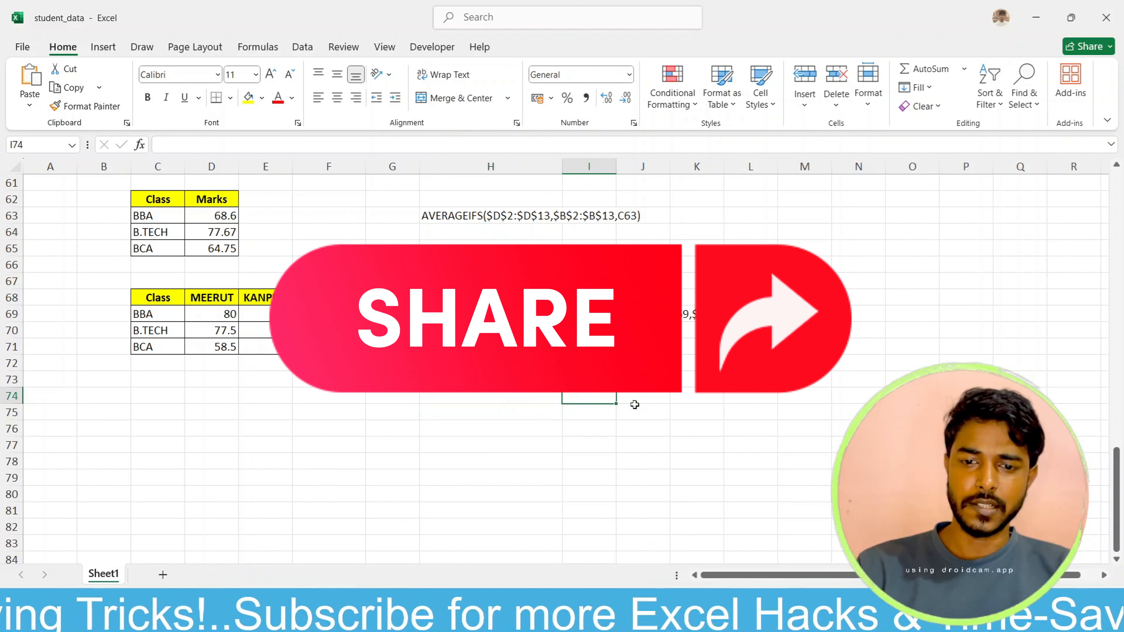
{"action": "left_click", "coordinate": [641, 397]}
{"action": "left_click", "coordinate": [680, 394]}
{"action": "left_click", "coordinate": [746, 396]}
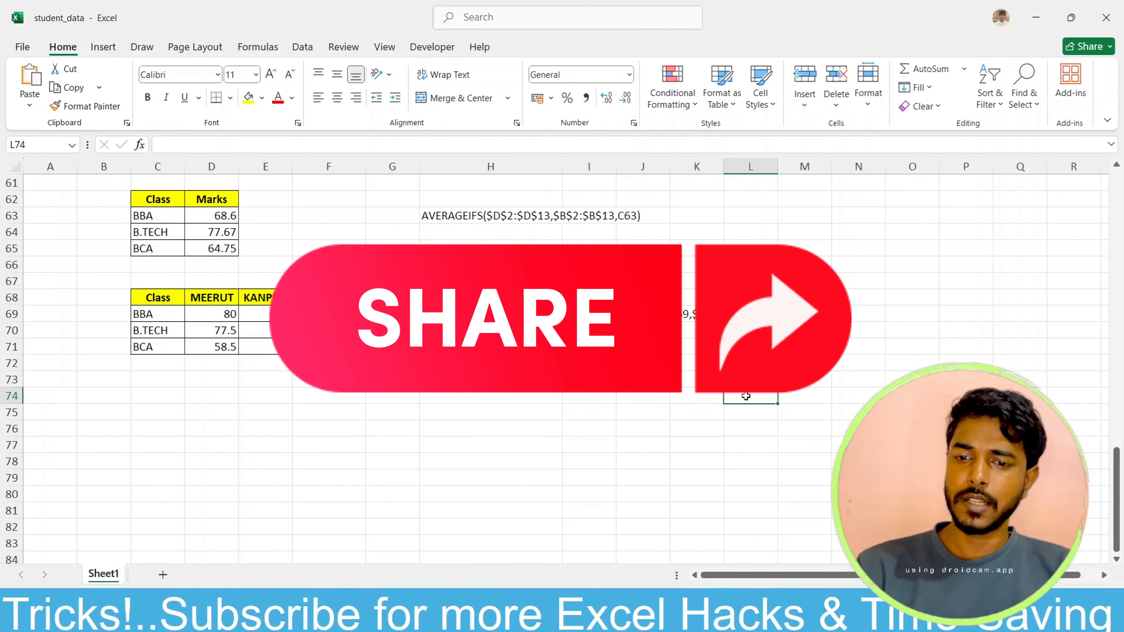
{"action": "left_click_drag", "start_coordinate": [794, 393], "coordinate": [459, 397]}
{"action": "left_click", "coordinate": [462, 401]}
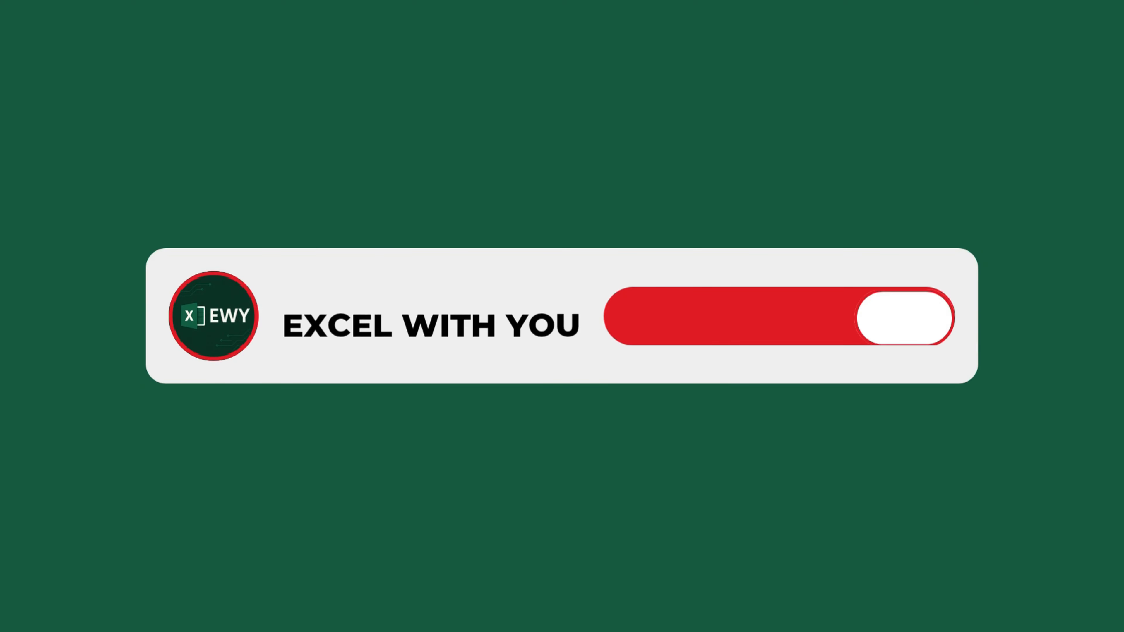